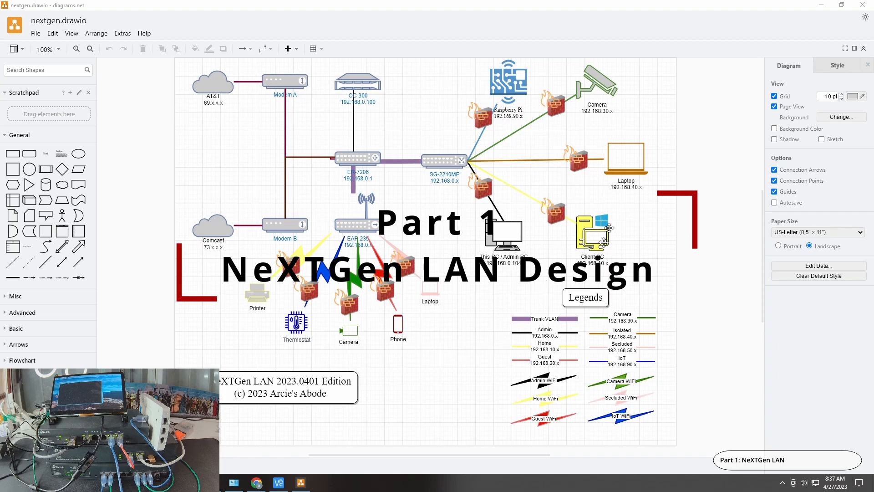
Open the recently used diagram file 31tplinkdrawio.drawio from the Z:\Documents folder.
left_click(39, 34)
mouse_move(56, 85)
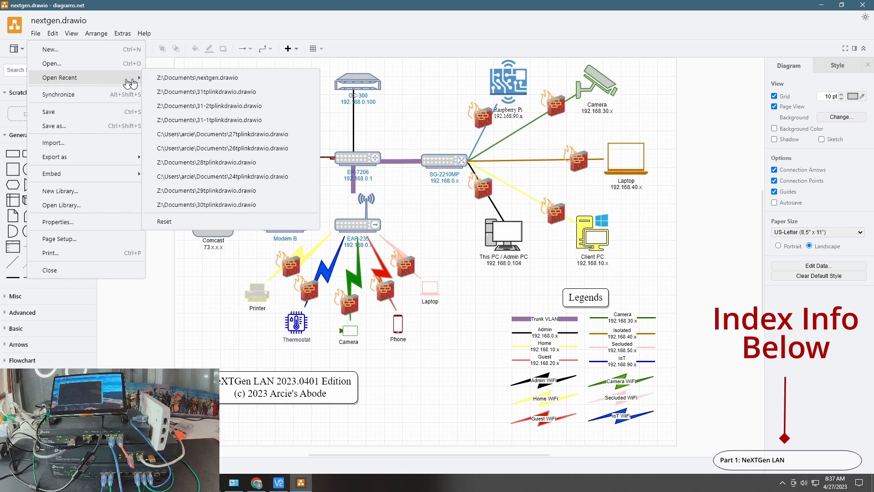
left_click(241, 92)
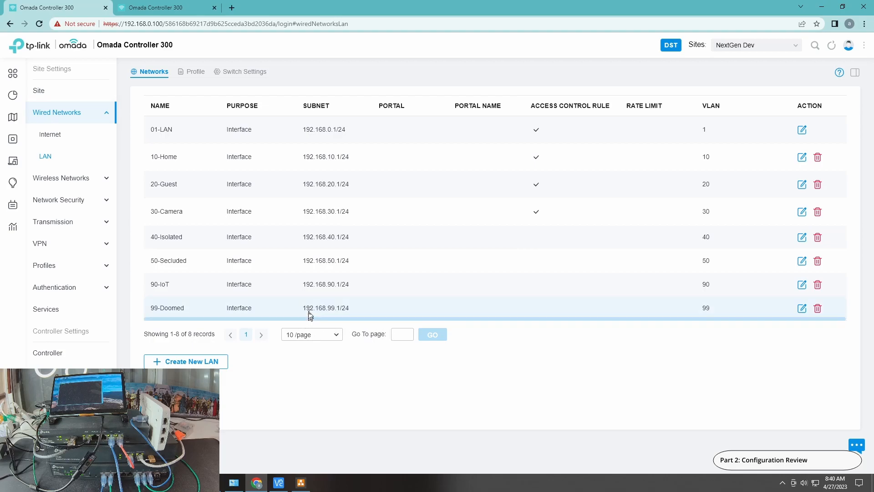
Review the wireless networks in the WLAN settings and the Groups profiles of the NextGen Dev site.
left_click_drag(83, 178, 86, 178)
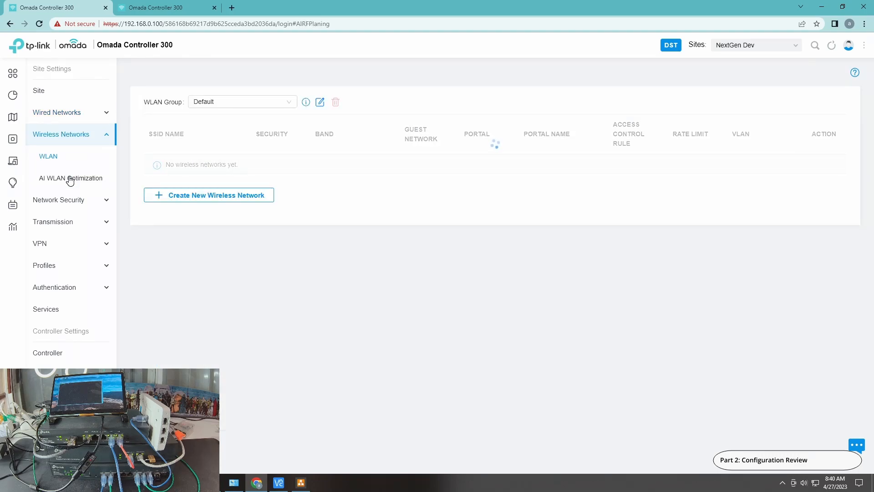
left_click(64, 178)
left_click(49, 157)
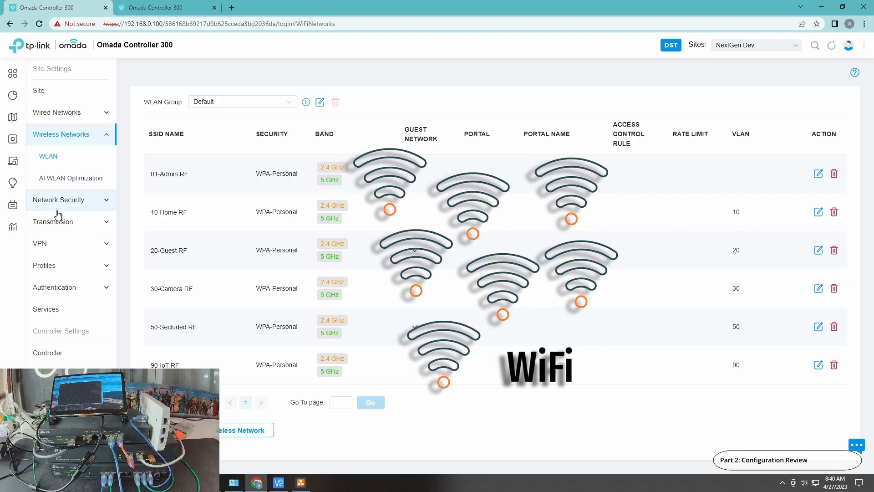
left_click(70, 265)
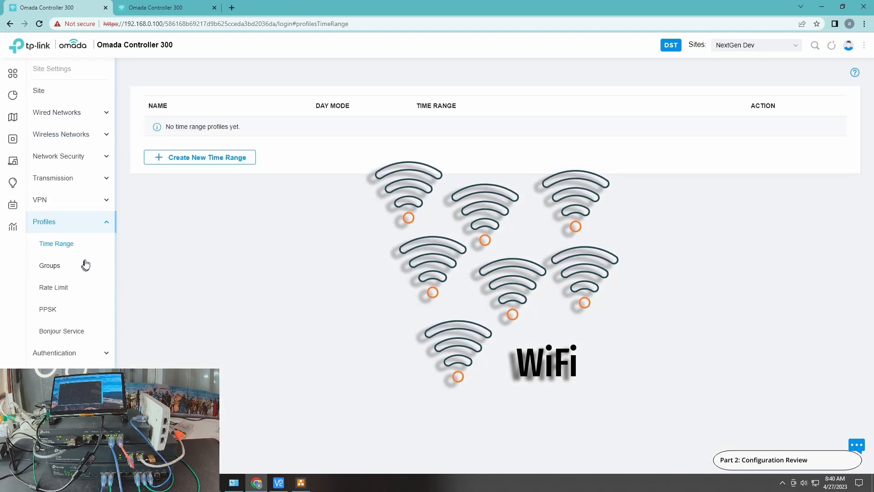
left_click(54, 264)
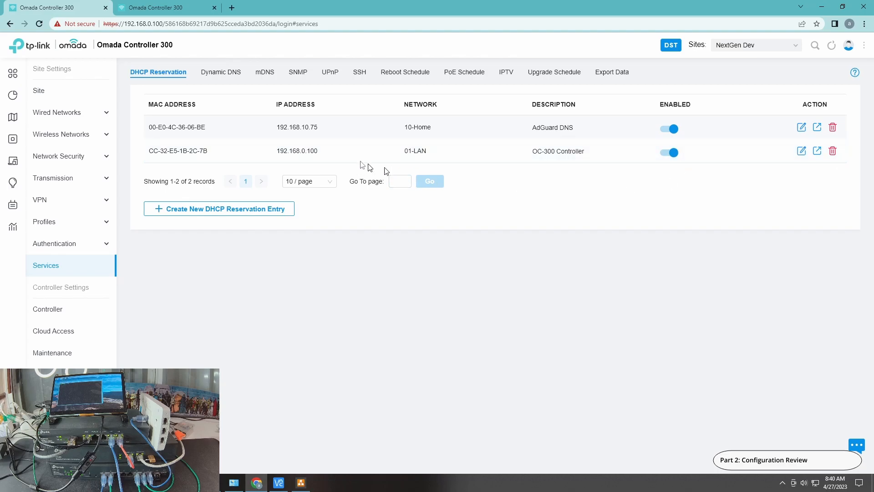
Review the mDNS service settings and the list of connected clients.
left_click(268, 73)
mouse_move(34, 155)
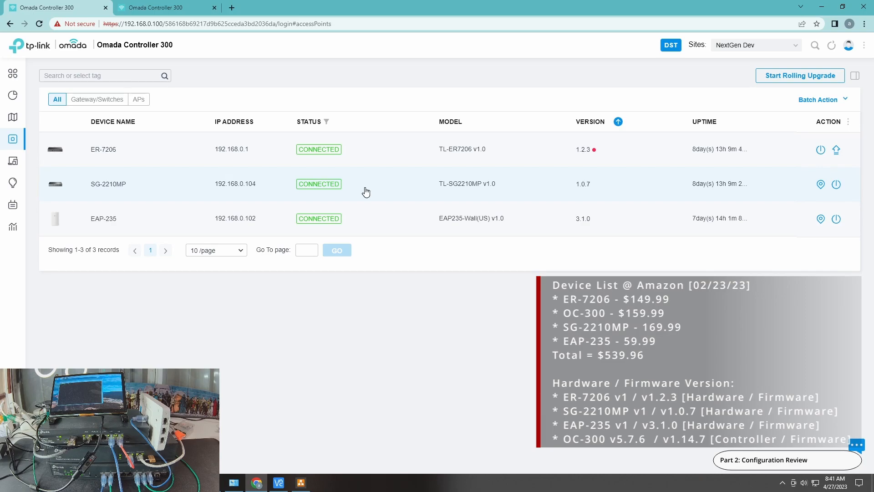
left_click(24, 169)
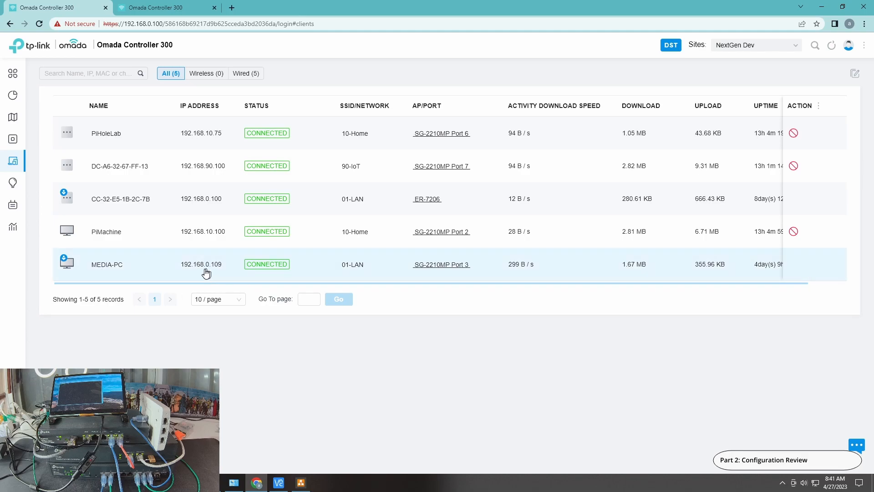
Check the Ethernet adapter's network connection details in Network Connections, and close the details and status windows.
left_click(235, 480)
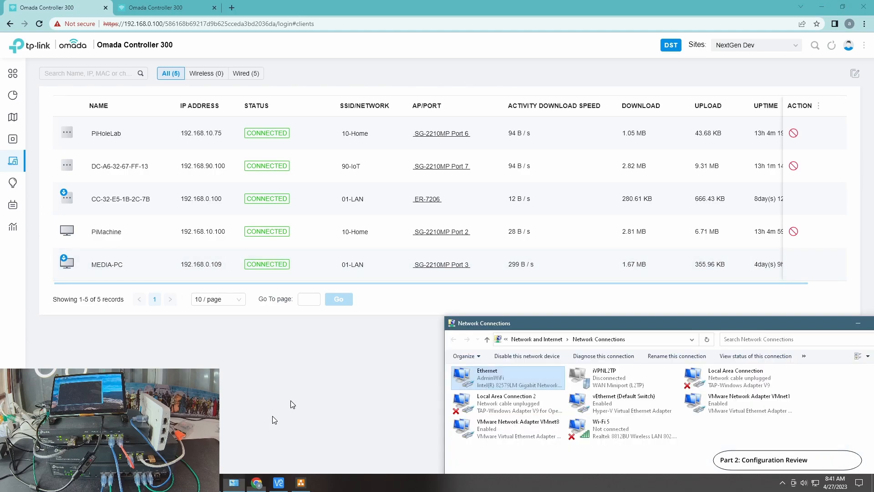
double_click(490, 376)
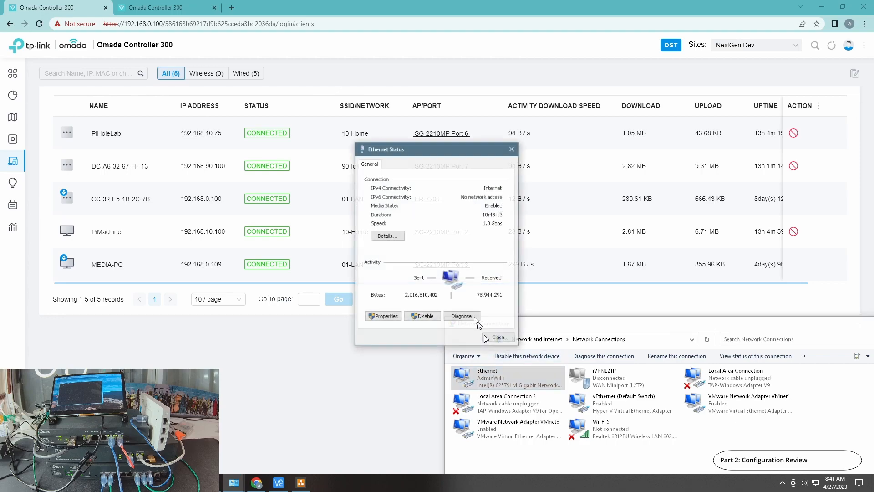
left_click(387, 236)
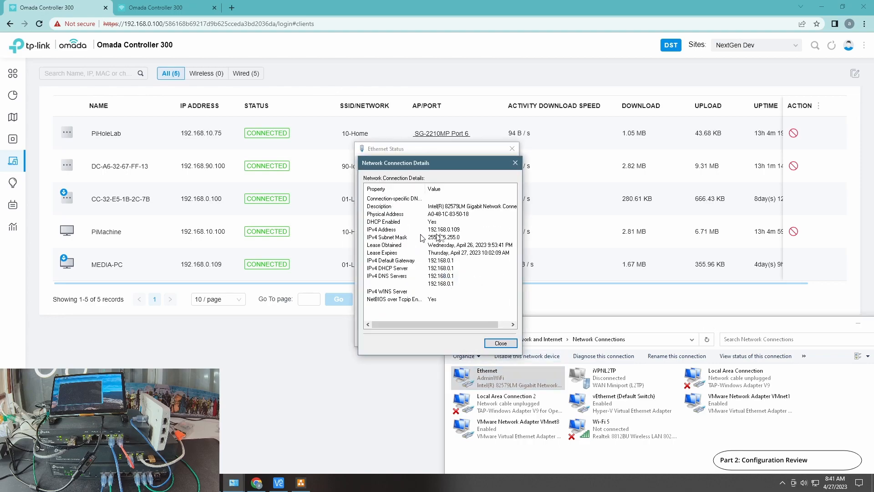
left_click(500, 343)
left_click(503, 446)
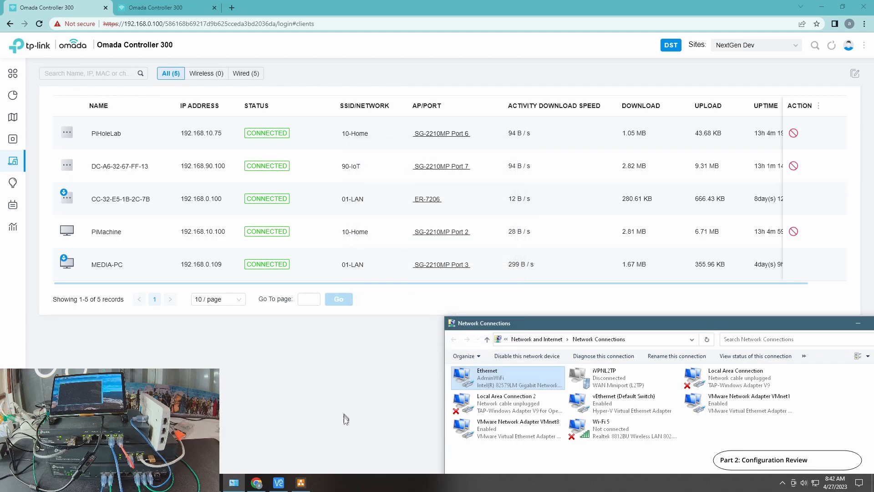
Switch to VNC Viewer, open a session to 192.168.10.100, and try to connect to 192.168.90.100.
left_click(279, 480)
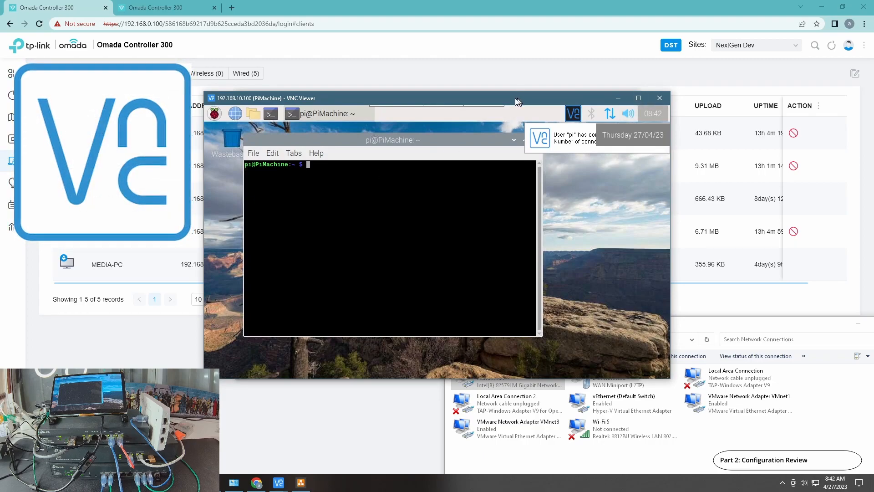
left_click_drag(517, 98, 359, 42)
left_click(595, 219)
double_click(466, 169)
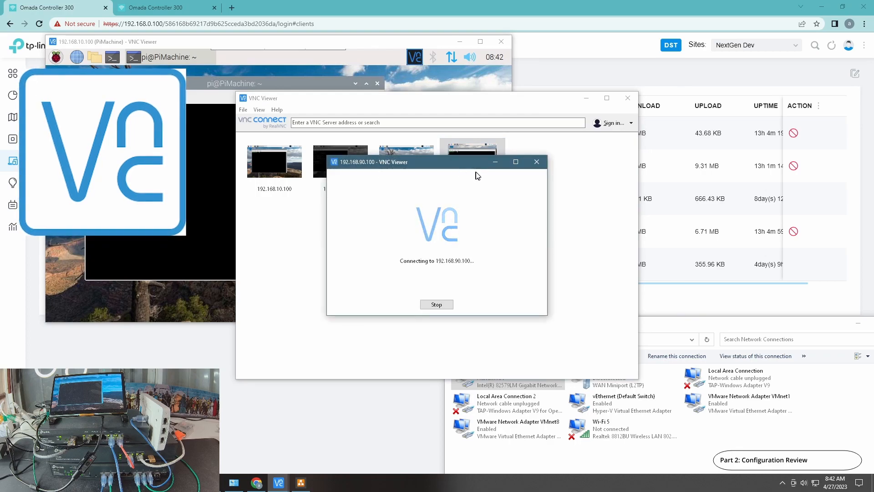
left_click(437, 305)
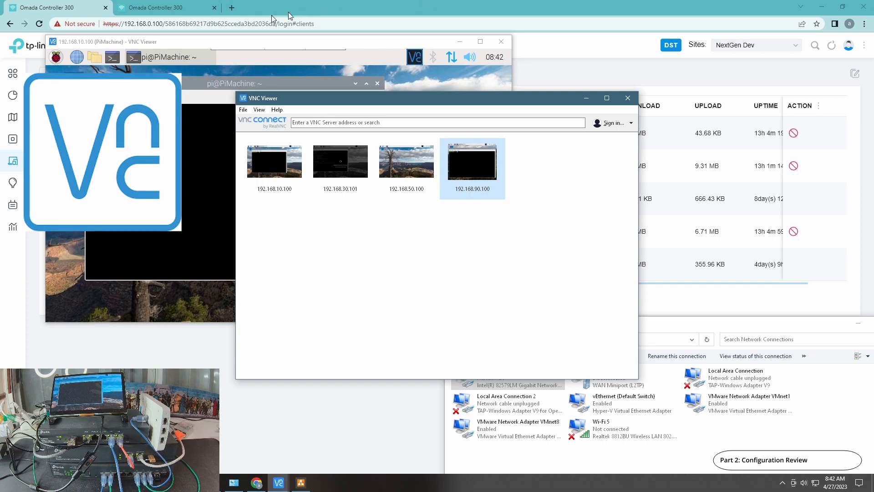
Review the EAP, Gateway and Switch ACL rules in the cloud-hosted Omada Controller session.
left_click(157, 8)
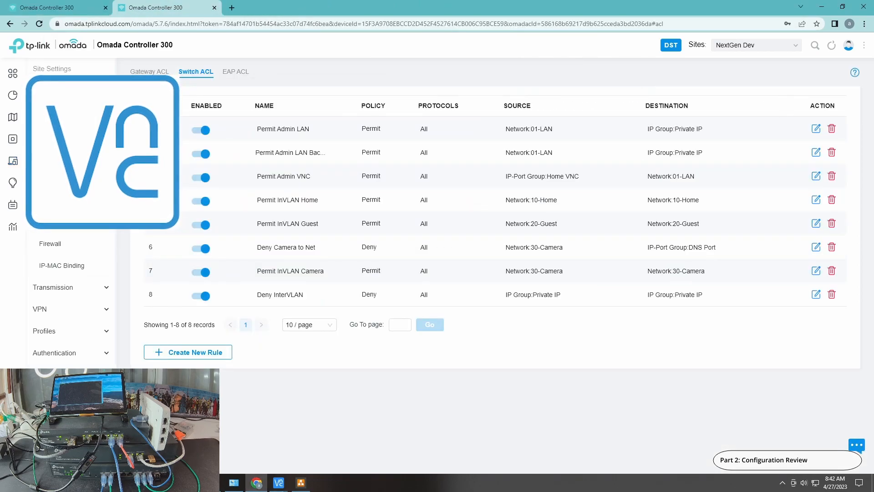
left_click(234, 72)
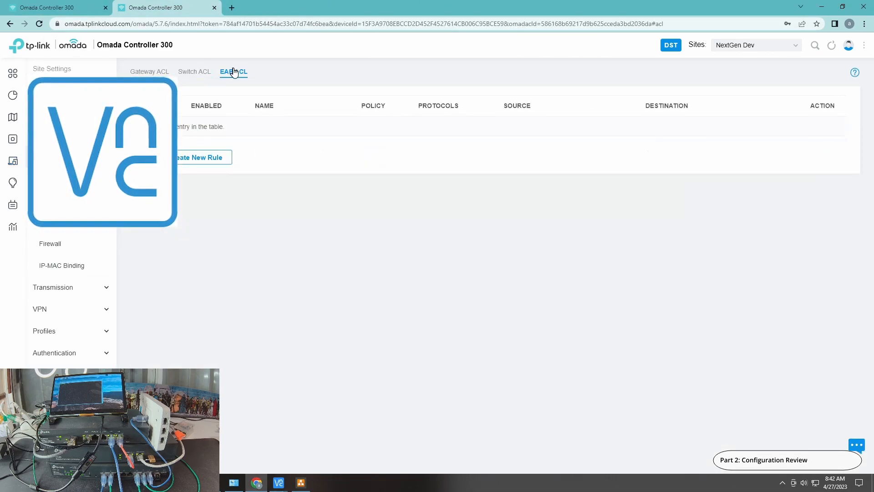
left_click(195, 72)
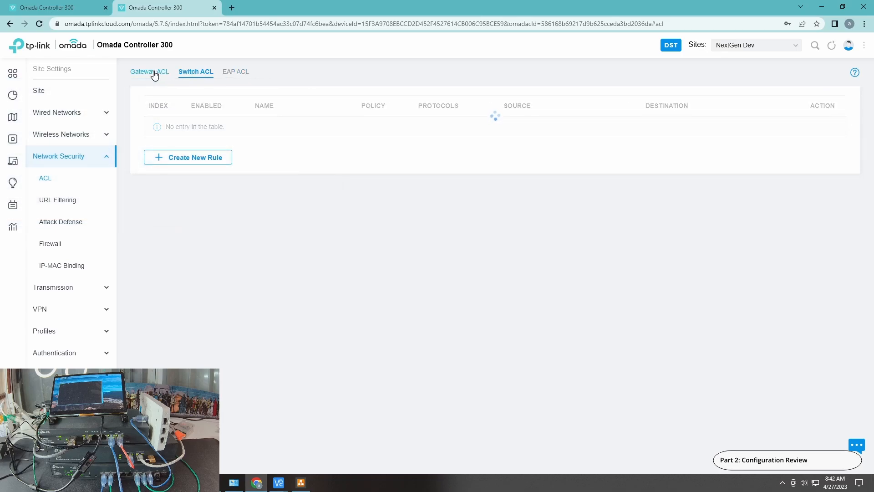
left_click(155, 74)
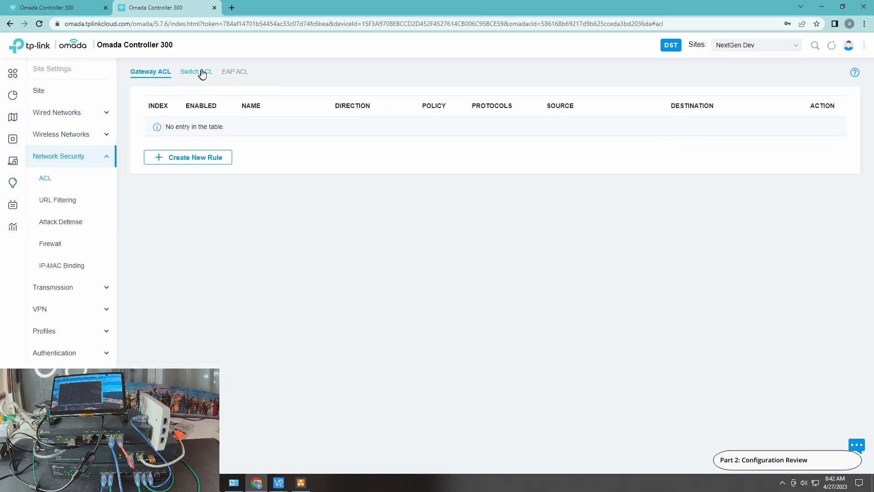
left_click(185, 69)
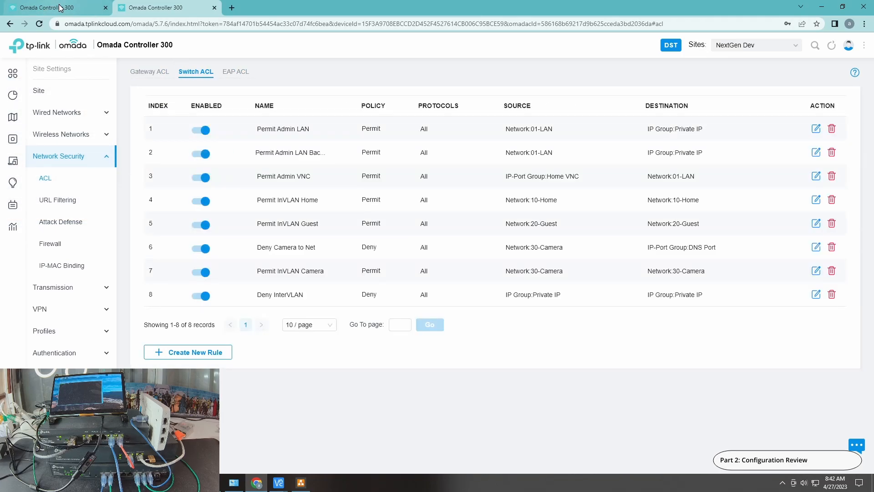
Disable the Deny InterVLAN rule in the Switch ACL of the local controller at 192.168.0.100.
left_click(61, 8)
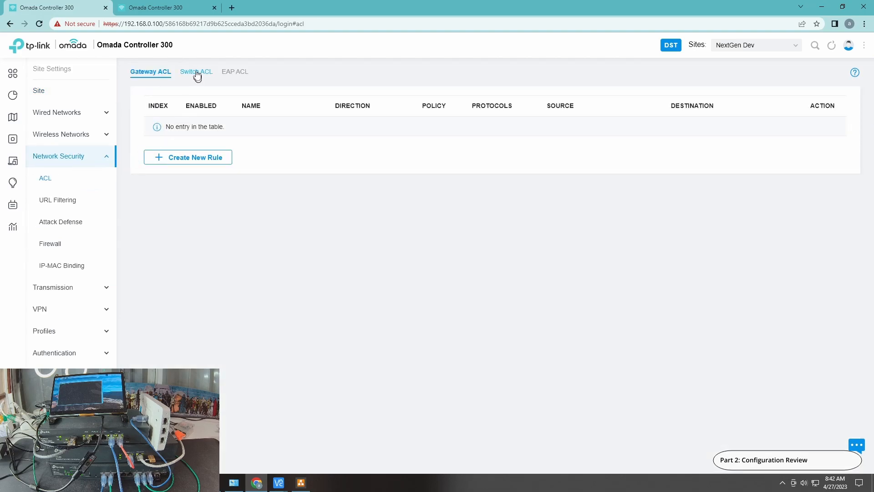
left_click(197, 74)
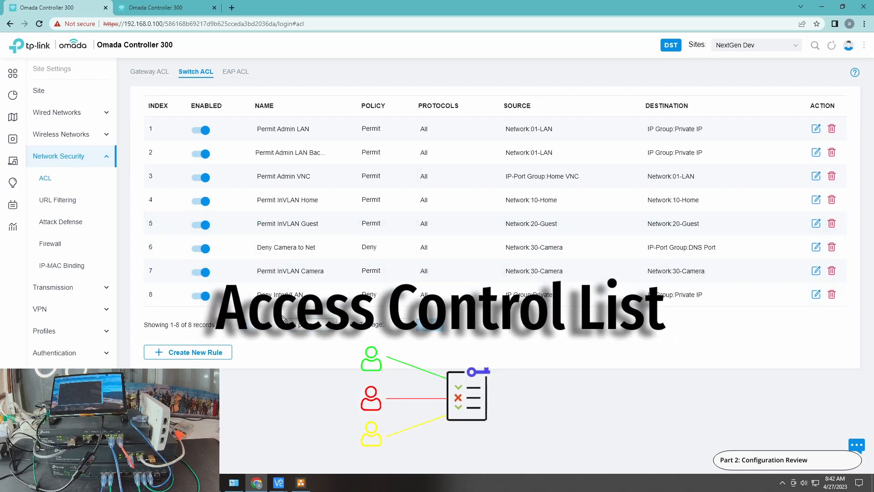
left_click(194, 297)
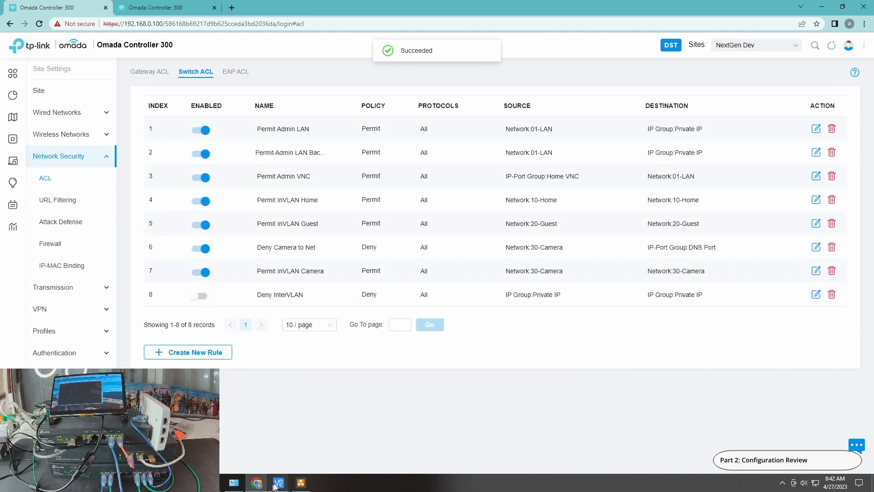
Switch to VNC Viewer, connect to 192.168.90.100, and move its session window clear of the other session.
left_click(275, 481)
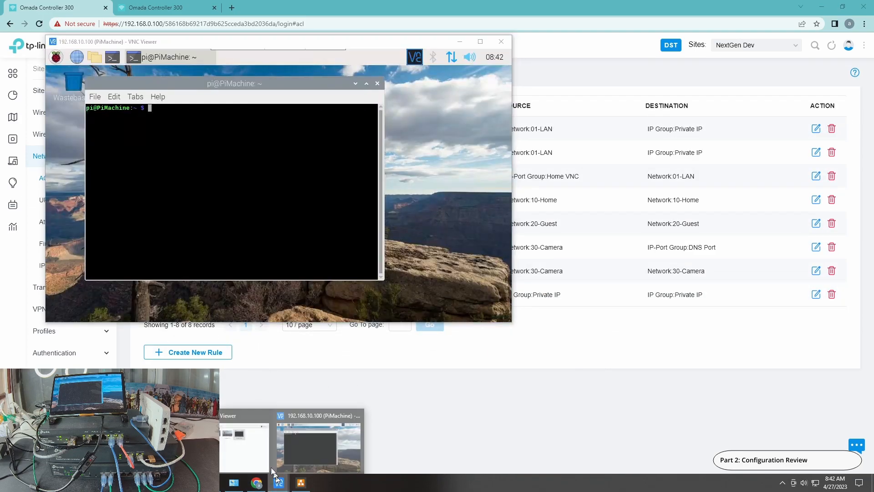
left_click(250, 438)
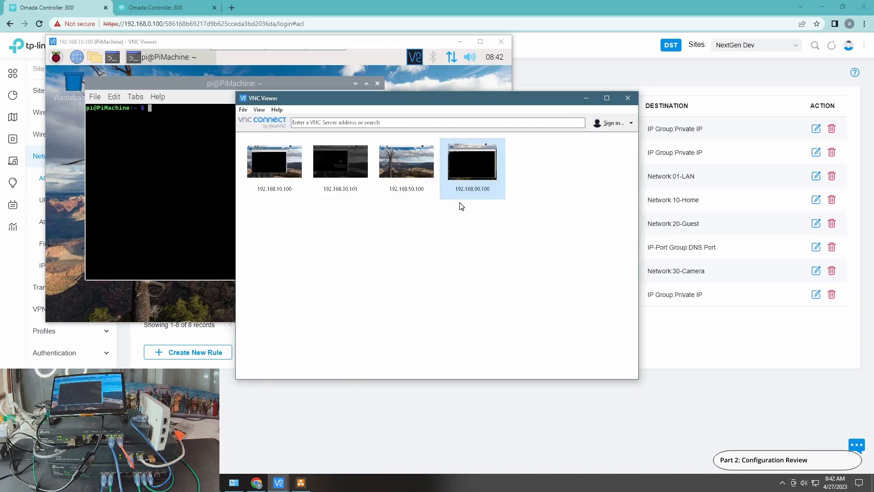
double_click(455, 166)
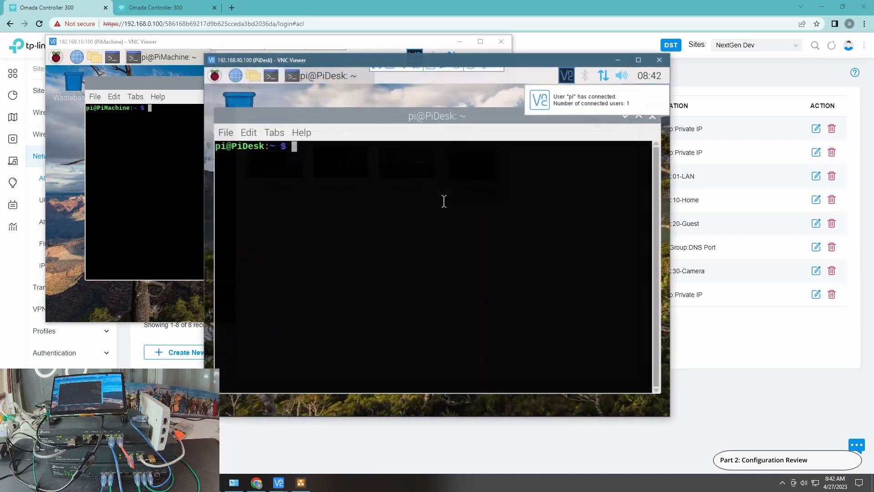
left_click_drag(410, 60, 578, 83)
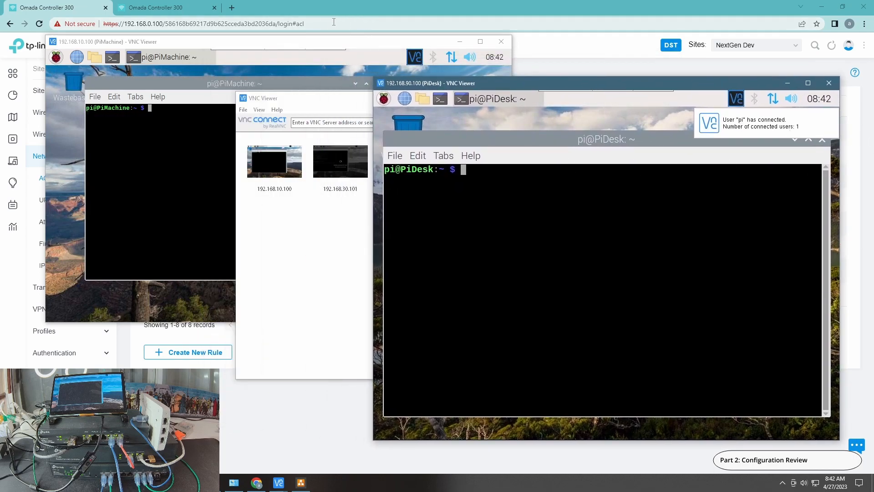
Close both open VNC sessions and re-enable the Deny InterVLAN rule in the Switch ACL.
left_click(323, 40)
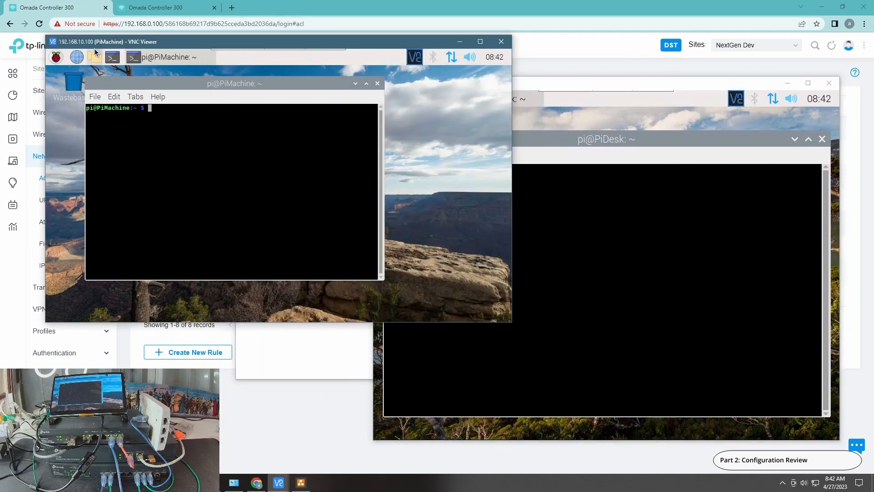
left_click(501, 42)
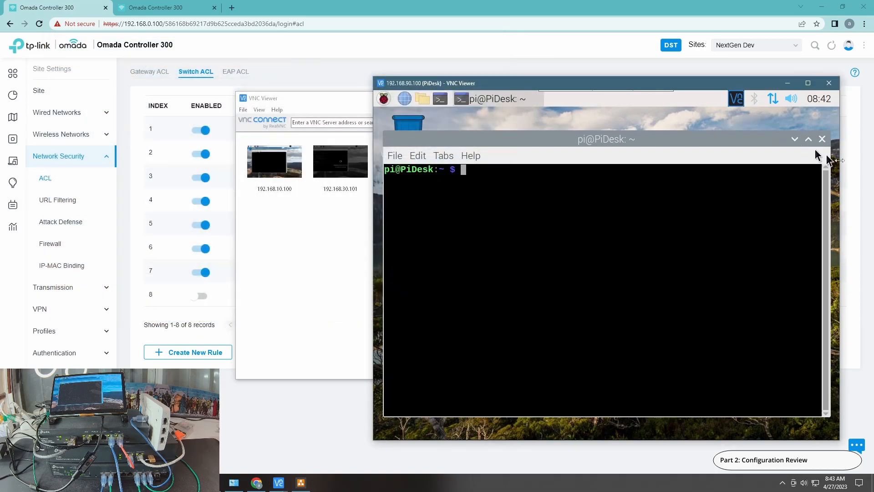
left_click(834, 86)
left_click(12, 363)
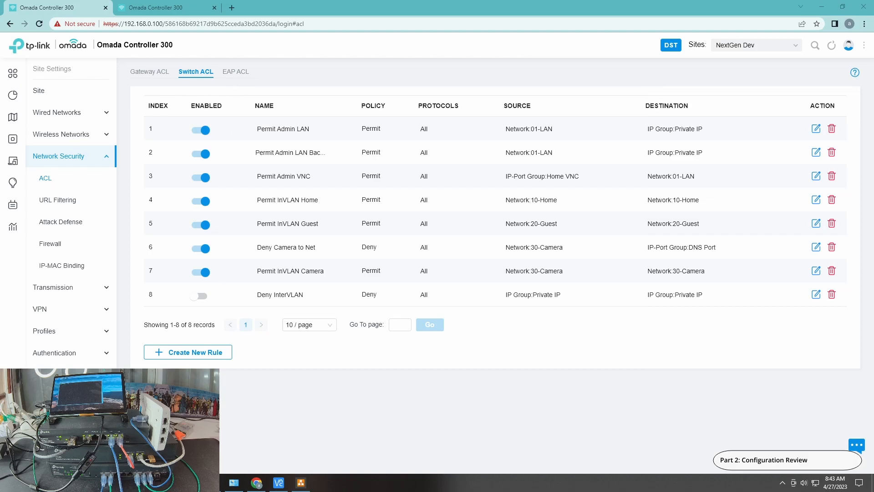
left_click(202, 297)
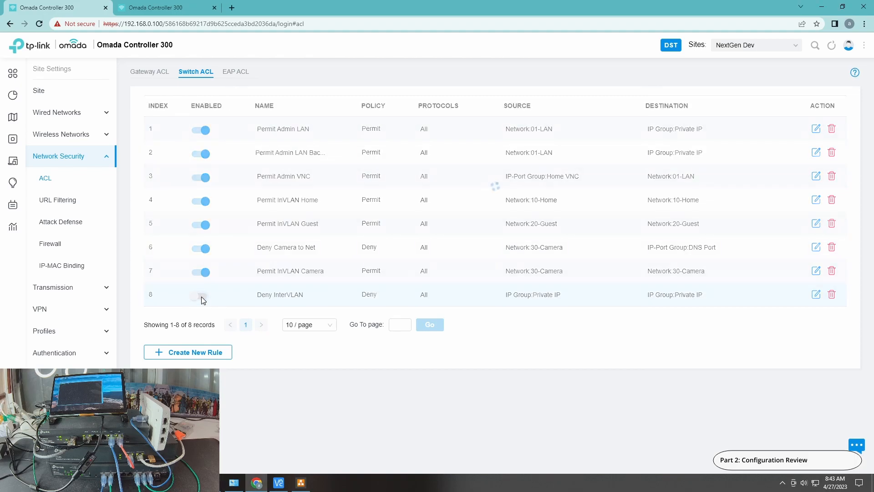
Retry the VNC connection to 192.168.90.100 with the Deny InterVLAN rule enabled, and stop the attempt.
left_click(278, 483)
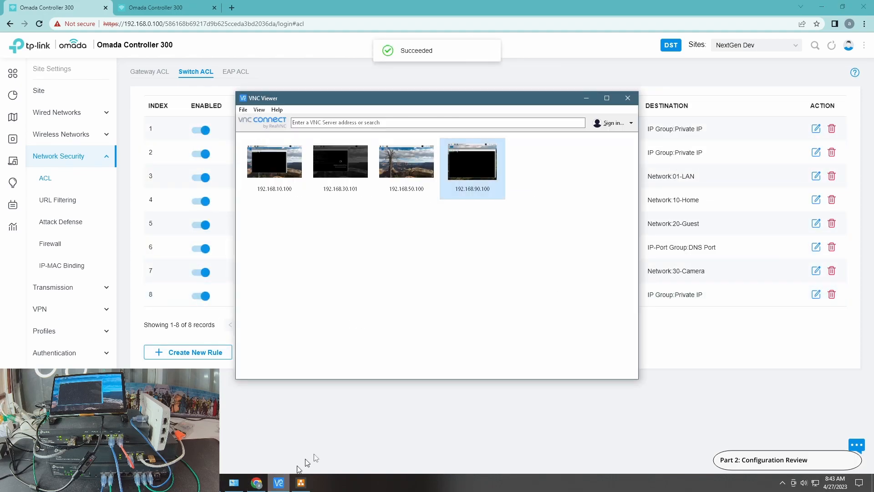
double_click(472, 180)
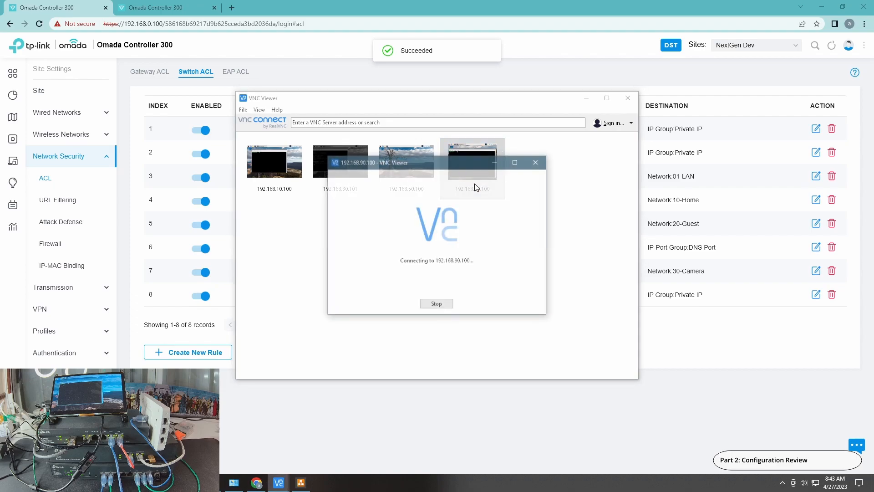
left_click(437, 305)
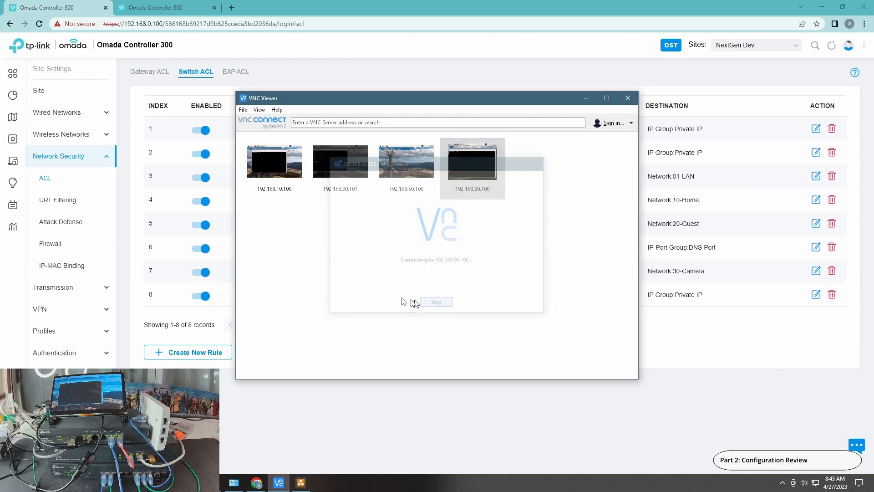
Test the VNC connection to 192.168.10.100 with the Deny InterVLAN rule enabled, and close the session.
left_click(284, 168)
double_click(285, 169)
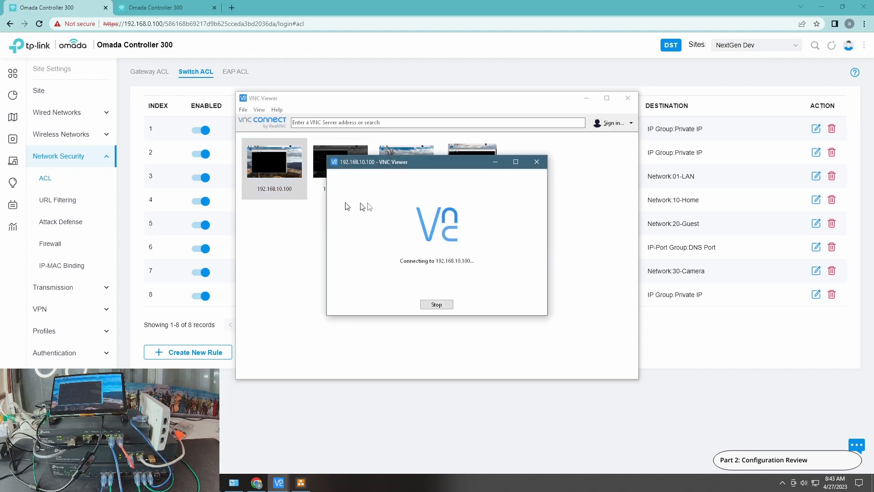
left_click(659, 98)
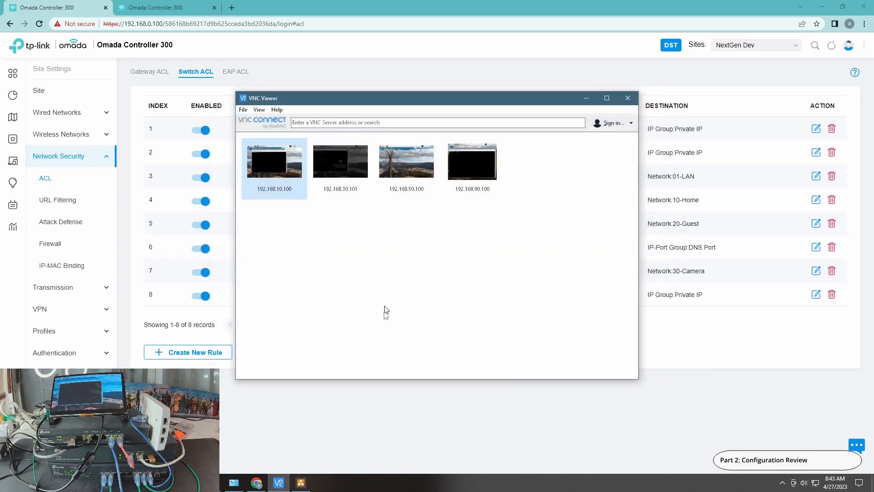
Switch to diagrams.net to examine the NeXTGen LAN access table, and return to the controller's Switch ACL list.
left_click(294, 482)
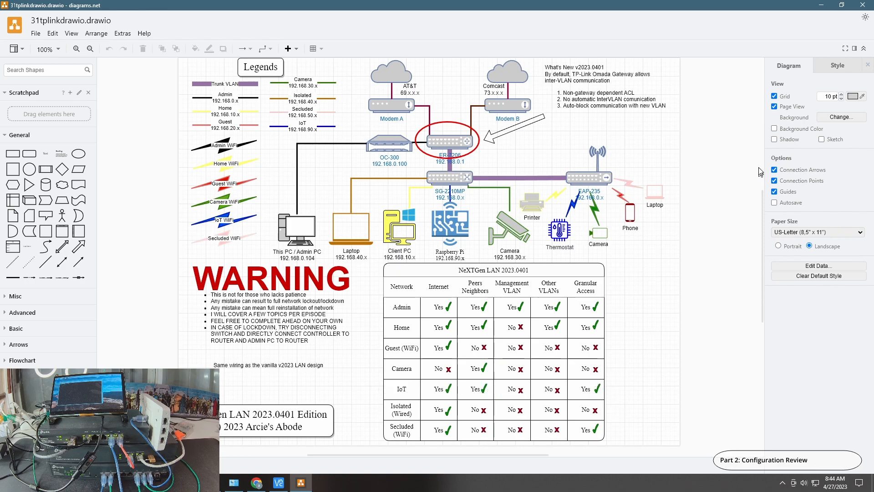
left_click(821, 5)
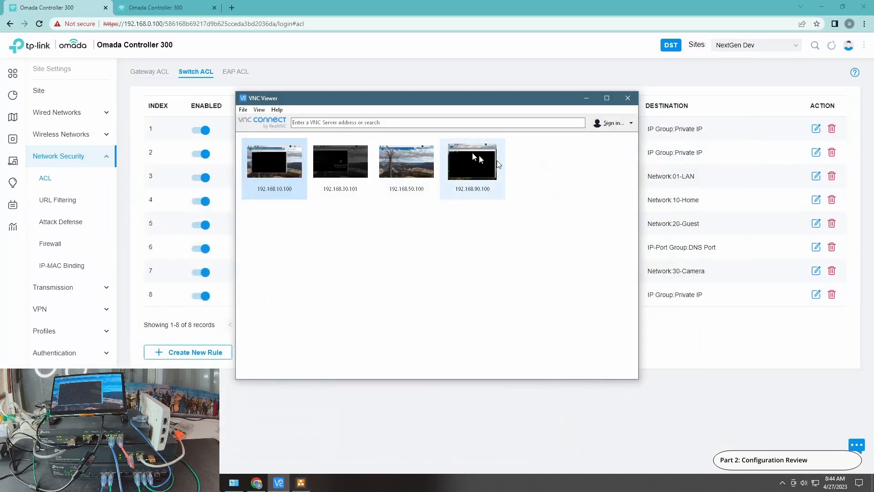
left_click(228, 41)
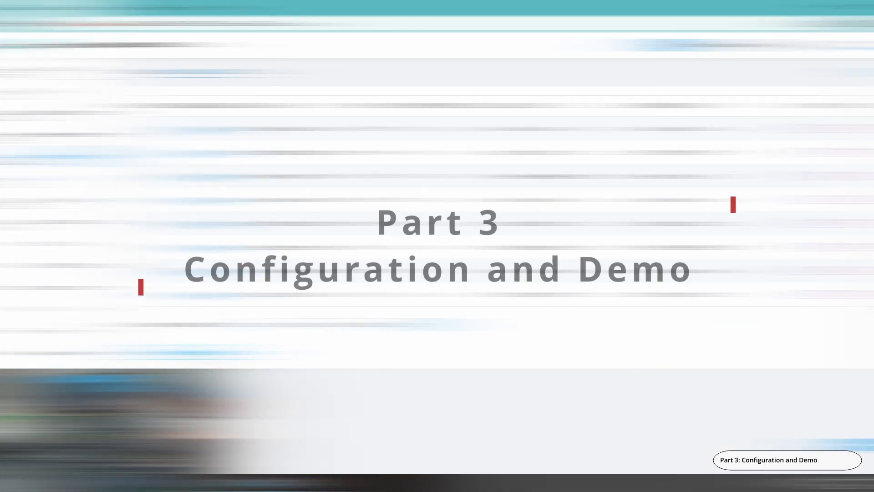
Create a new Switch ACL rule and name it Permit InVLAN IoT.
left_click(206, 352)
left_click(268, 120)
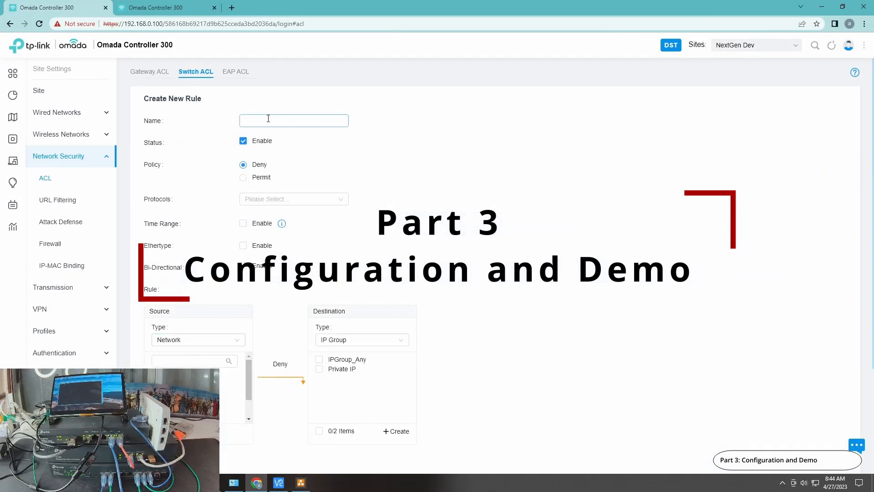
type("Permit")
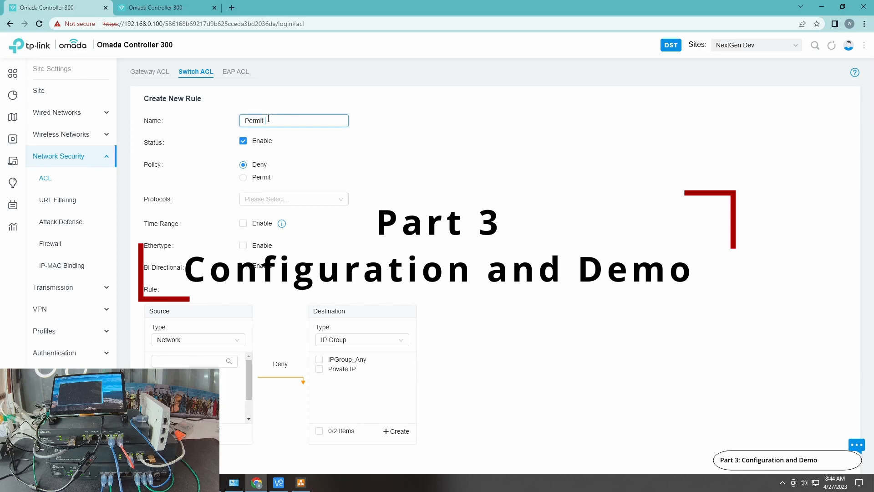
type(" InVLAN Ol")
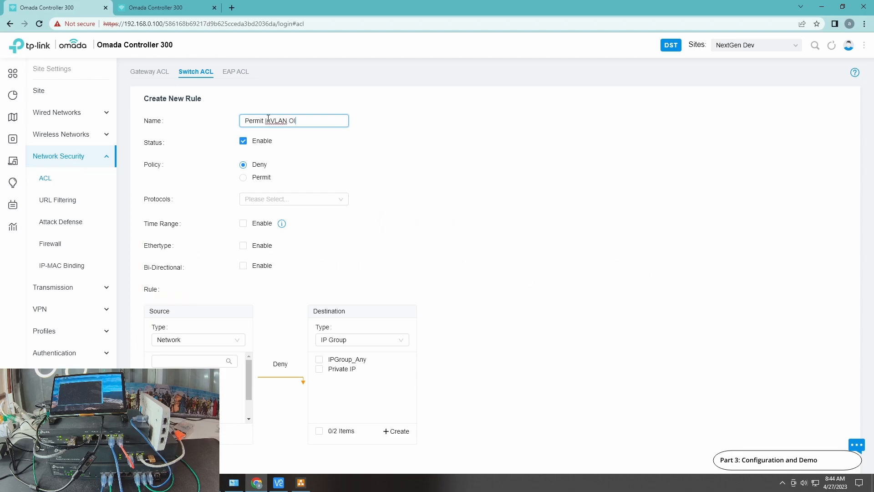
key("BackSpace")
key("BackSpace")
key("BackSpace")
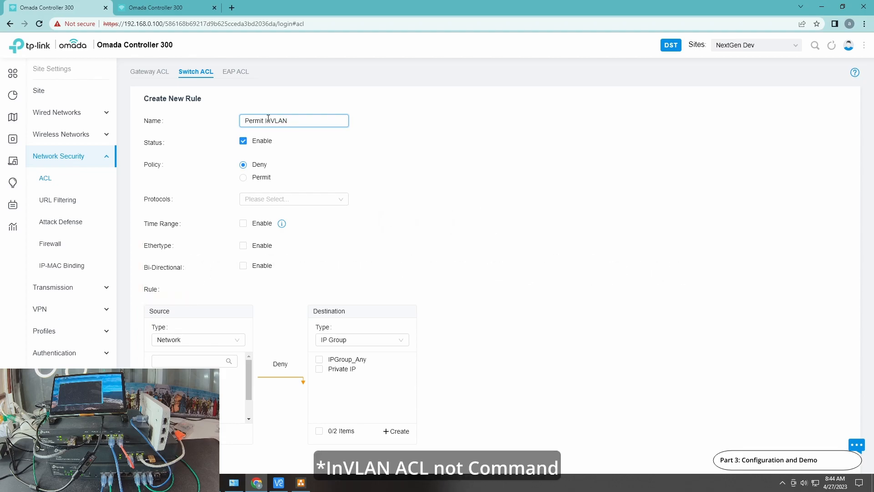
type("IoT")
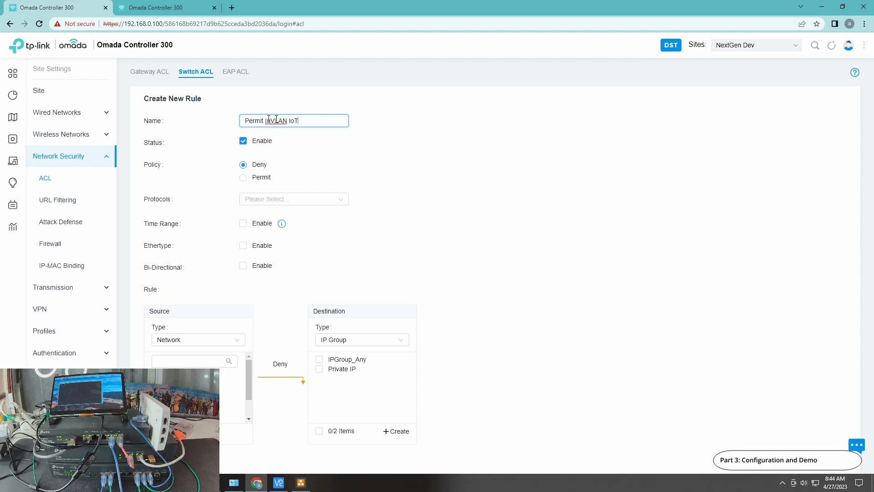
Set the new rule's policy to Permit and apply it to all protocols.
left_click(248, 181)
left_click(263, 199)
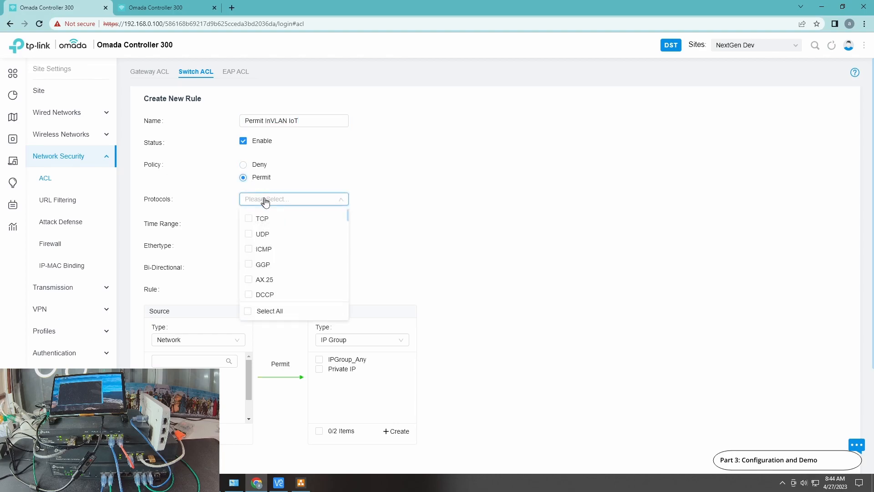
left_click(258, 314)
left_click(456, 282)
Set both the source and the destination of the rule to the 90-IoT network.
scroll(306, 278, "down", 3)
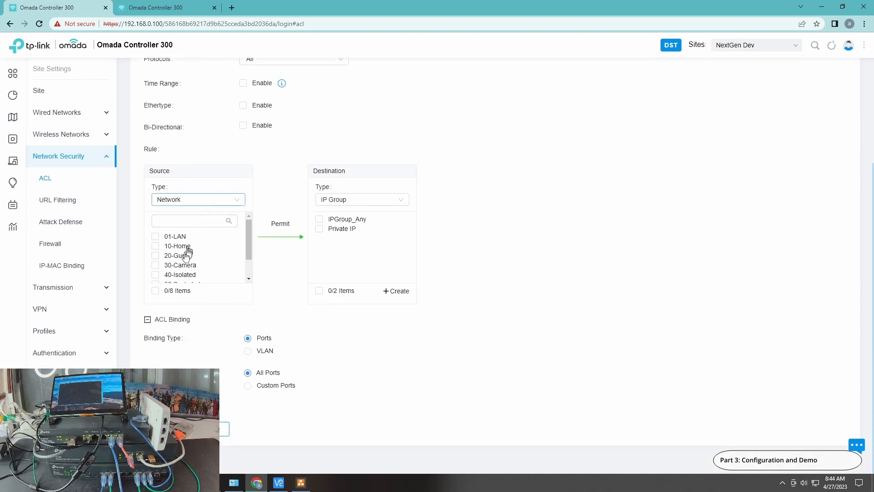
left_click_drag(250, 253, 245, 270)
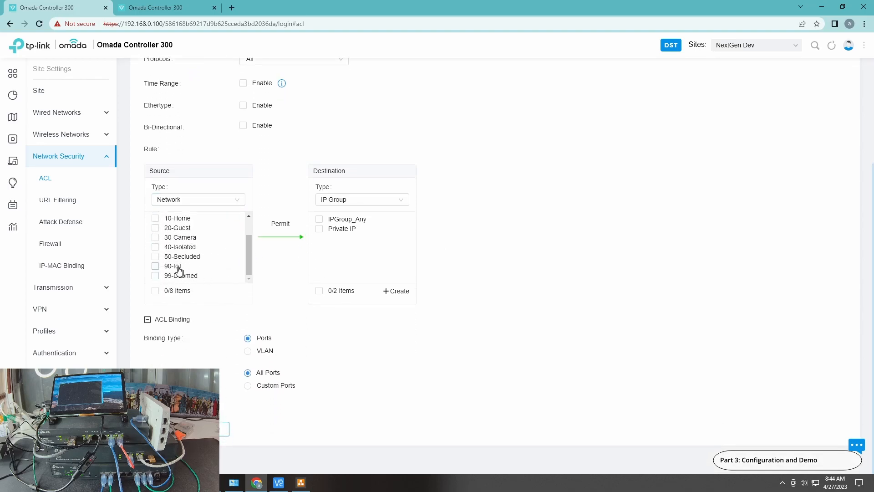
left_click(348, 200)
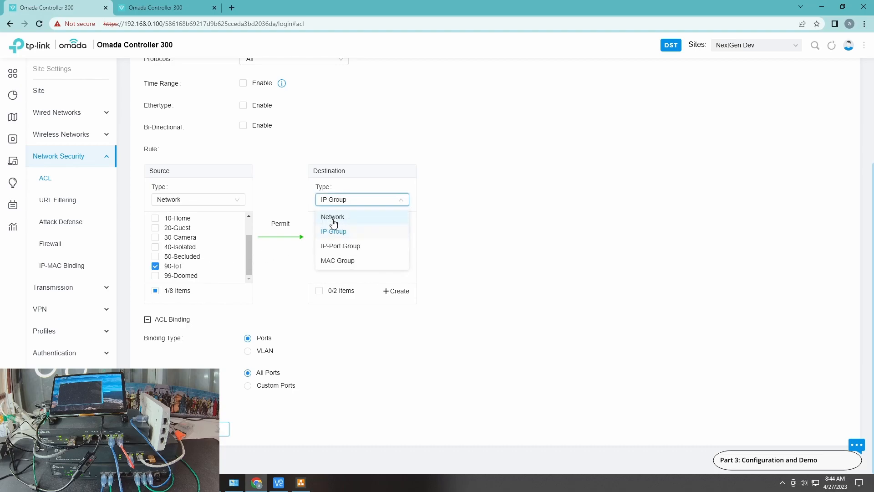
left_click(332, 218)
left_click_drag(416, 244, 414, 260)
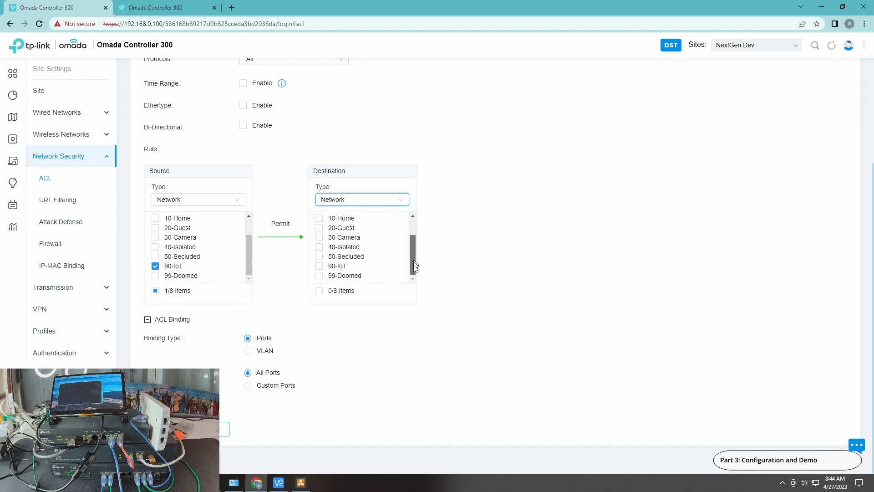
left_click(398, 268)
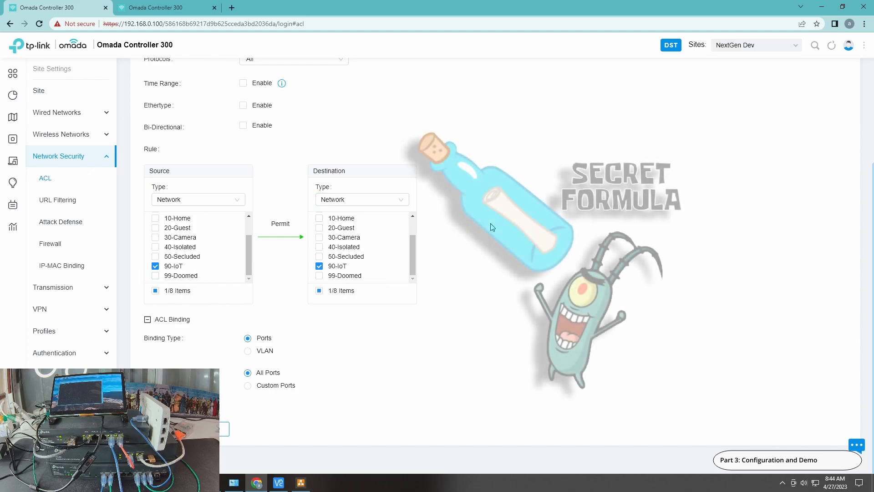
Save the Permit InVLAN IoT rule and move it above Deny InterVLAN in the Switch ACL list.
scroll(288, 110, "up", 1)
scroll(288, 111, "up", 2)
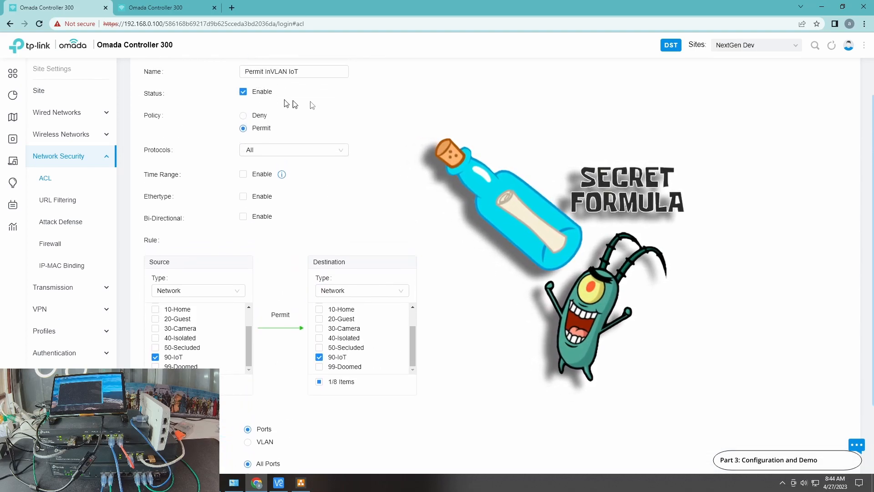
scroll(418, 299, "down", 3)
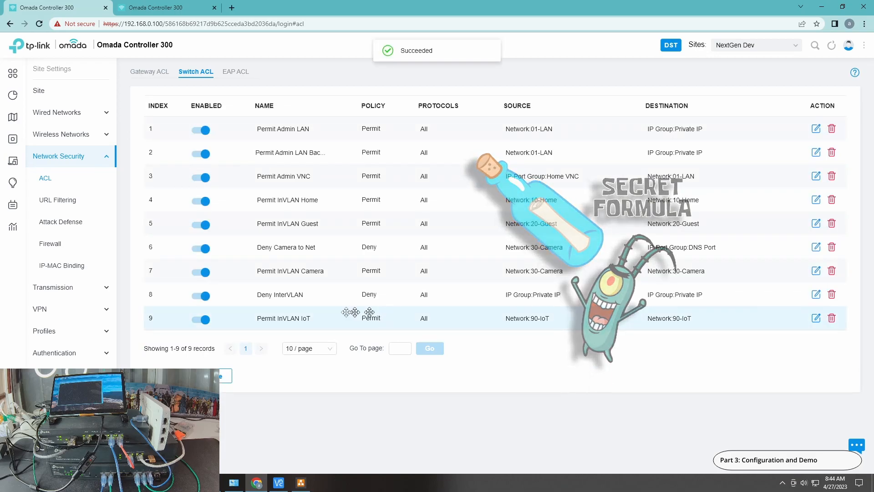
left_click_drag(283, 297, 282, 314)
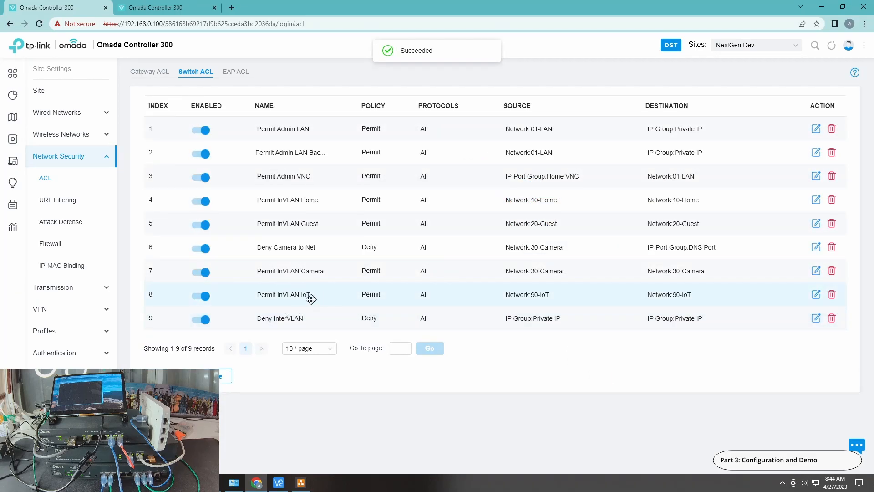
Examine the port list and assigned profiles of the SG-2210MP switch in the device list.
left_click(17, 146)
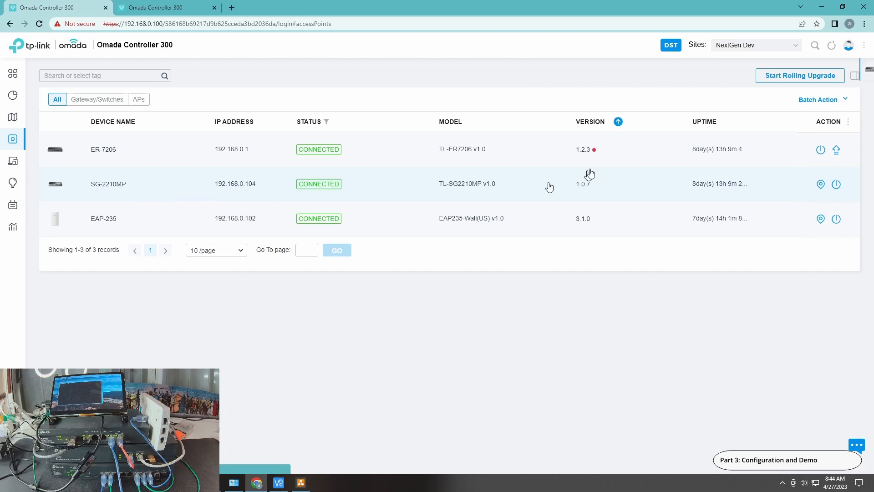
left_click(568, 182)
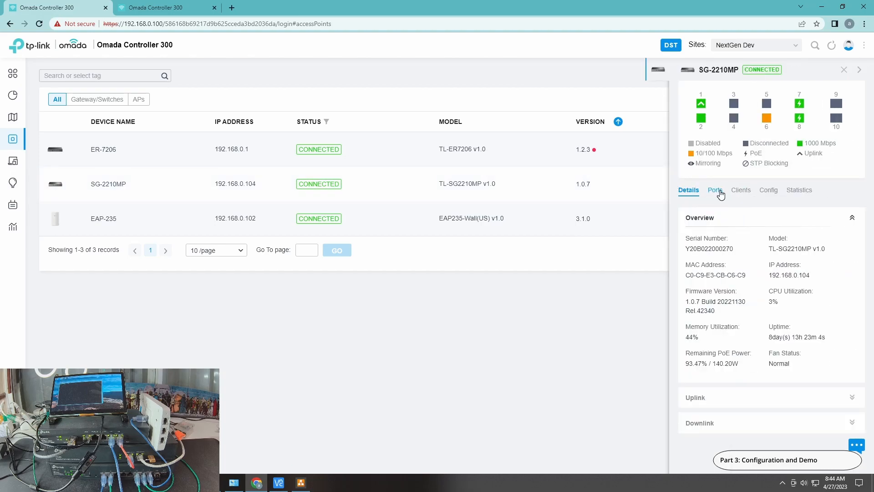
left_click(720, 193)
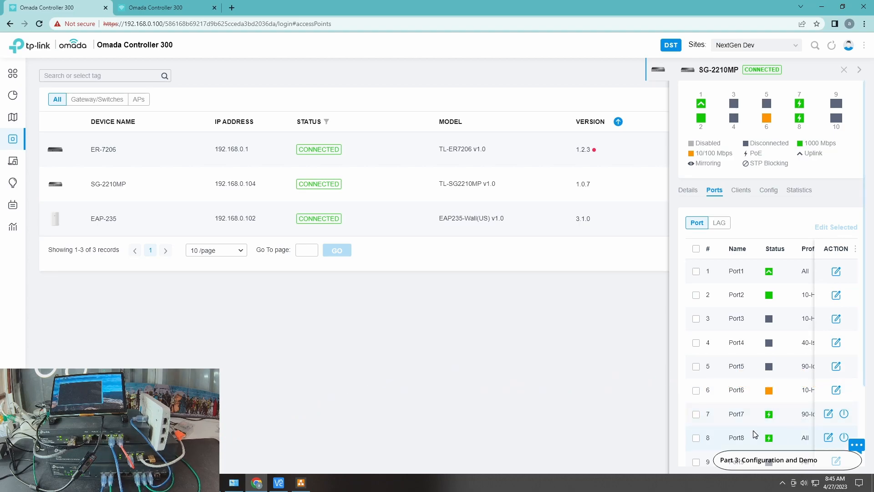
Switch to VNC Viewer, try to connect to 192.168.90.100, and stop the attempt.
left_click(278, 482)
left_click(495, 172)
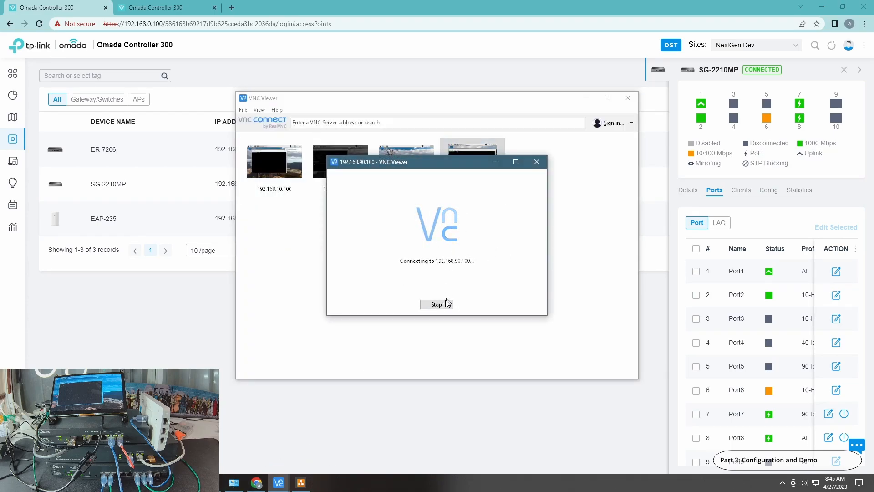
left_click(444, 303)
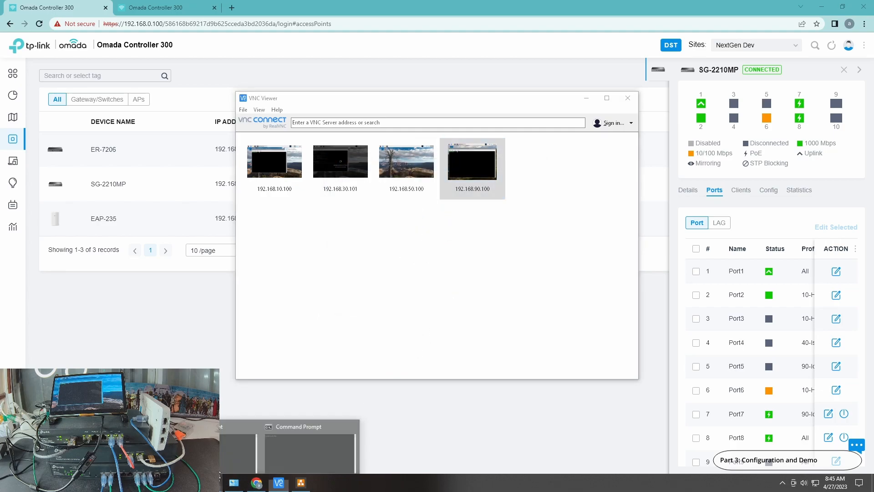
Bring up the three Command Prompt windows and start a continuous ping to 192.168.10.100 in the first one.
left_click(234, 482)
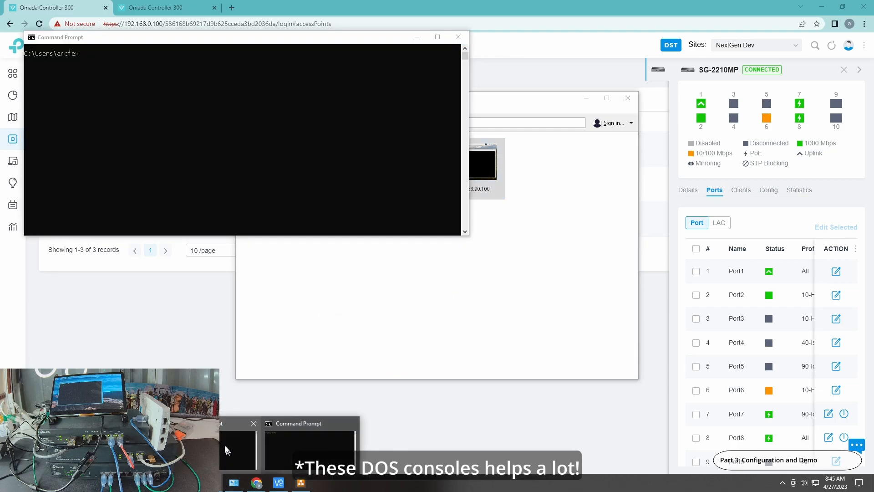
left_click(310, 449)
left_click(284, 461)
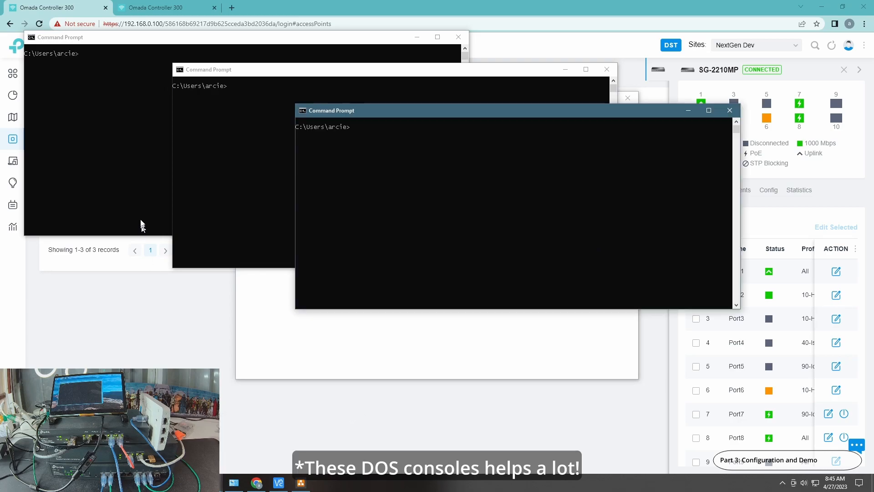
left_click(139, 178)
type("ping 192.168.10.100 -t")
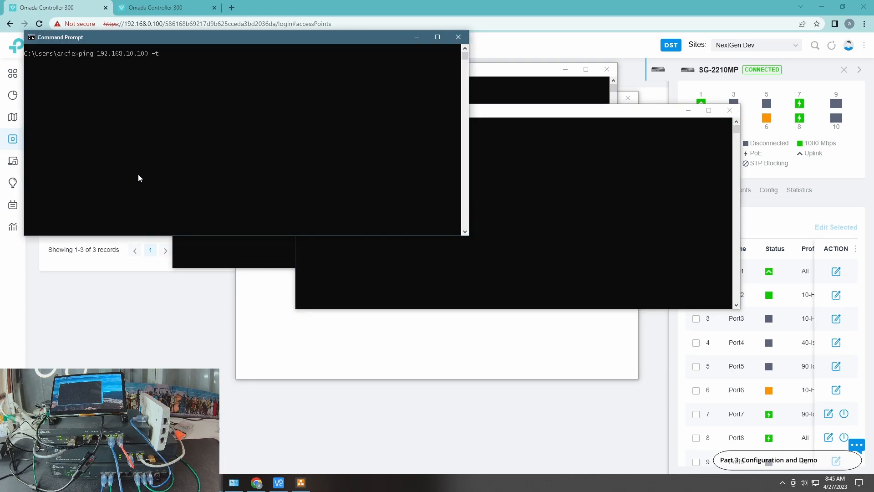
key("Return")
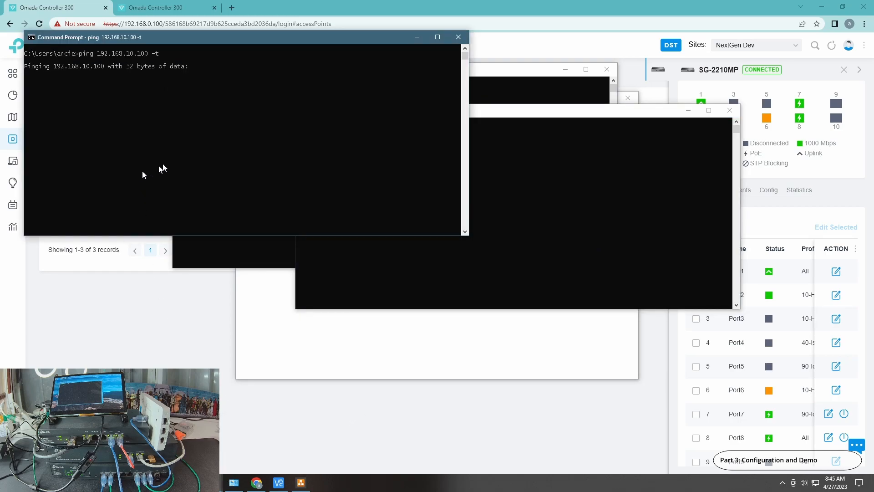
Start continuous pings to 192.168.90.100 in the second Command Prompt window and to google.com in the third.
left_click(507, 89)
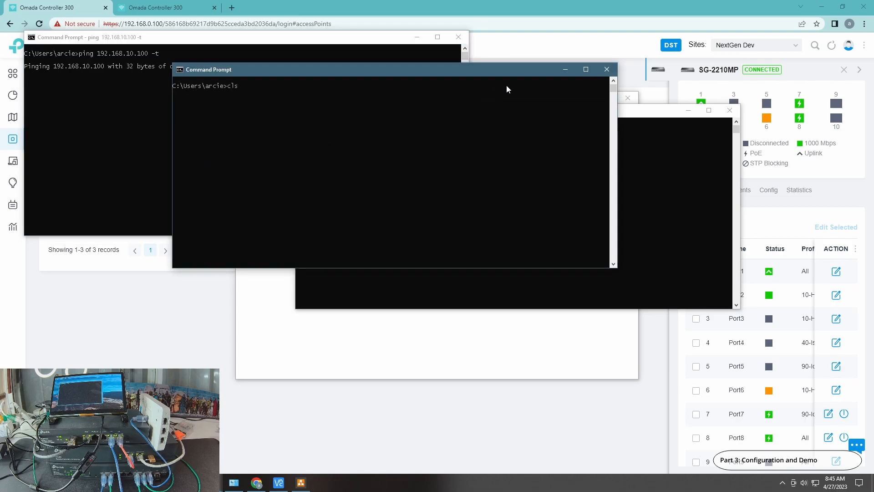
key("Up")
key("Return")
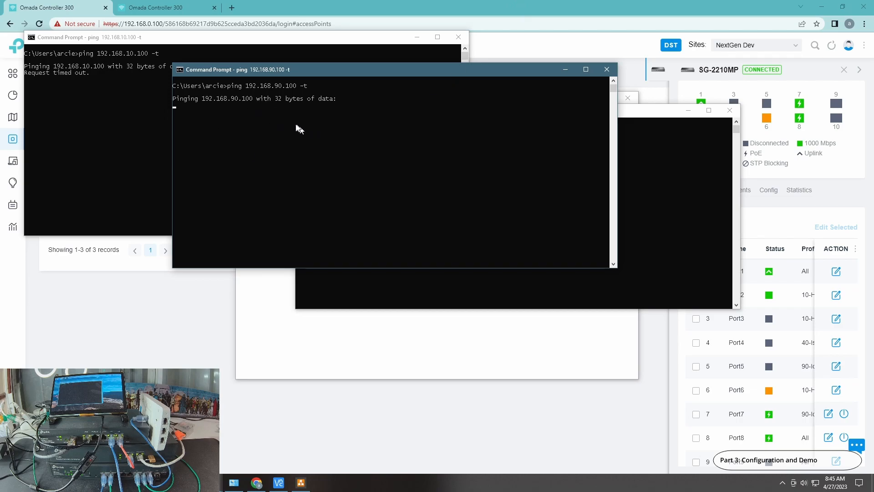
left_click(674, 182)
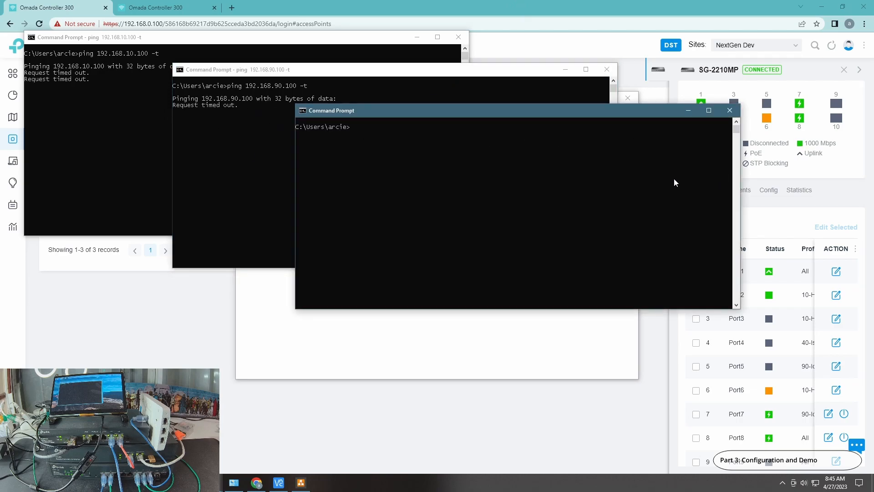
key("Return")
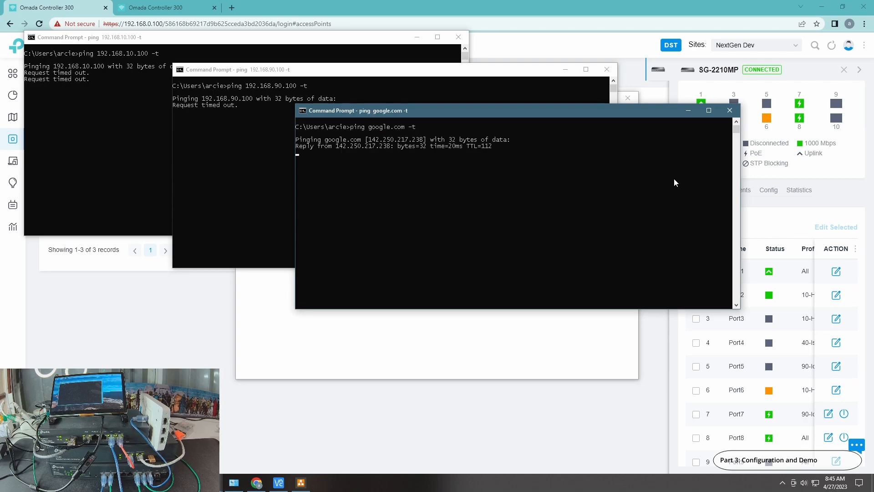
Bring up the Network Connections window, and open a VNC session to 192.168.10.100 placed clear of the VNC Viewer address list.
left_click(233, 483)
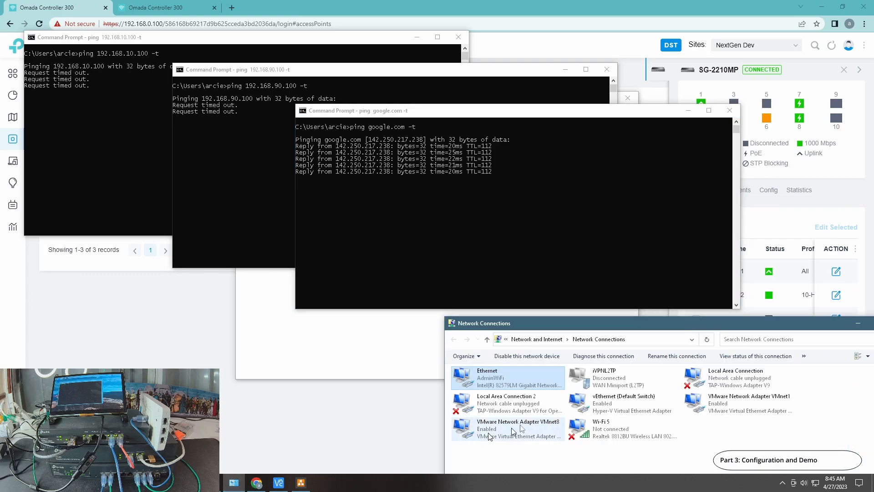
left_click(400, 341)
double_click(267, 159)
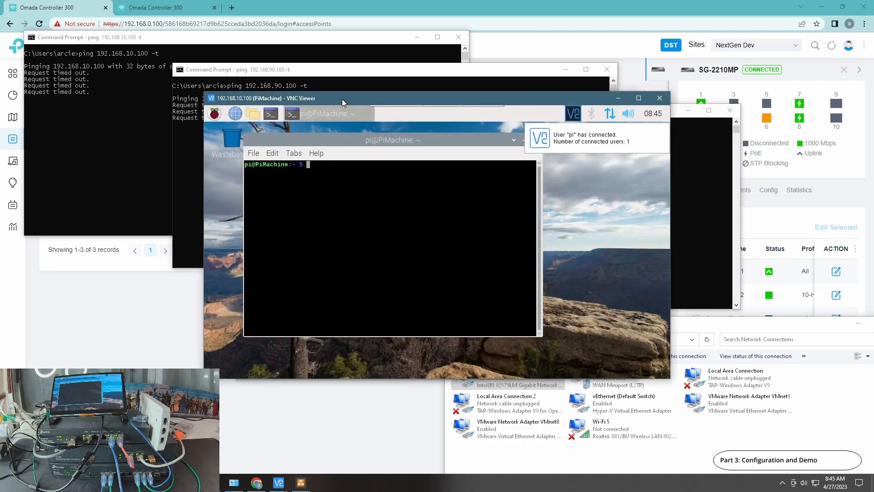
left_click_drag(345, 99, 156, 268)
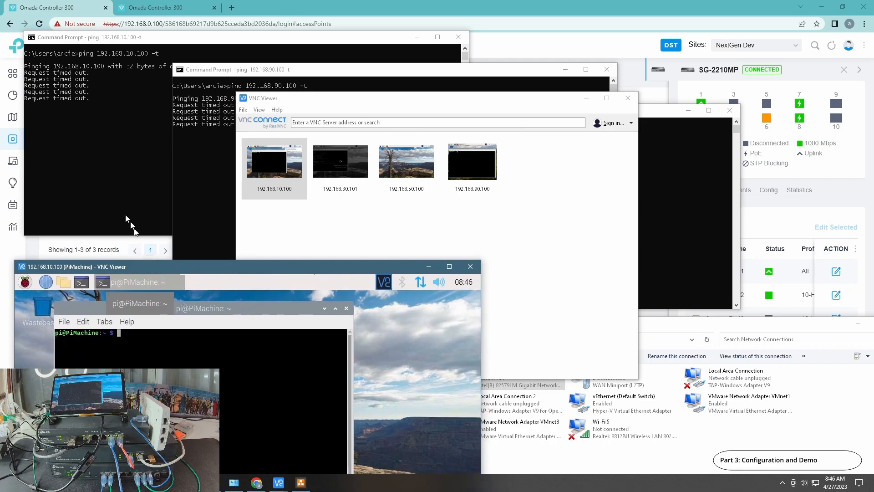
Bring the three running ping windows and the Network Connections window in front of VNC Viewer to watch the ping replies.
left_click(103, 109)
left_click(502, 79)
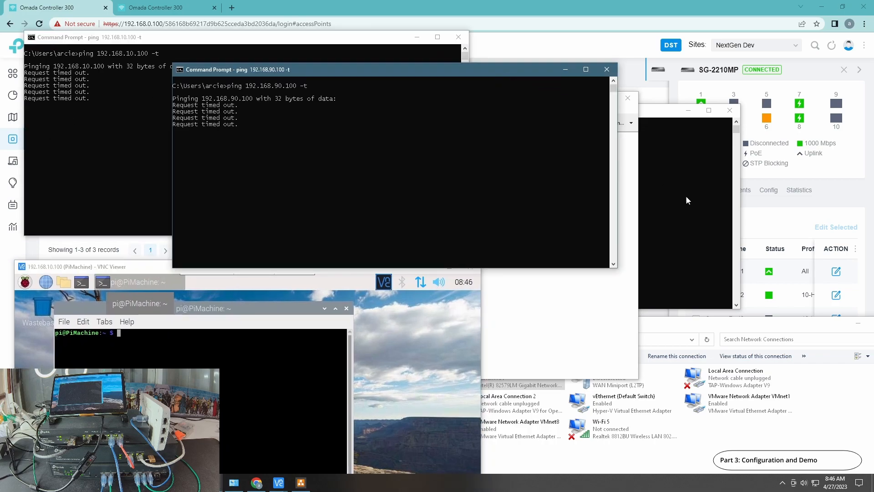
left_click(678, 191)
left_click(678, 320)
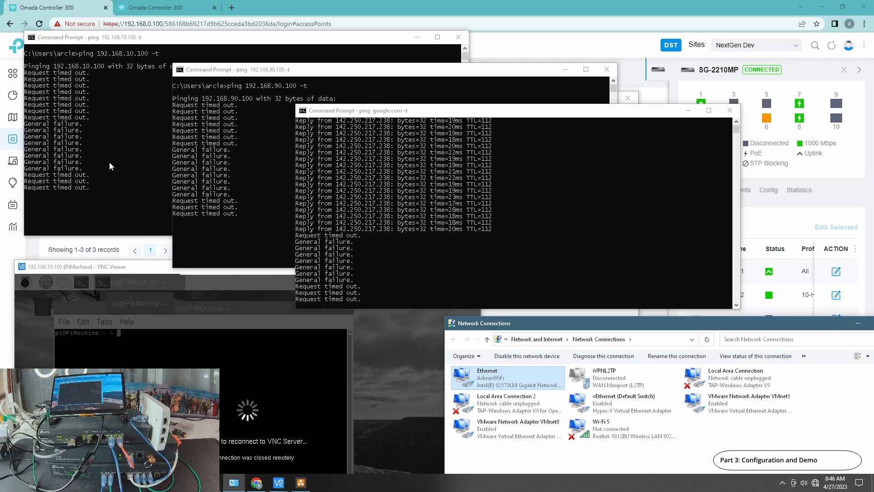
Check the Ethernet adapter's connection details for its IPv4 address and gateway, and close the status windows.
double_click(485, 377)
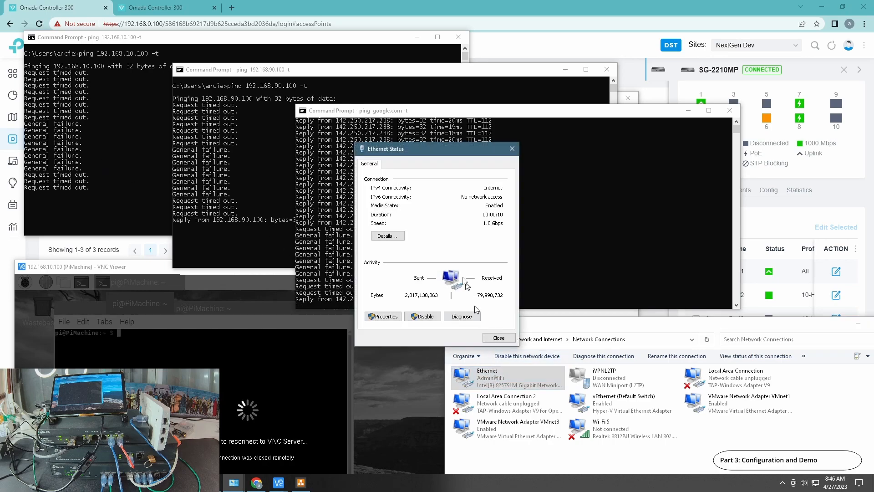
left_click(387, 235)
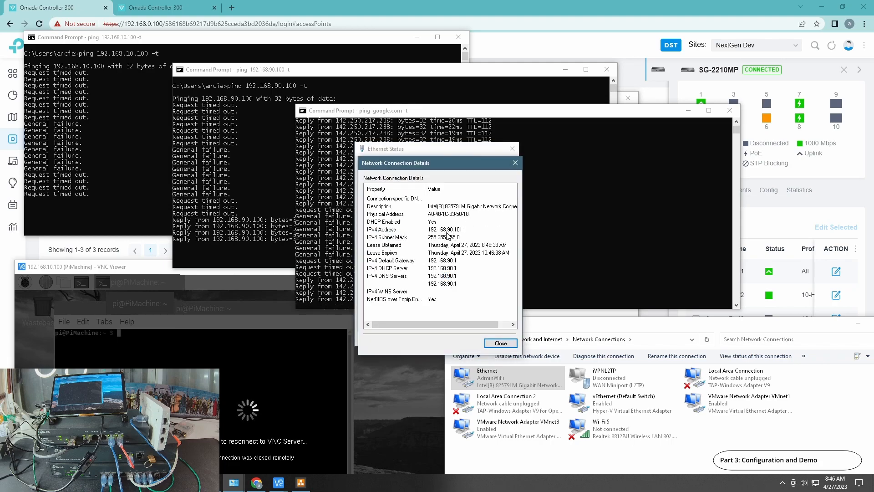
left_click(500, 343)
left_click(499, 338)
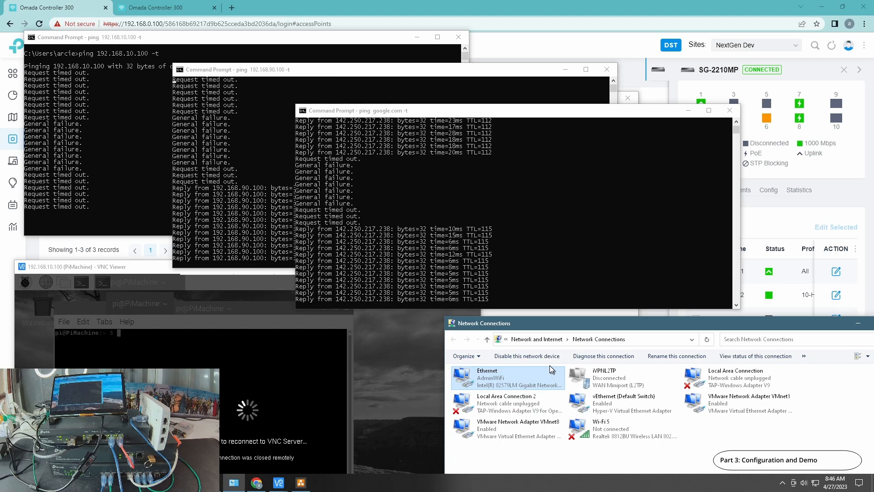
Open a VNC session to 192.168.90.100 from the VNC Viewer address list, move its window clear of the ping windows, and close it.
left_click(394, 371)
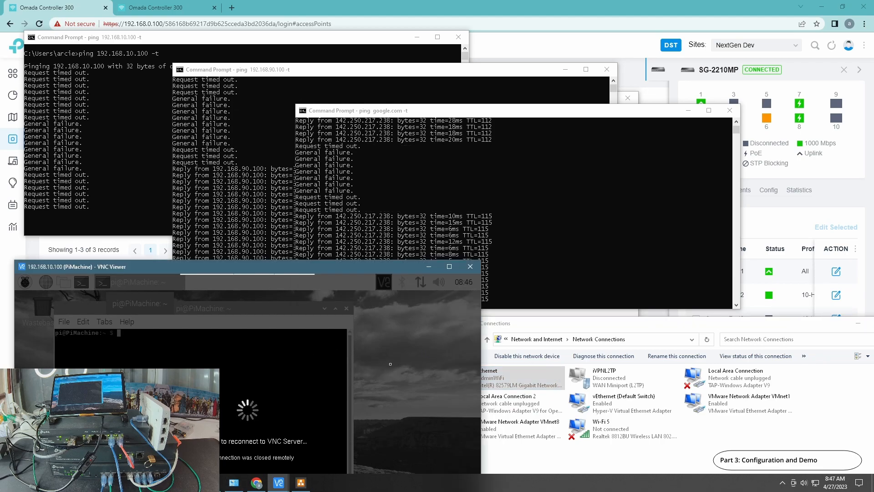
left_click(278, 482)
left_click(244, 444)
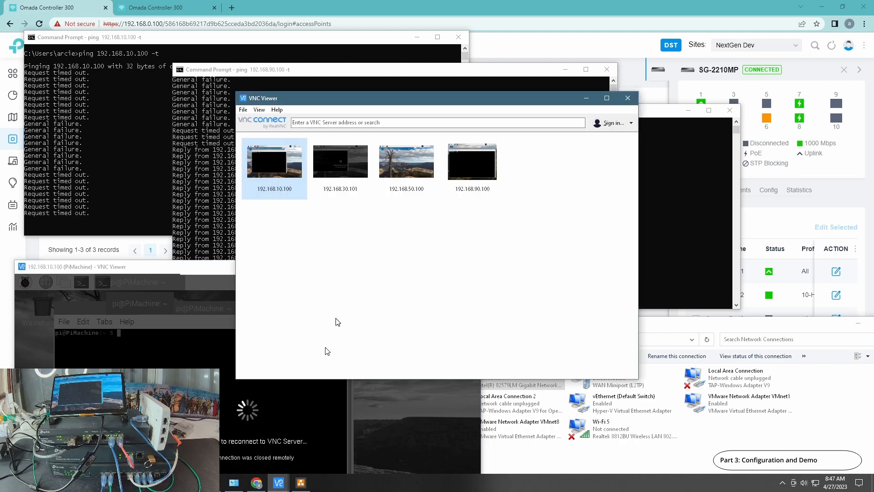
left_click(157, 337)
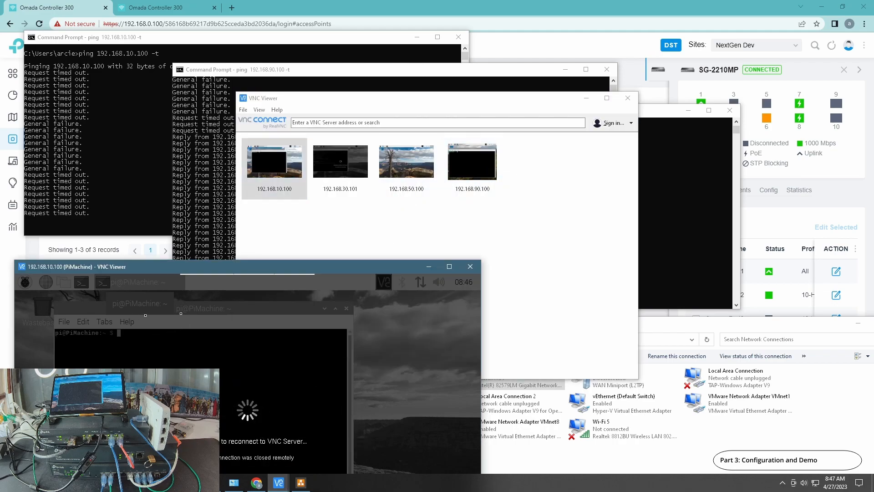
double_click(468, 166)
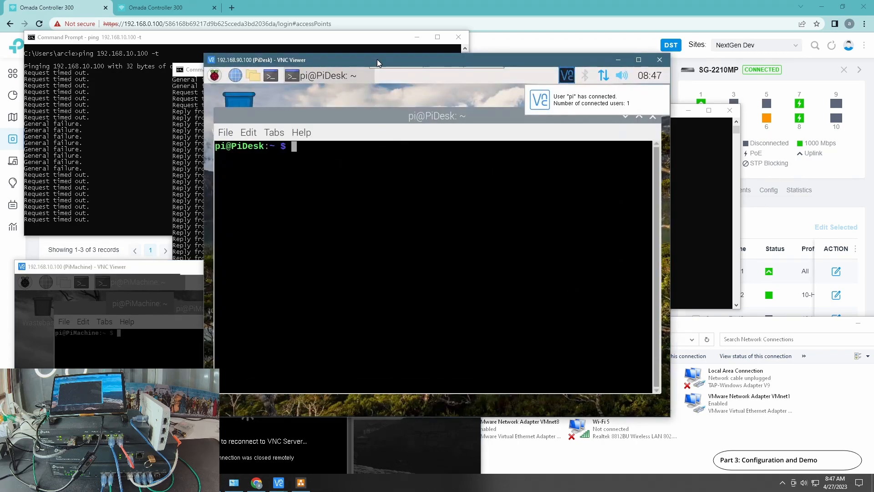
left_click_drag(377, 59, 521, 119)
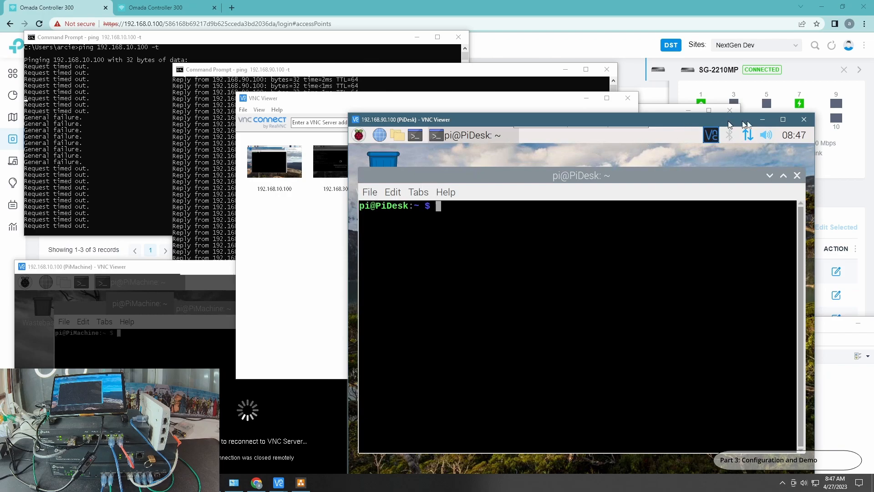
left_click(812, 120)
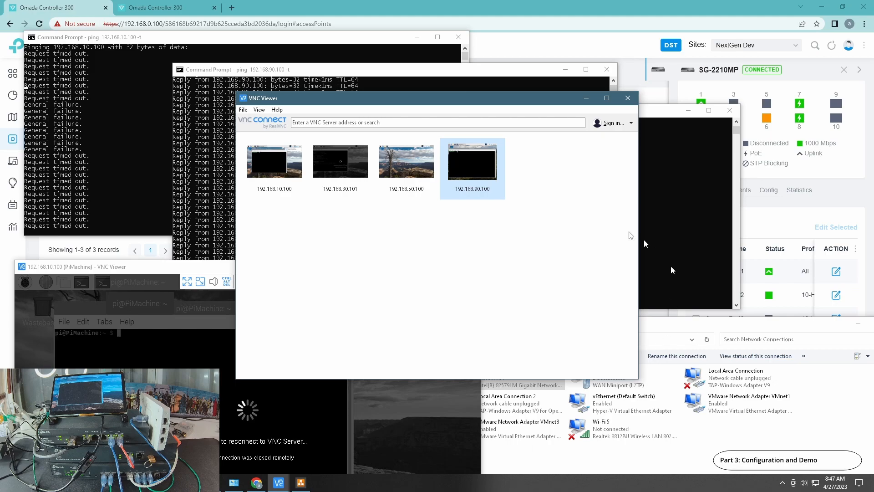
Return to the continuous ping windows and the Network Connections window to check the replies from each target.
left_click(208, 86)
left_click(677, 223)
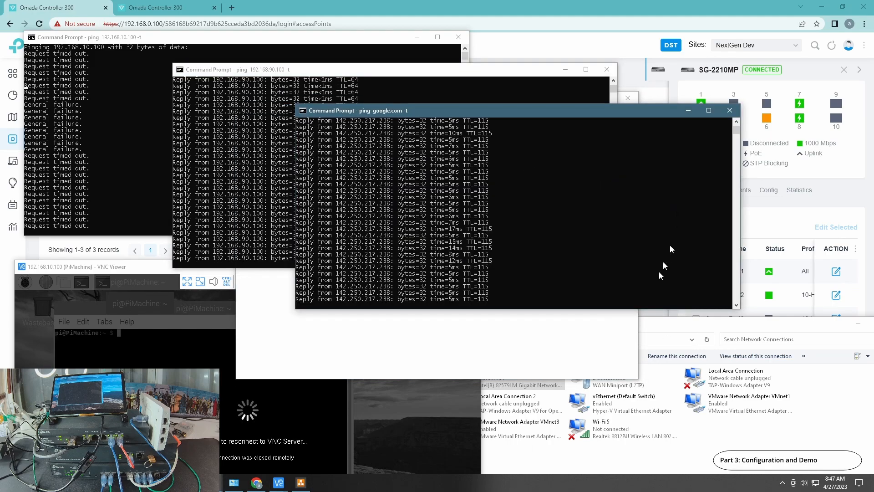
left_click(707, 468)
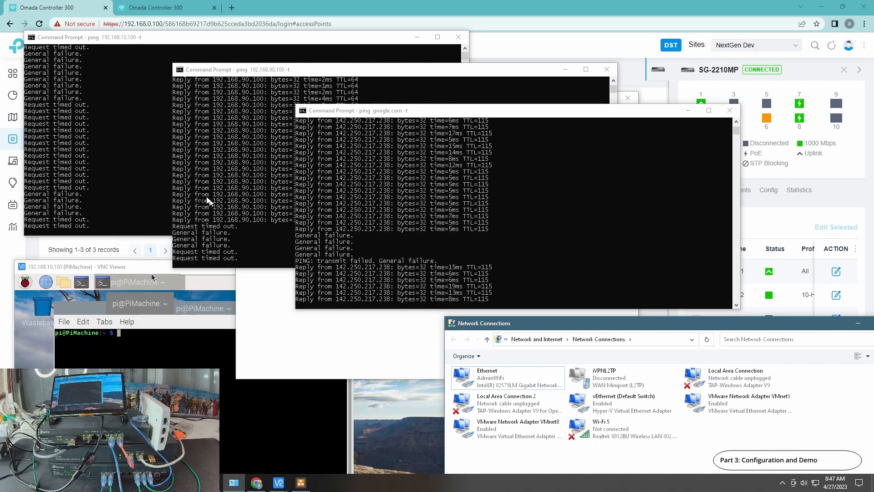
Close the VNC session to 192.168.10.100 and bring the Omada Controller page to the front.
left_click(151, 273)
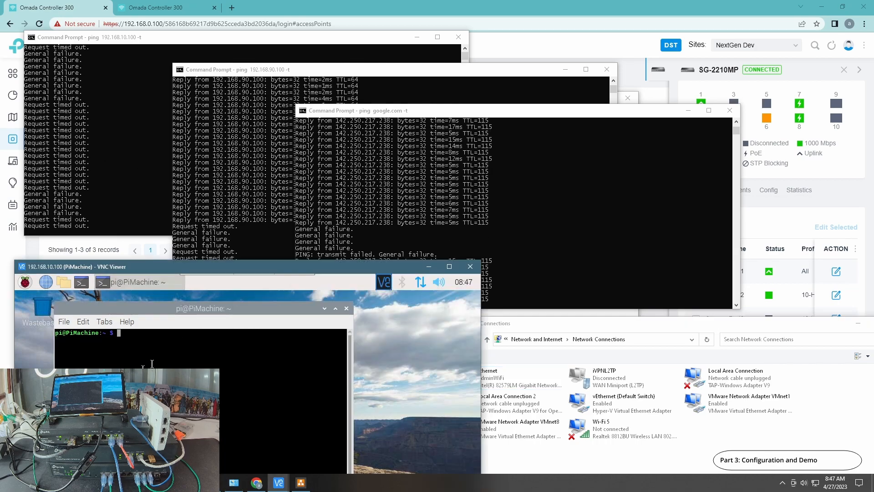
left_click(475, 270)
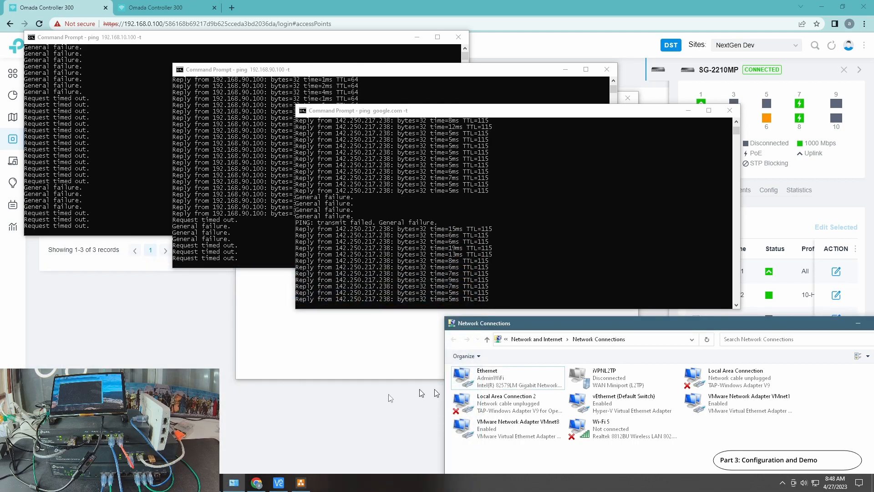
left_click(289, 397)
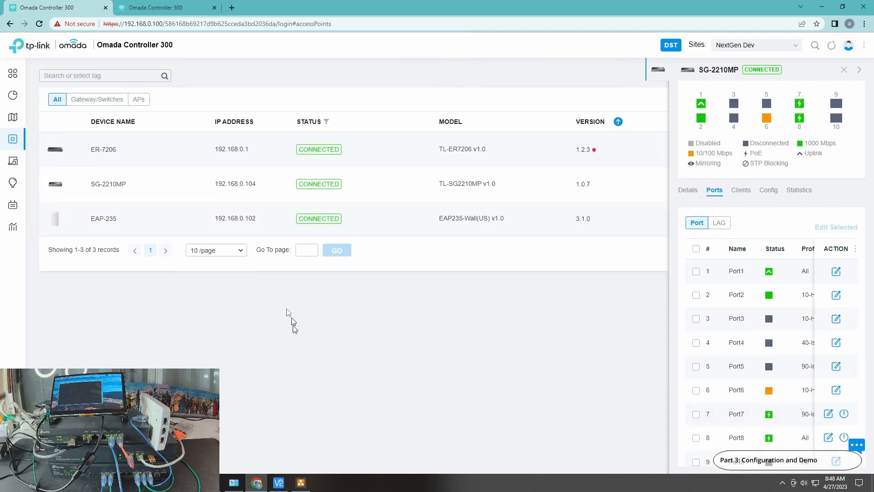
Switch to the 31tplinkdrawio.drawio network diagram to review the VLAN access table, and minimize it.
left_click(301, 483)
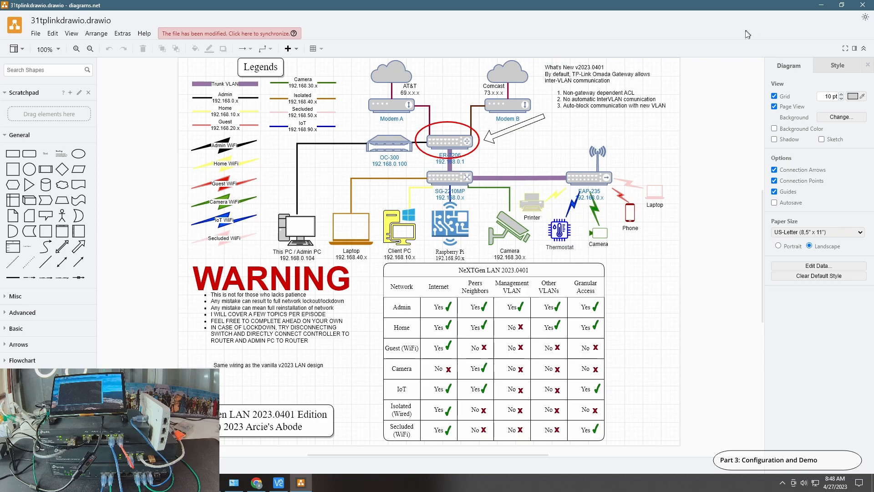
left_click(821, 6)
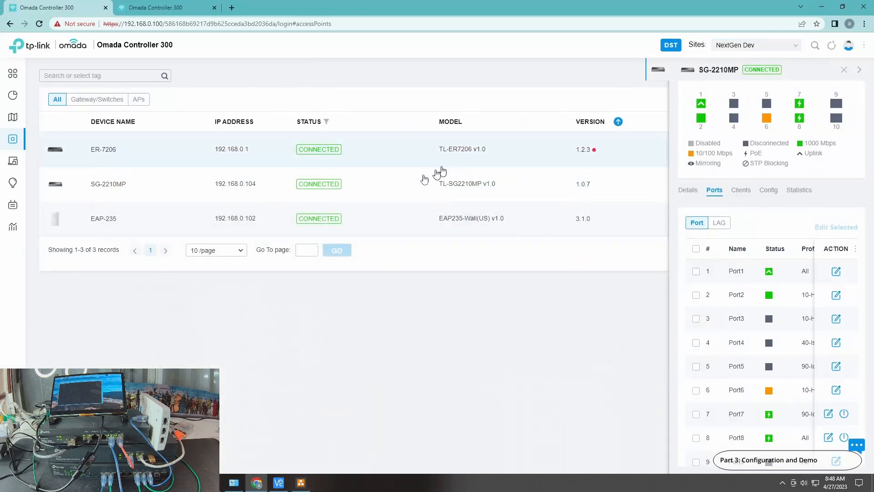
Open the site's Switch ACL rule list and close the SG-2210MP device details.
left_click(19, 462)
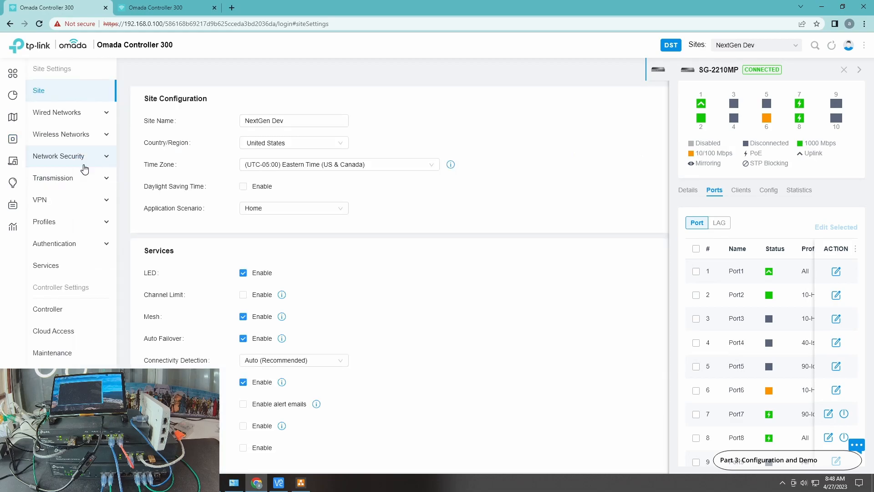
left_click(82, 158)
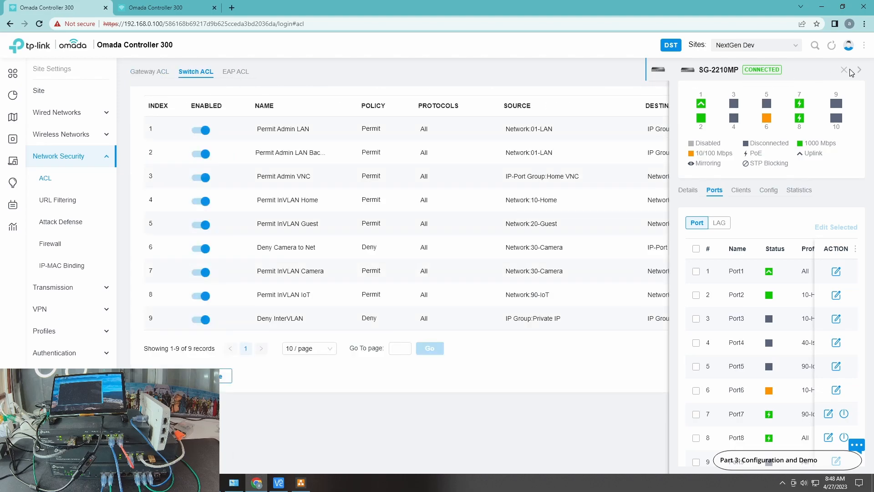
left_click(849, 72)
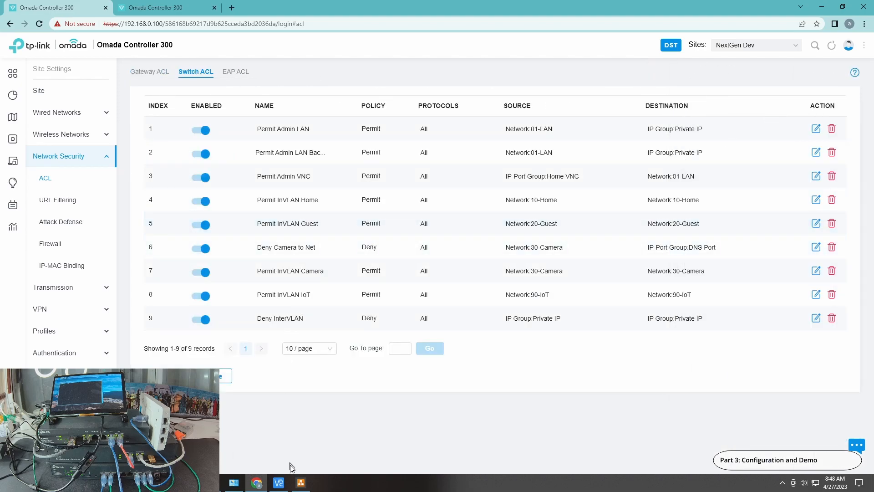
In VNC Viewer, try to connect to 192.168.90.100 and stop it, and test a session to 192.168.10.100 and close it.
left_click(308, 415)
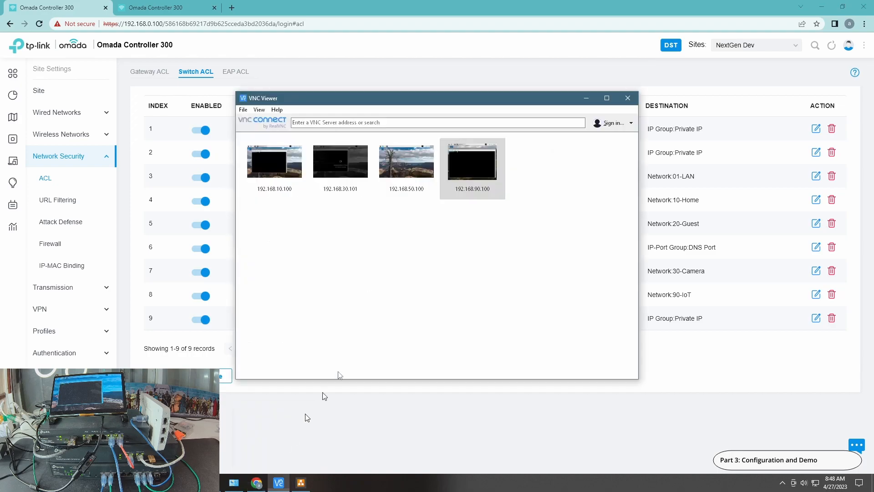
double_click(475, 160)
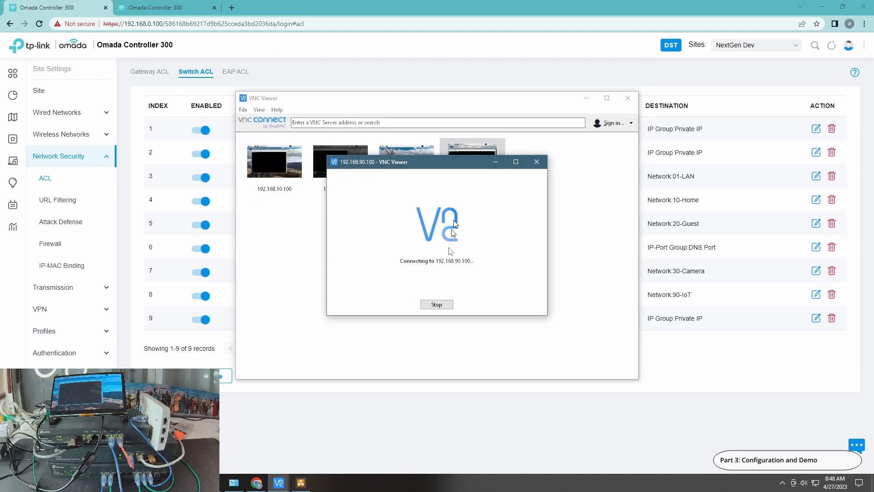
left_click(437, 304)
left_click(250, 167)
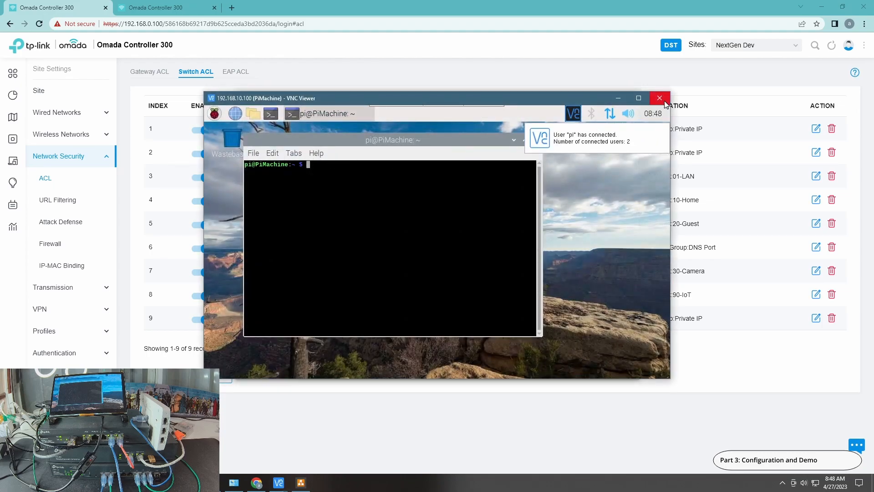
left_click(662, 99)
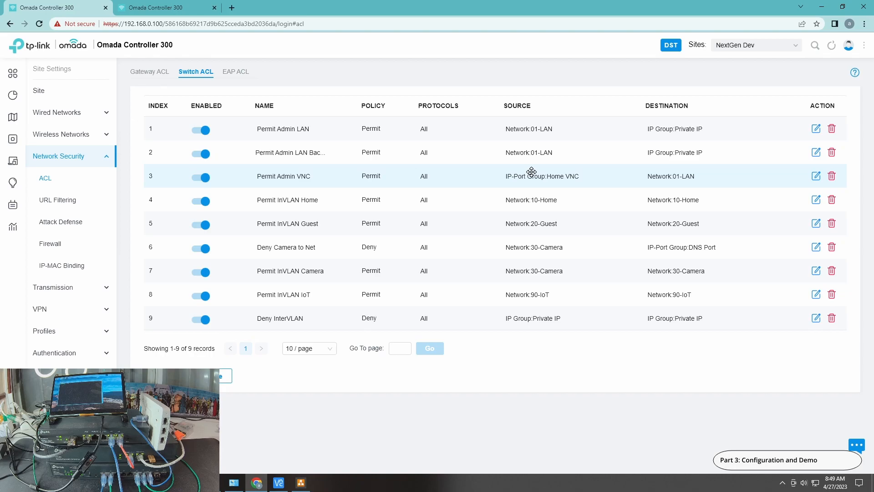
Edit the Permit Admin VNC rule and start a source IP-port group named IoT VNC with subnet 192.168.90.1/24.
left_click(816, 177)
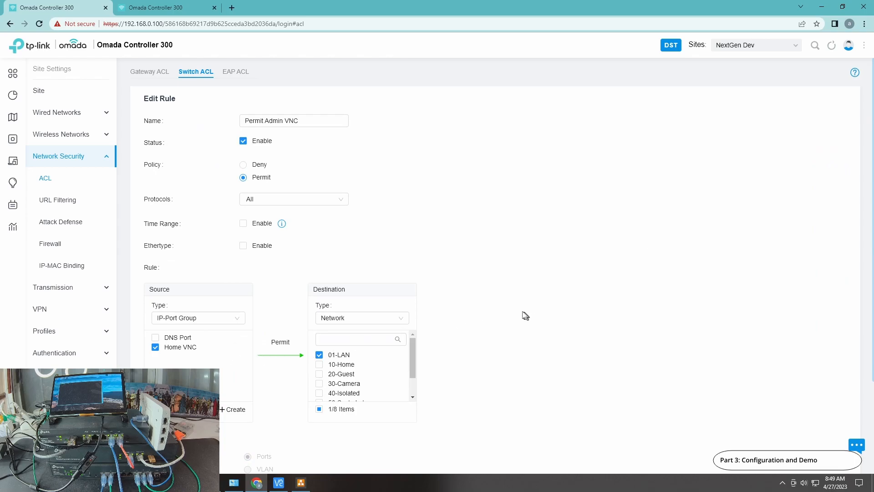
scroll(387, 348, "down", 3)
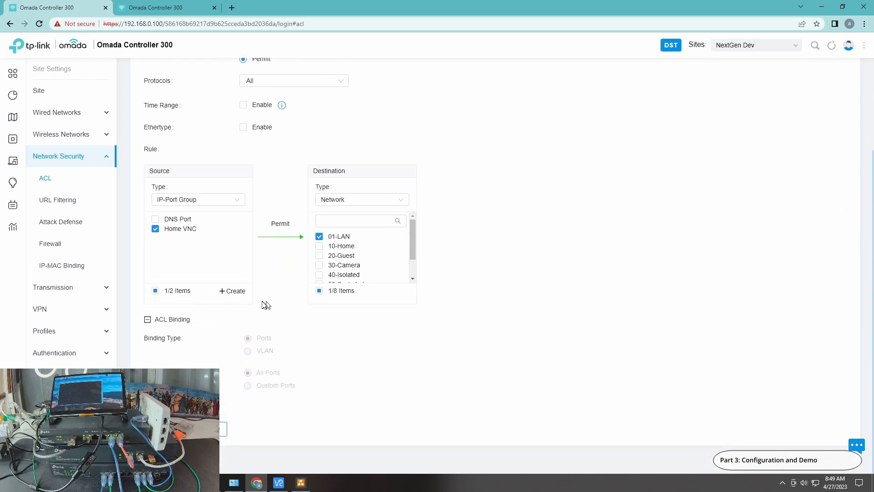
left_click(235, 292)
left_click(389, 187)
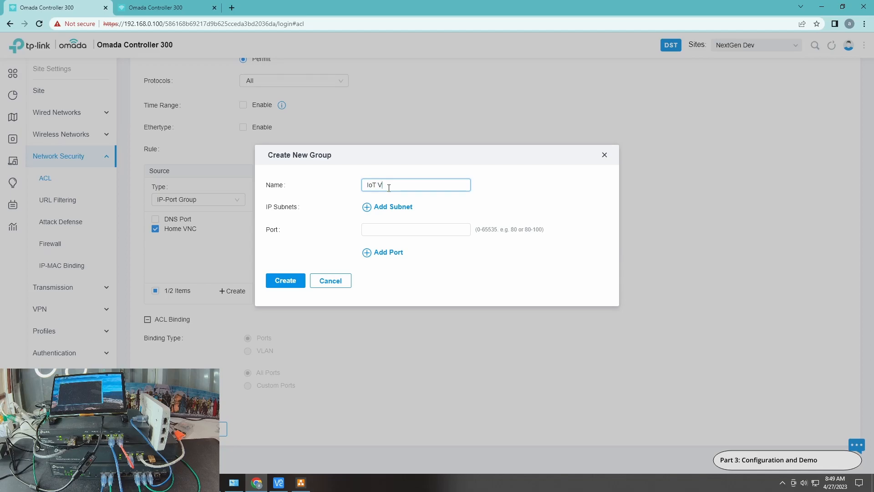
left_click(377, 206)
left_click(379, 208)
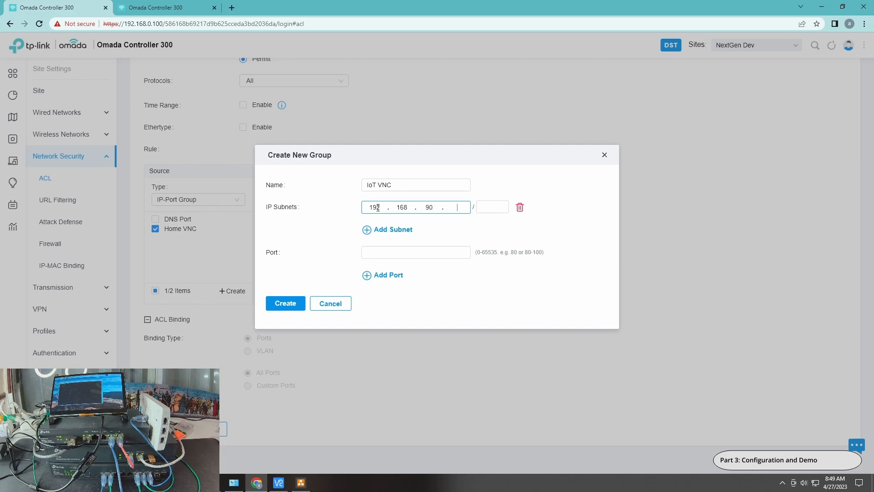
key("Tab")
type("24")
Give the IoT VNC group port 5900 and a second VNC port, and create the group.
left_click(368, 253)
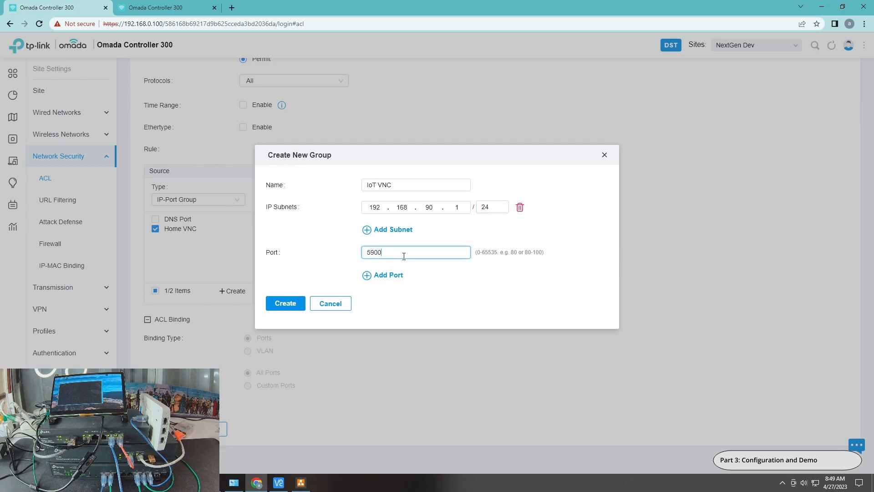
left_click(390, 275)
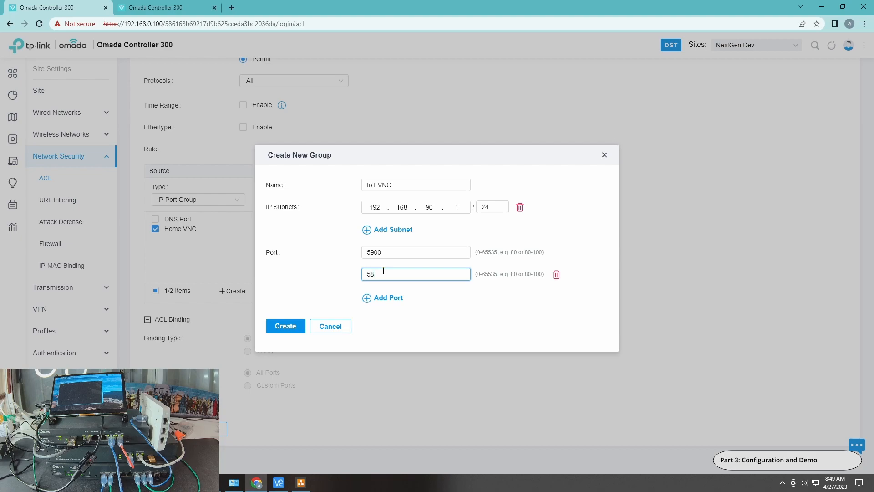
left_click(286, 327)
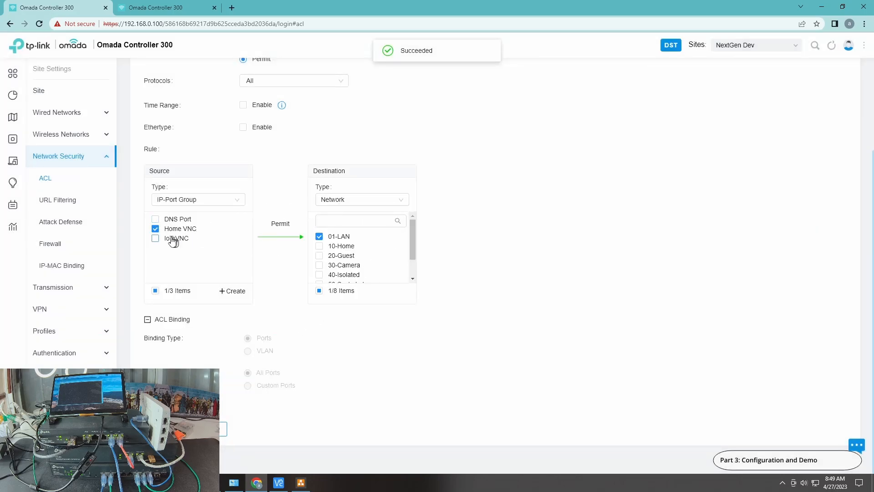
Add IoT VNC alongside Home VNC as a source of the Permit Admin VNC rule and save the rule.
left_click(156, 238)
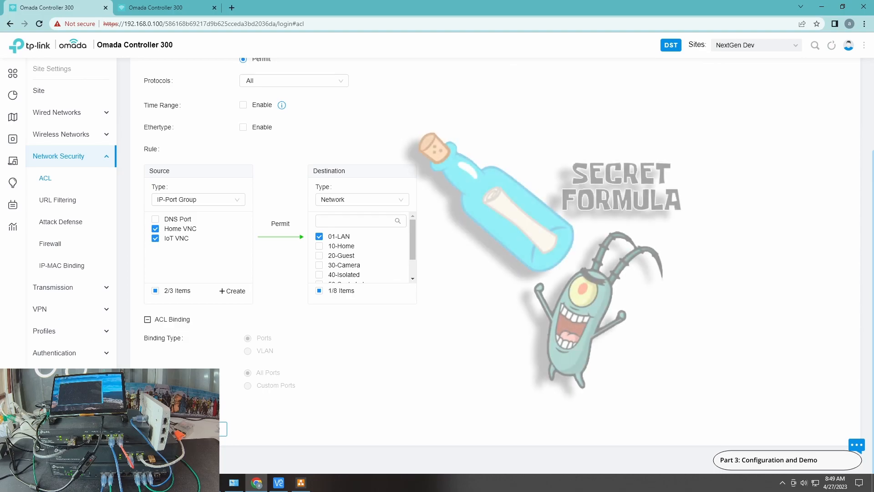
left_click(163, 429)
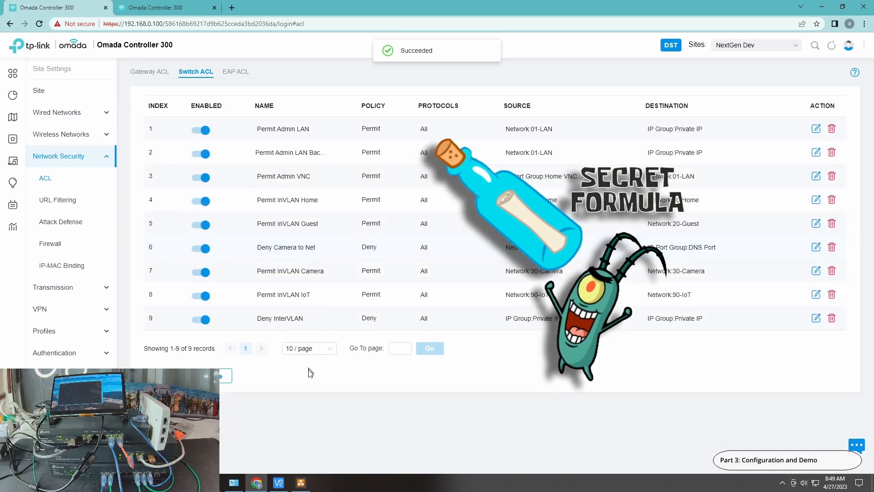
In VNC Viewer, test a session to 192.168.90.100, close it and return to the Omada controller.
left_click(271, 484)
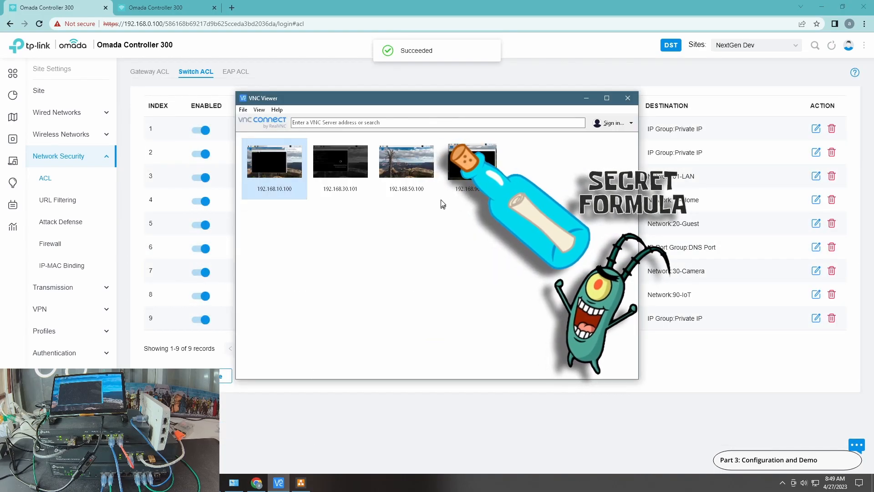
double_click(468, 179)
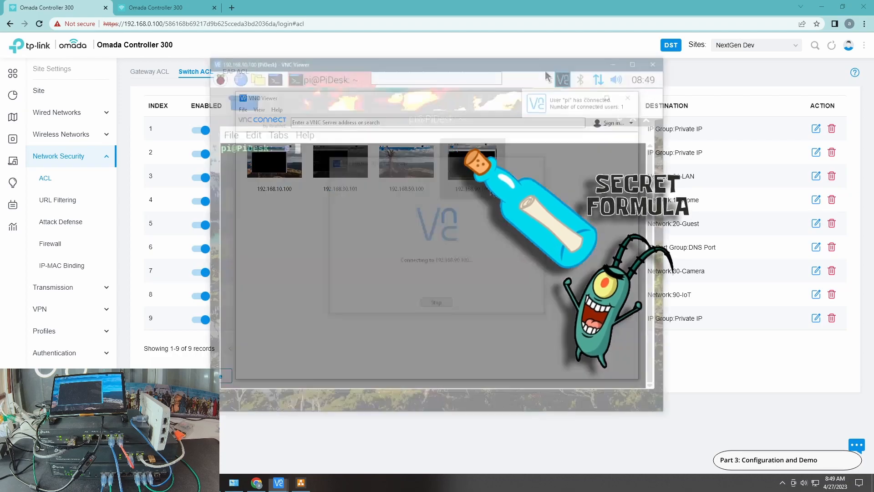
left_click(659, 60)
left_click(466, 4)
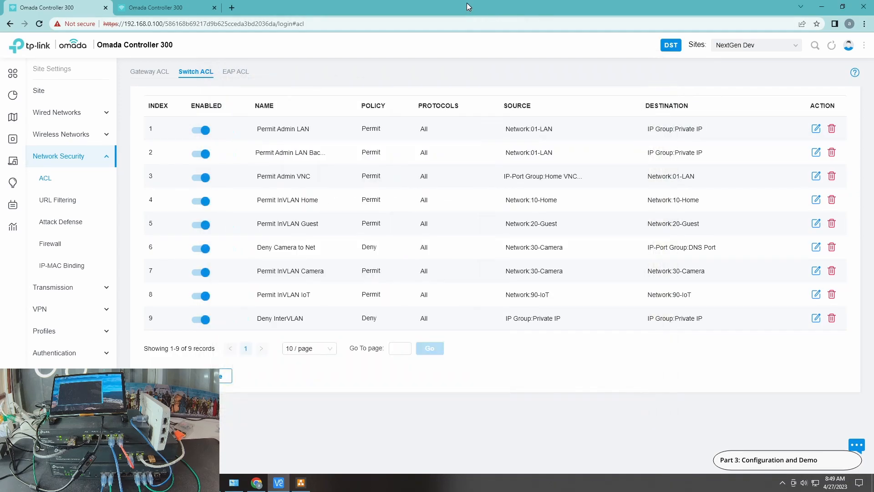
Disable the Permit Admin VNC rule and try VNC connections to 192.168.10.100 and 192.168.90.100.
left_click(201, 178)
mouse_move(284, 485)
left_click(279, 452)
double_click(277, 144)
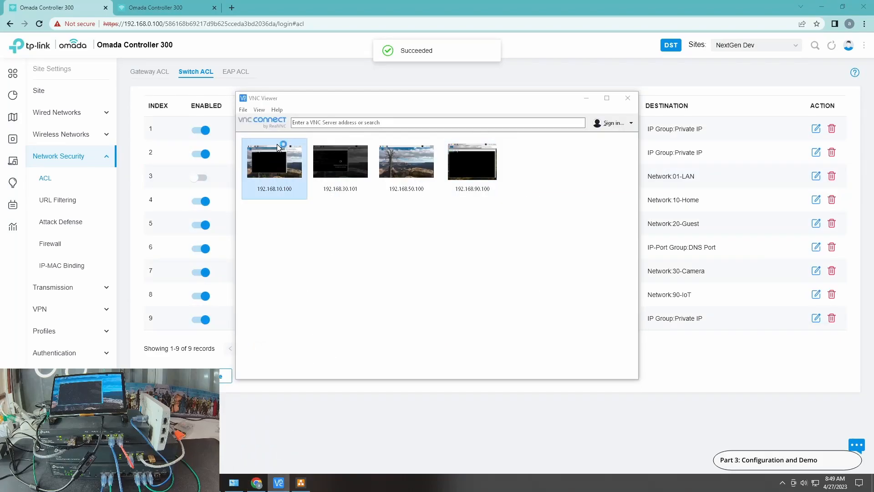
left_click_drag(457, 157, 193, 54)
double_click(476, 180)
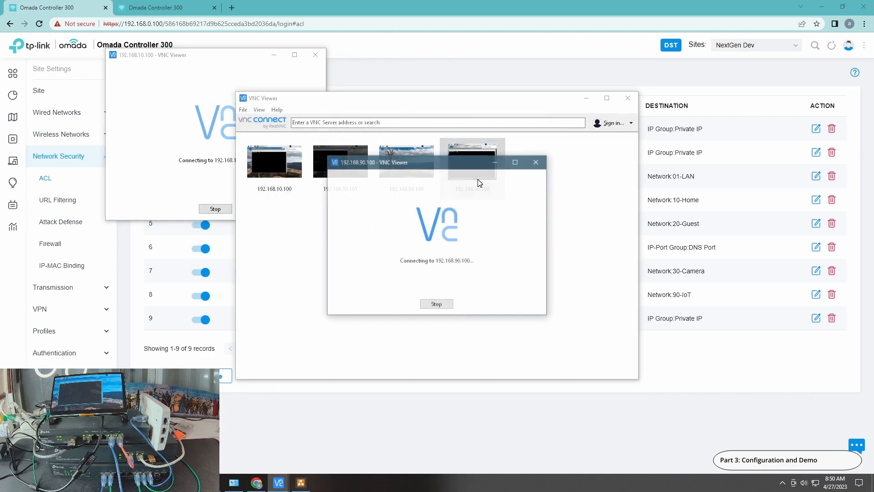
Stop both pending VNC connections and re-enable the Permit Admin VNC rule.
left_click(437, 303)
left_click(216, 209)
left_click(338, 387)
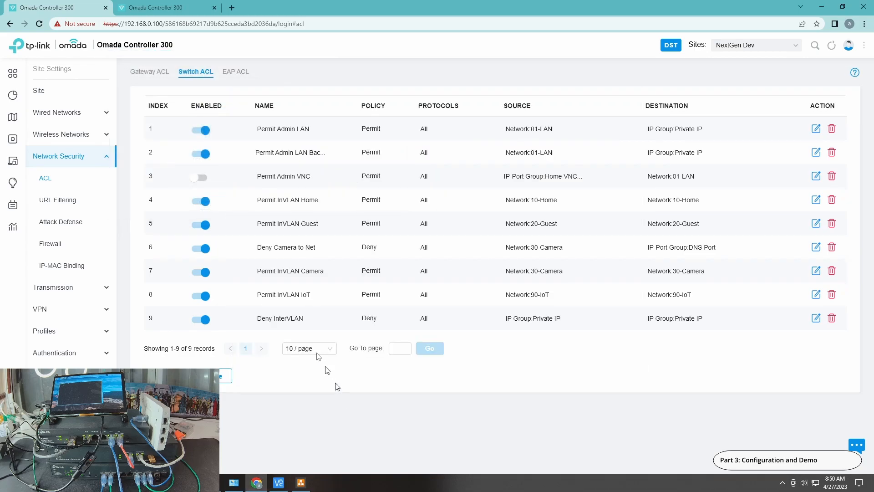
left_click(201, 178)
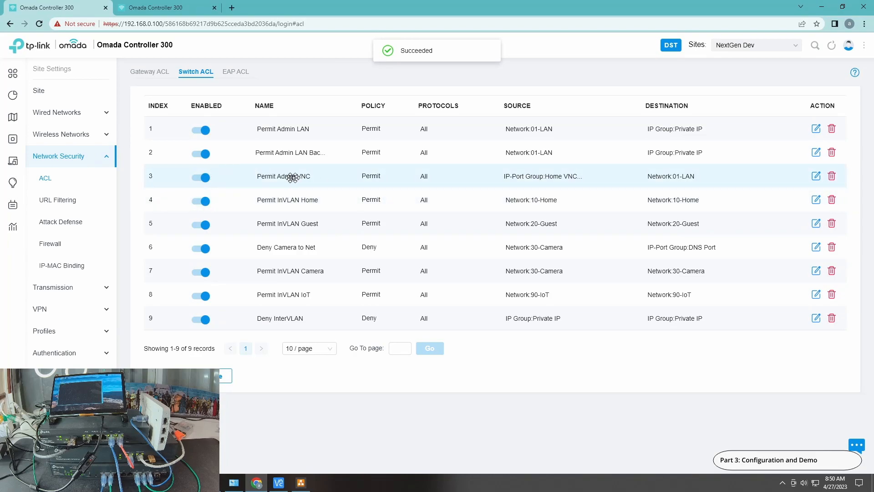
Review the Permit Admin VNC rule's source, destination and binding settings, and leave the rule without changes.
left_click(816, 177)
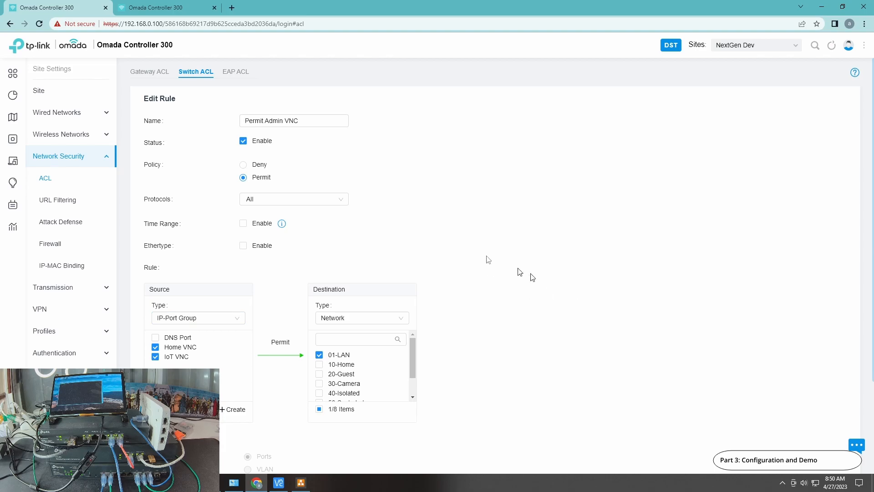
scroll(533, 318, "down", 3)
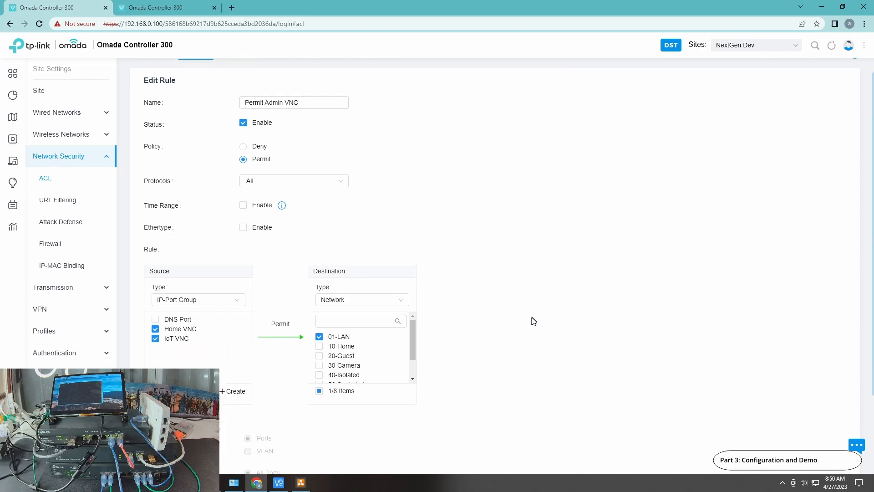
scroll(469, 166, "up", 3)
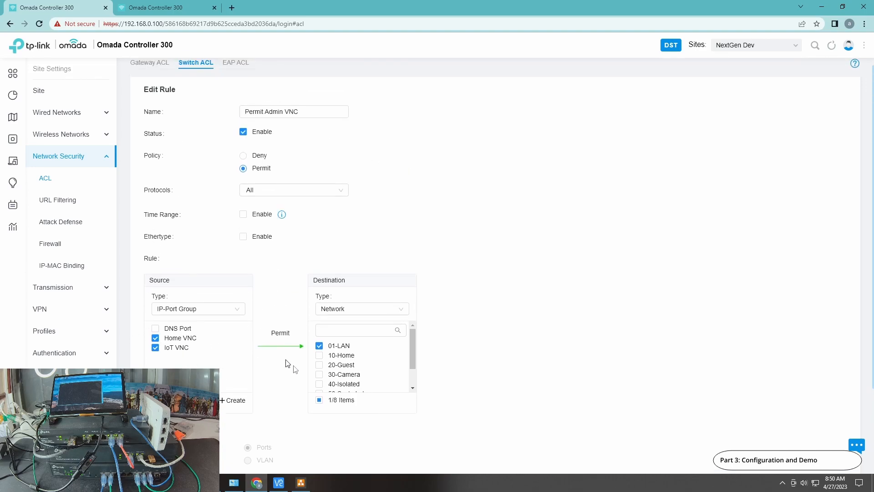
scroll(465, 368, "down", 3)
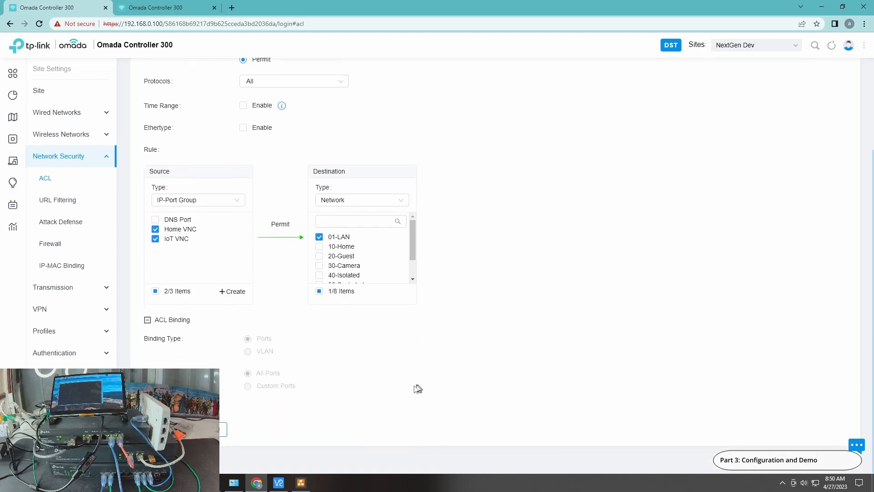
left_click(210, 429)
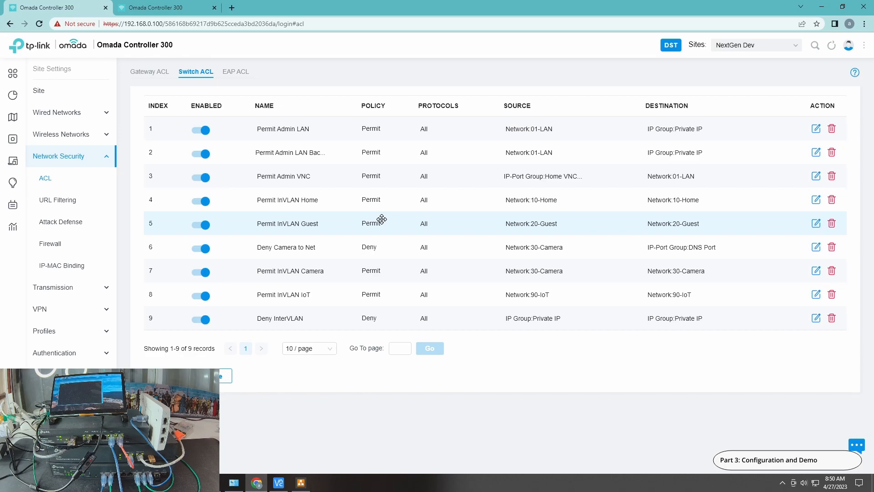
left_click(301, 482)
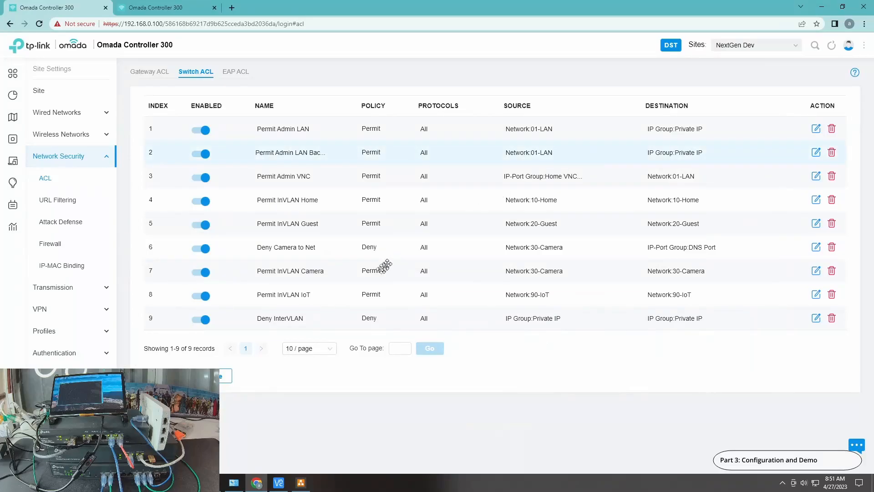
Start a new switch ACL rule named Permit Home to IoT with the Permit policy and all protocols.
left_click(224, 375)
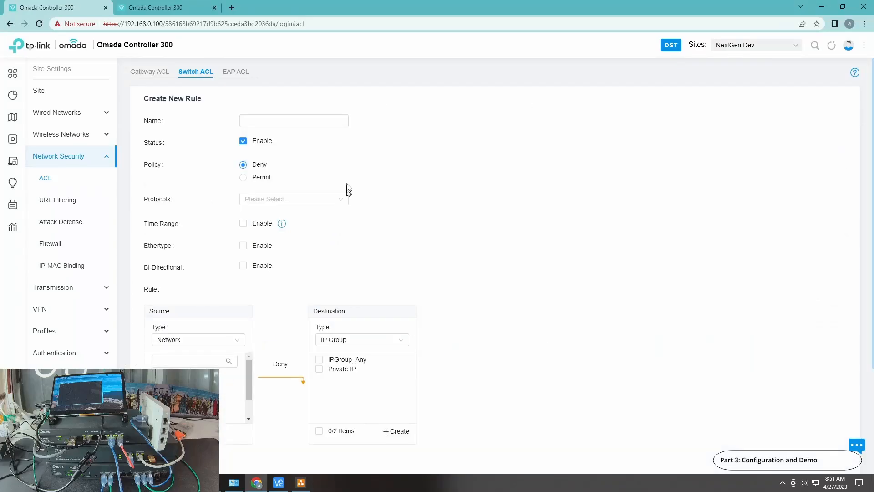
left_click(284, 127)
type("Permit Home to IoT")
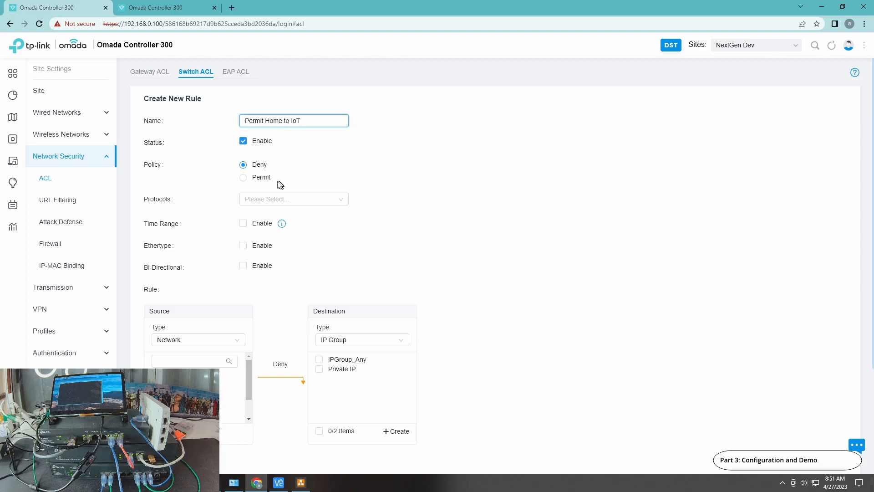
left_click(257, 179)
left_click(303, 206)
left_click(292, 136)
left_click(293, 200)
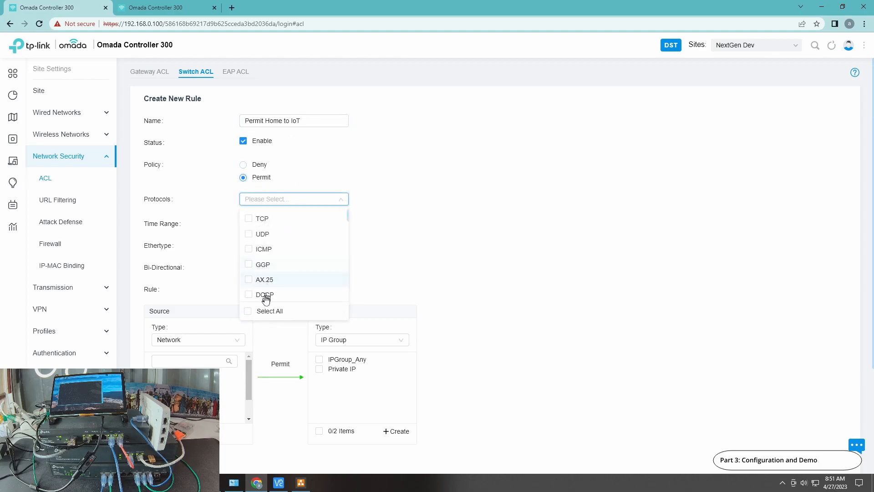
left_click(264, 311)
left_click(486, 197)
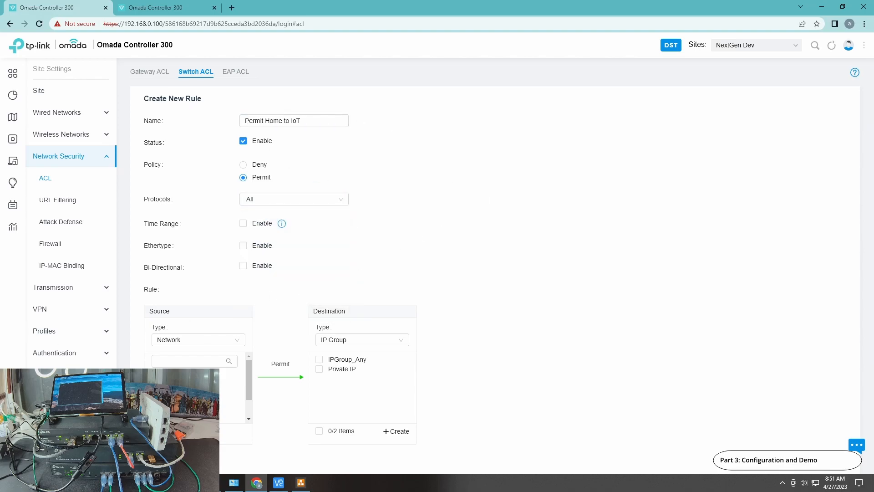
Set the rule's source network to 10-Home and destination network to 90-IoT, and create the rule.
scroll(473, 240, "down", 1)
scroll(473, 240, "down", 3)
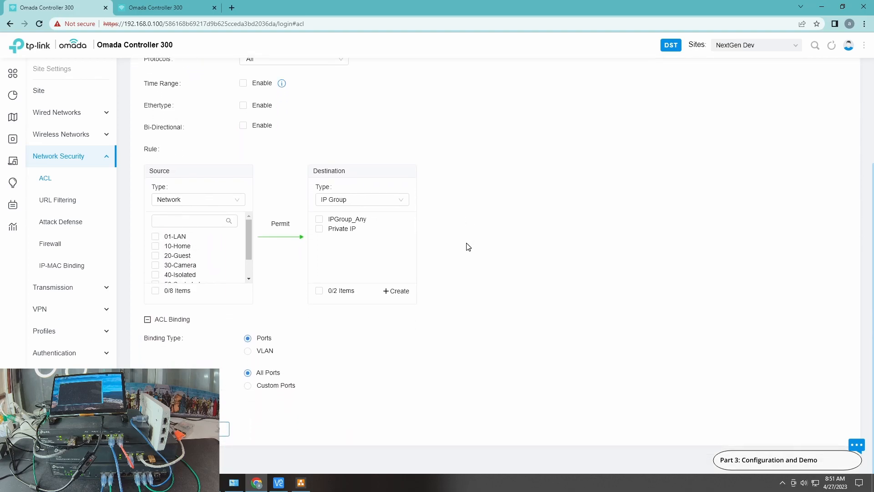
left_click(172, 250)
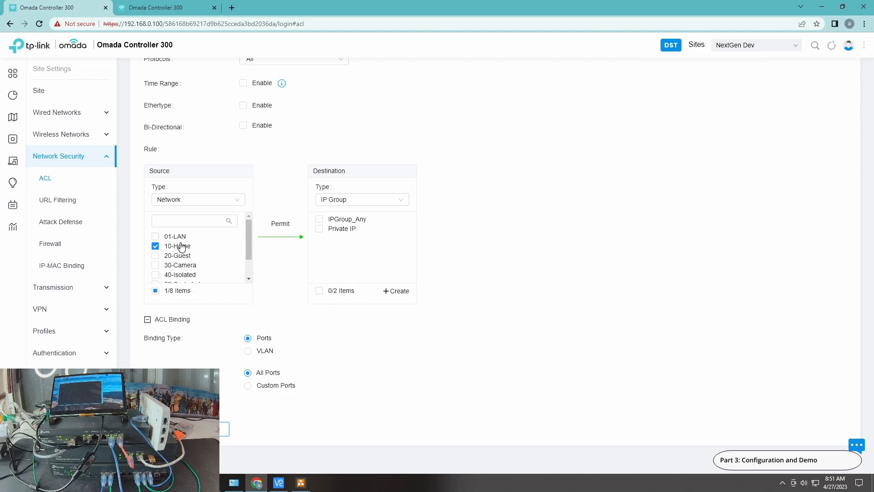
left_click(347, 203)
left_click(345, 220)
scroll(414, 240, "down", 2)
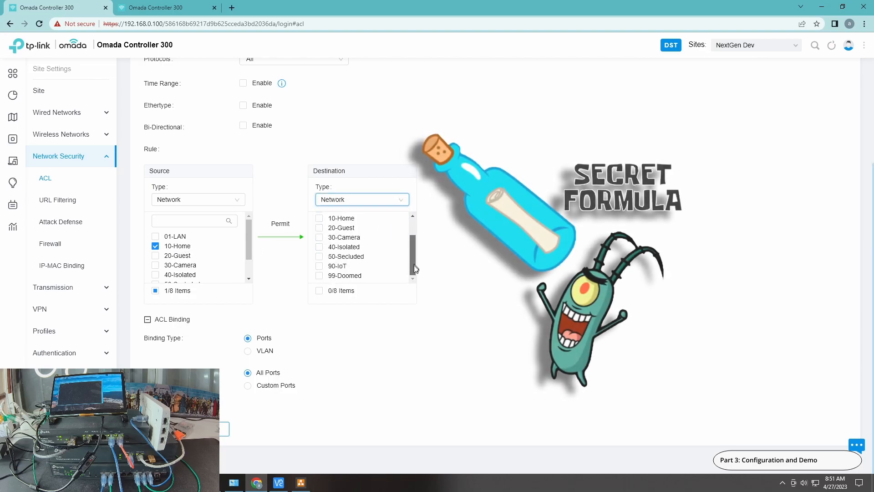
left_click(319, 266)
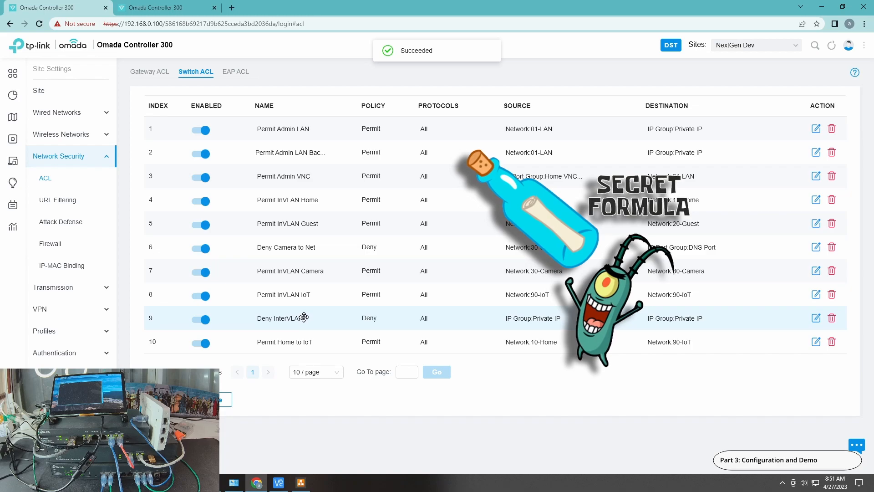
Move the Permit Home to IoT rule above Deny InterVLAN in the switch ACL list.
left_click_drag(302, 335, 298, 347)
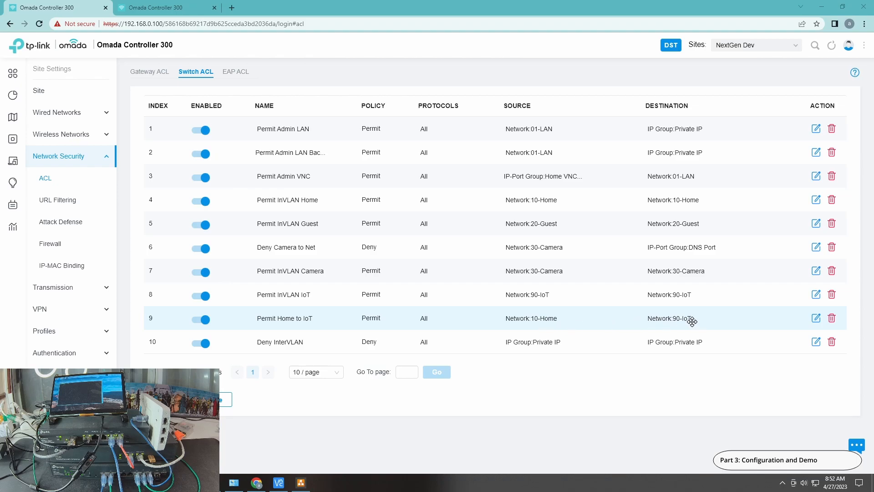
left_click_drag(691, 322, 414, 396)
Open VNC sessions to 192.168.90.100 and 192.168.10.100 and move their windows apart so both terminals are accessible.
left_click(283, 480)
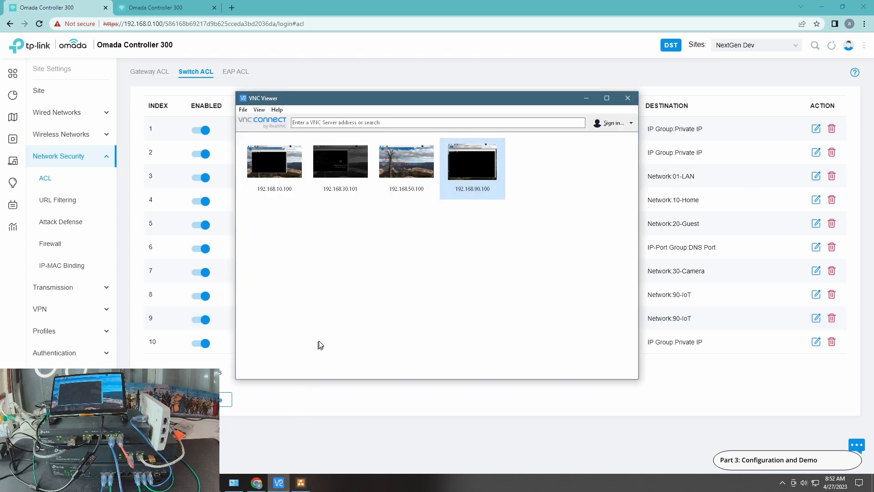
double_click(466, 170)
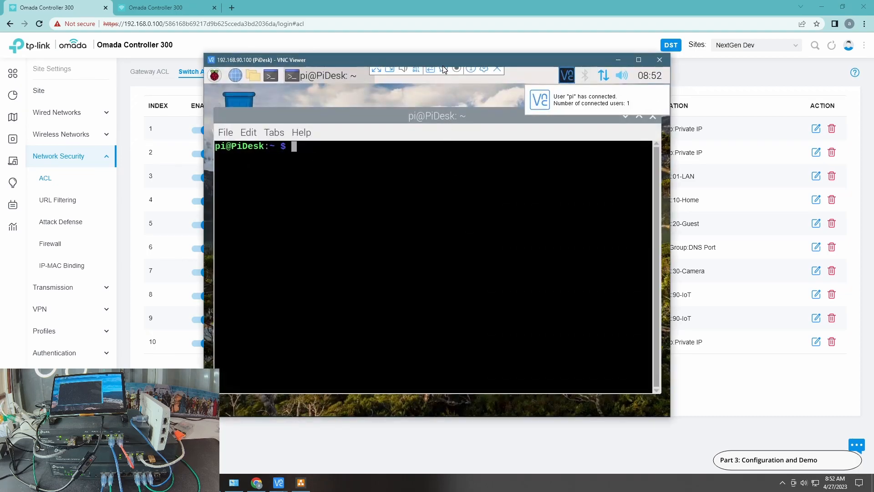
left_click_drag(442, 103, 641, 32)
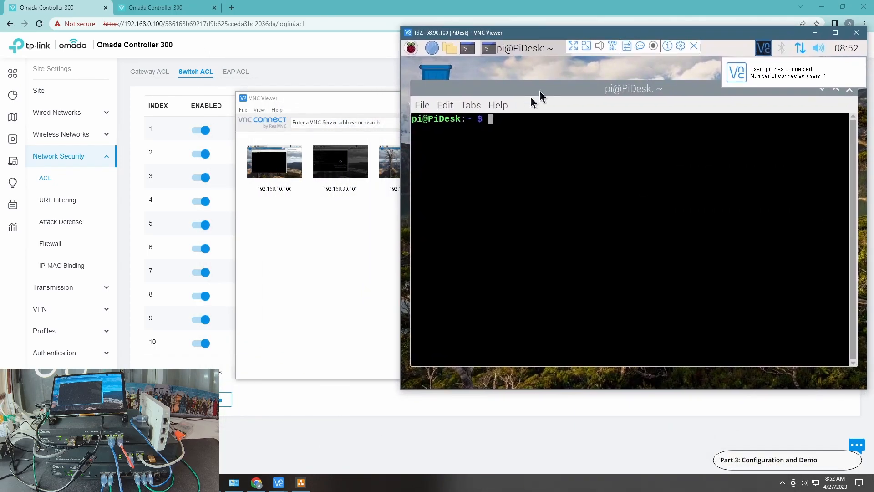
double_click(266, 170)
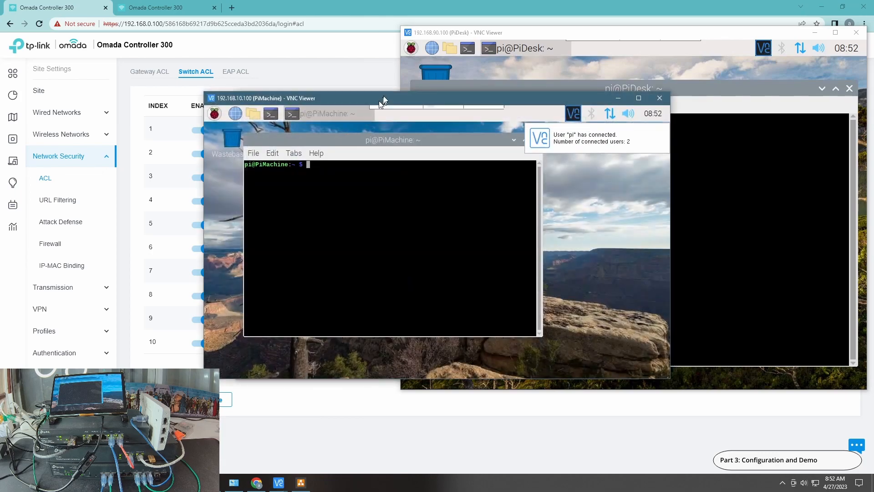
left_click_drag(381, 97, 189, 186)
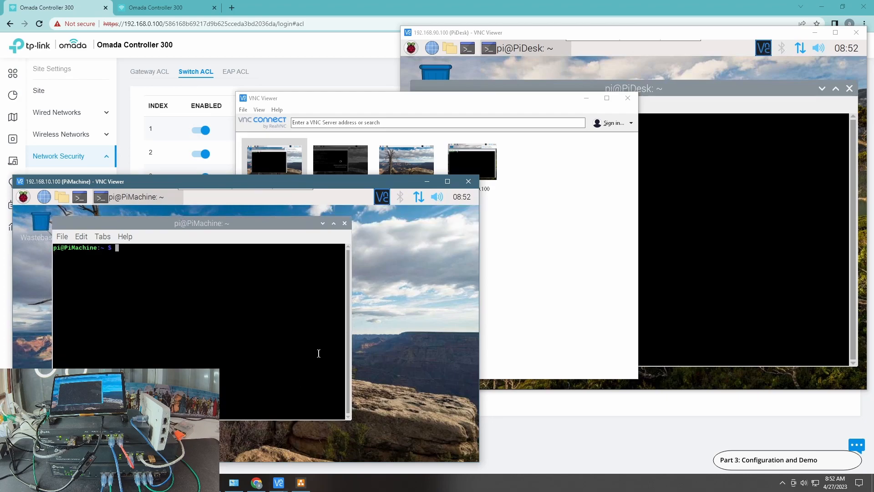
In the Omada device list, examine the port assignments of the SG-2210MP switch.
left_click(16, 139)
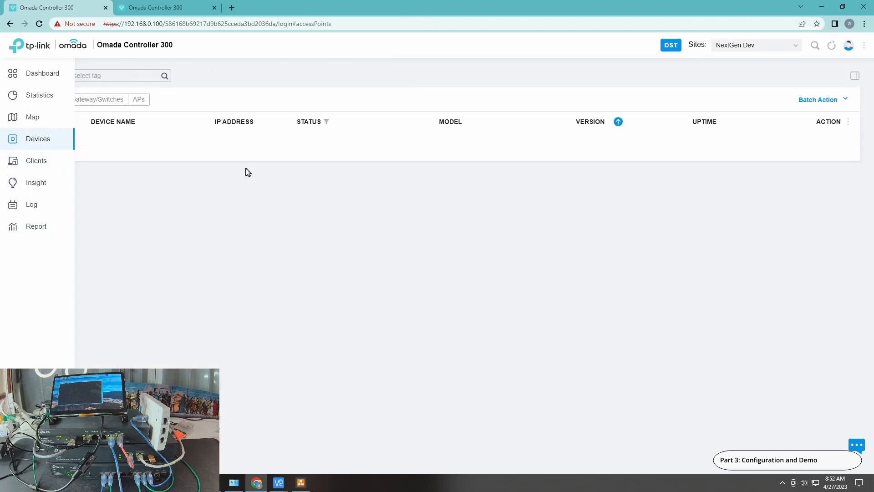
left_click(97, 191)
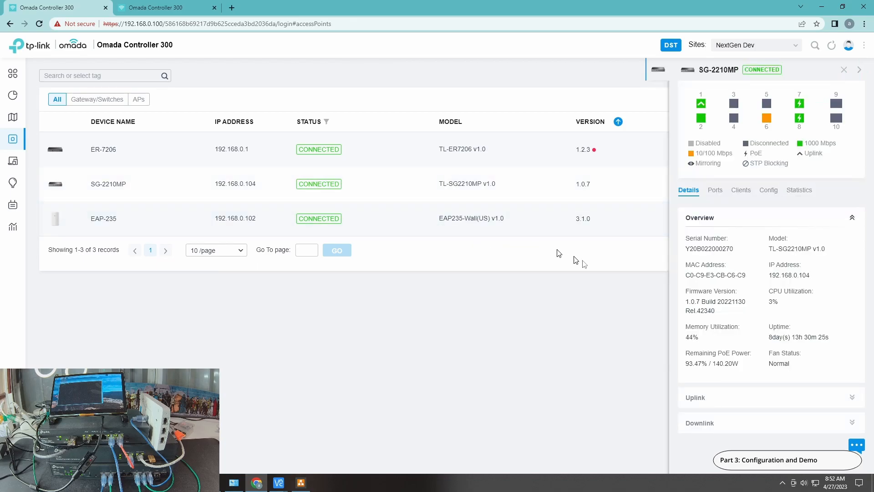
left_click(715, 190)
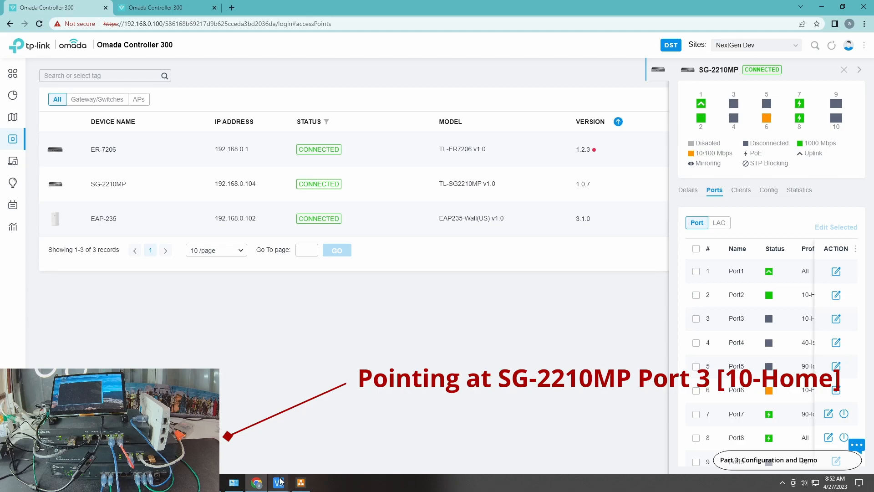
Switch to VNC Viewer and bring the 192.168.10.100 and 192.168.90.100 session windows to the front.
mouse_move(281, 481)
left_click(354, 444)
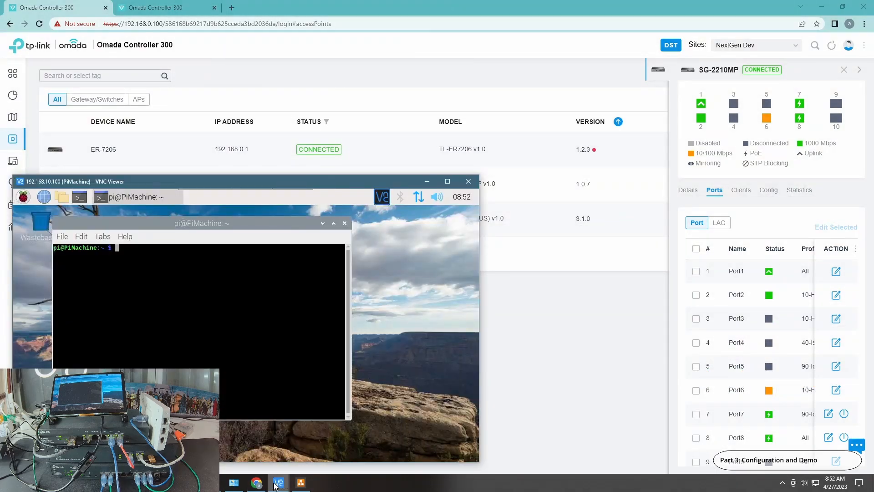
left_click(235, 445)
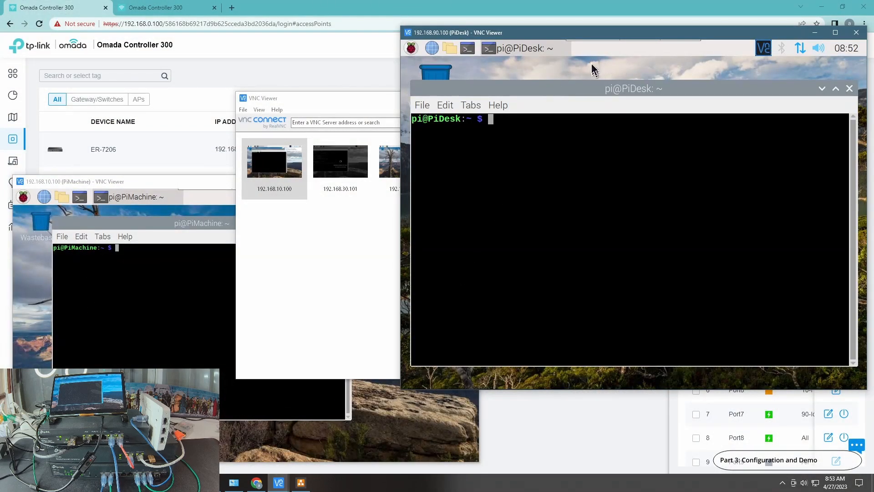
mouse_move(587, 46)
Bring up the Command Prompt windows running continuous pings to 192.168.10.100, 192.168.90.100 and google.com.
left_click(212, 482)
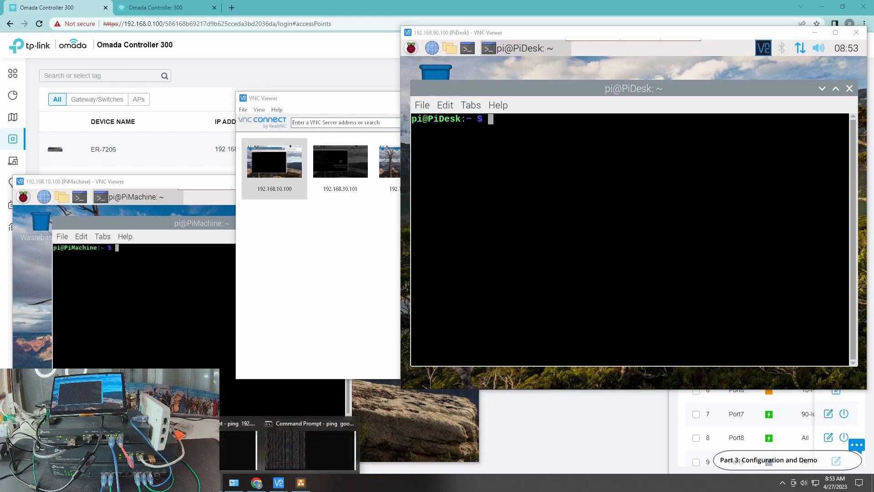
left_click(210, 448)
left_click(212, 483)
left_click(211, 449)
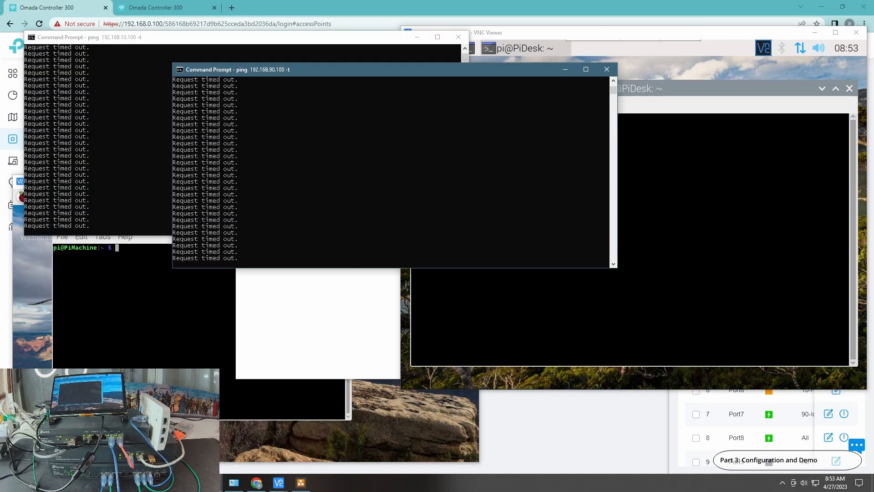
left_click(212, 482)
left_click(294, 464)
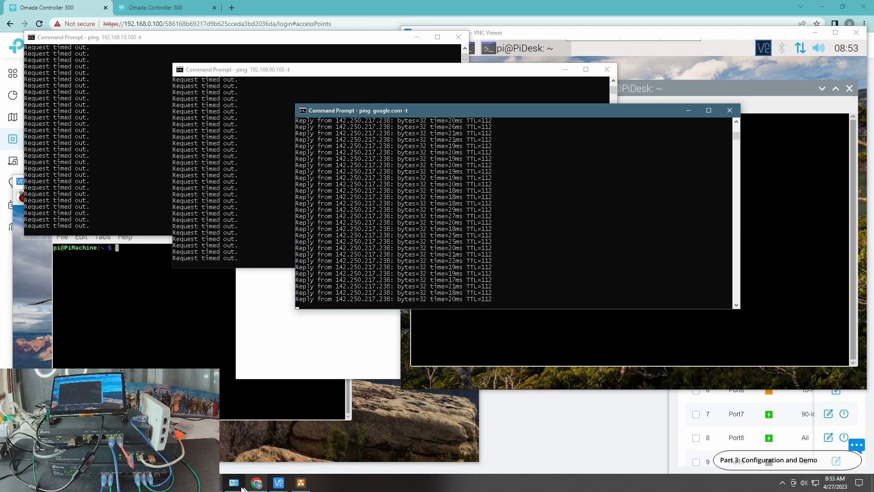
Open the Network Connections window and bring forward the VNC sessions to 192.168.10.100 and 192.168.90.100 to check access from the Home VLAN.
left_click(234, 483)
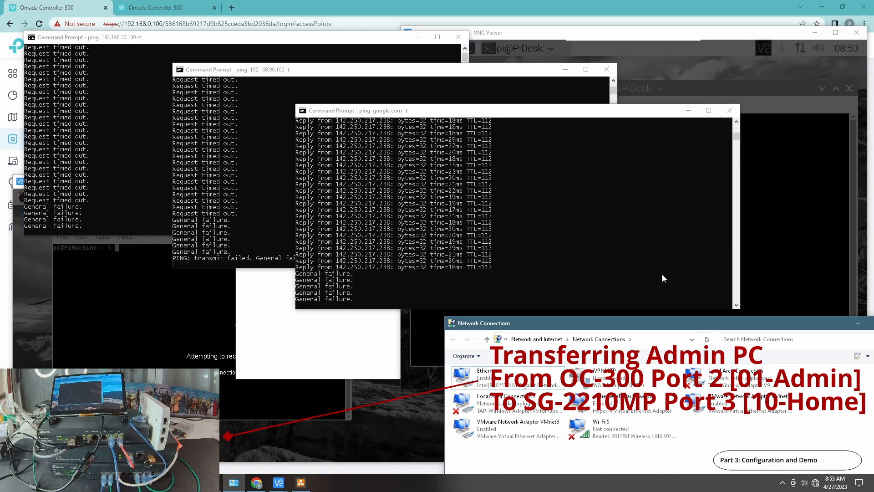
left_click(178, 335)
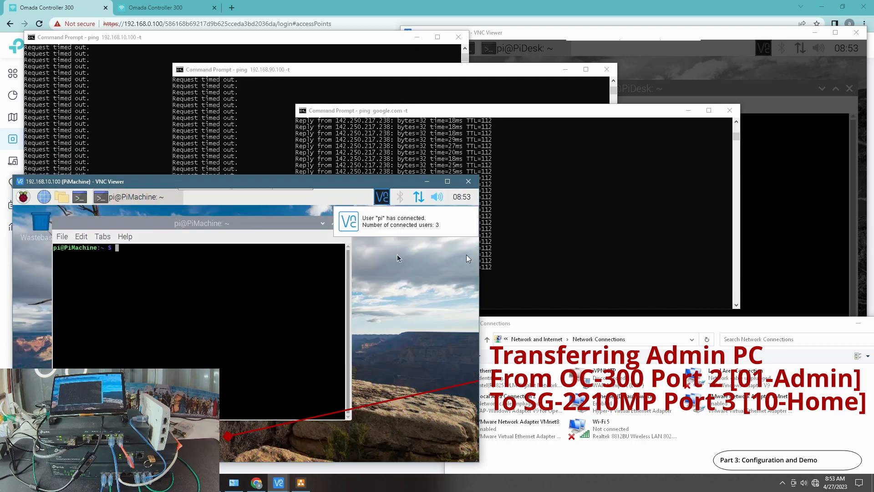
left_click(793, 175)
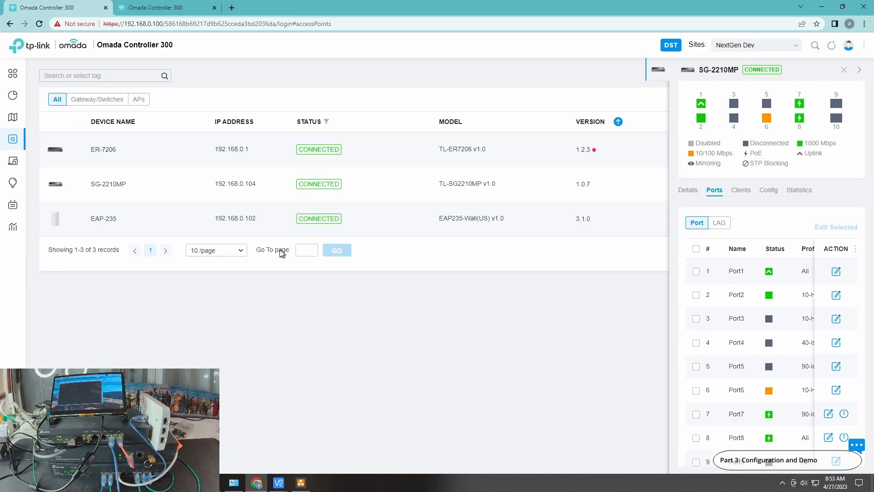
Switch to the cloud-hosted Omada Controller page and reload its Switch ACL list to review the current rules.
left_click(146, 8)
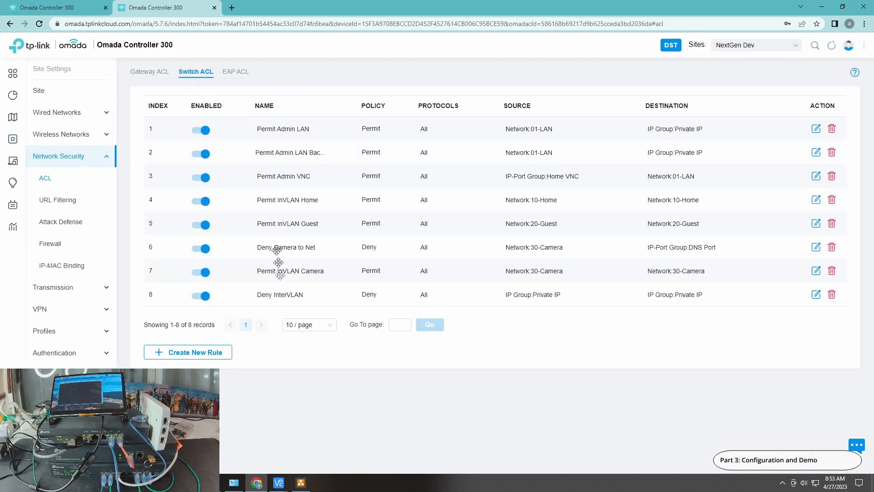
left_click(239, 73)
left_click(197, 72)
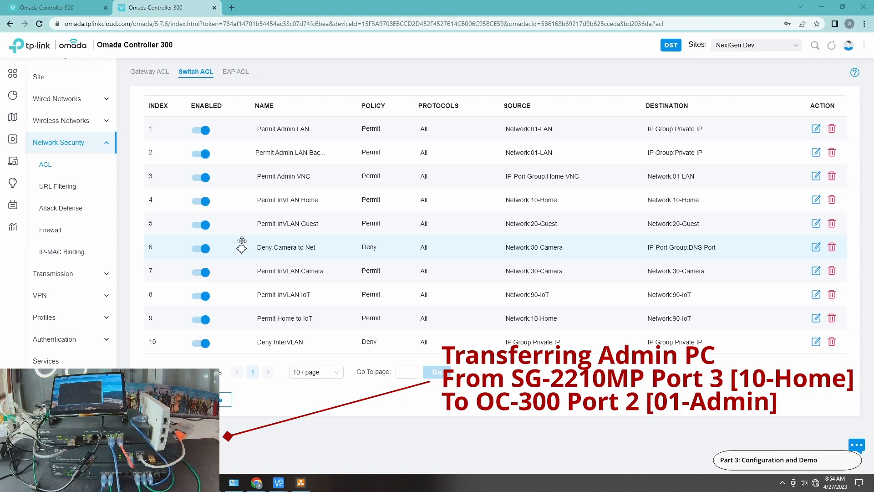
Return to the local Omada Controller, open its Switch ACL list, and close the SG-2210MP details.
left_click(40, 9)
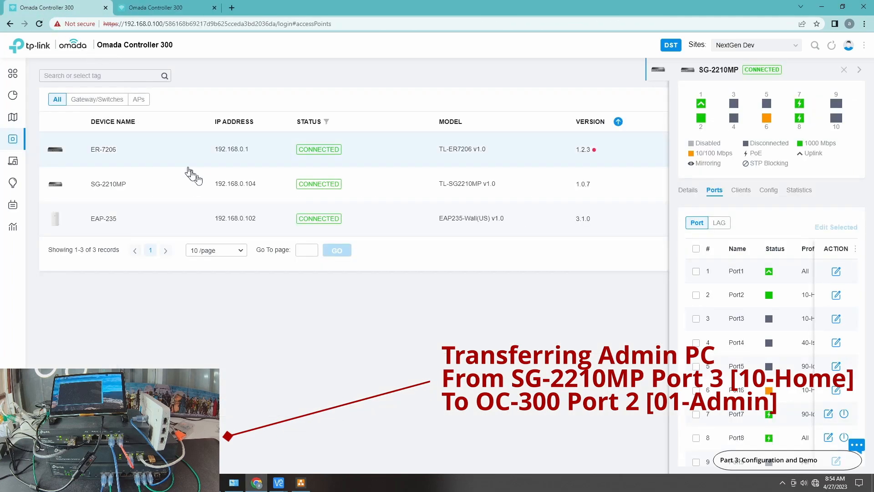
mouse_move(12, 455)
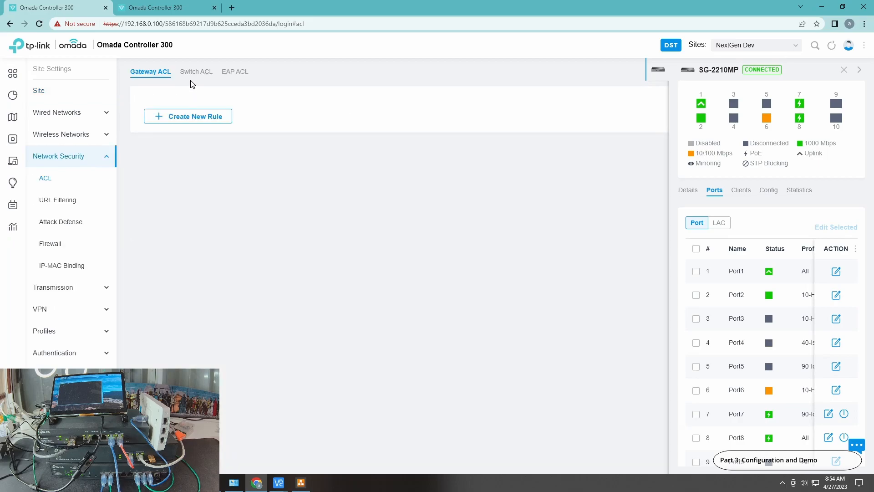
left_click(190, 74)
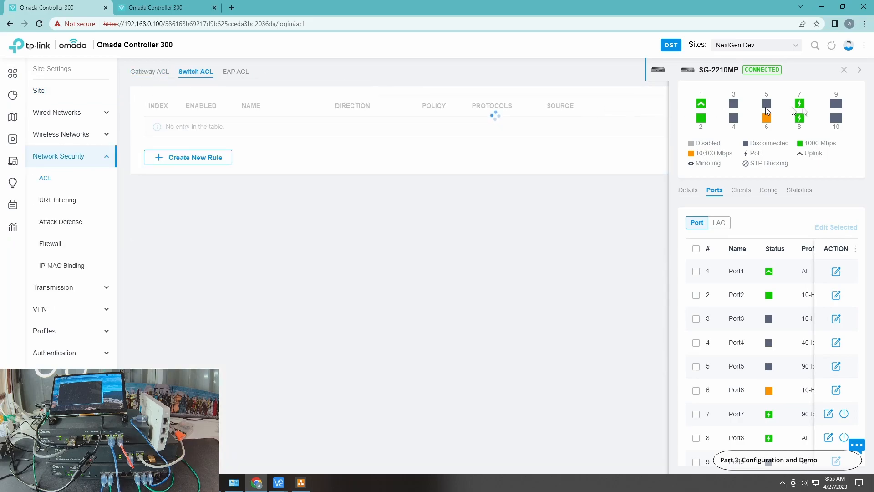
left_click(844, 70)
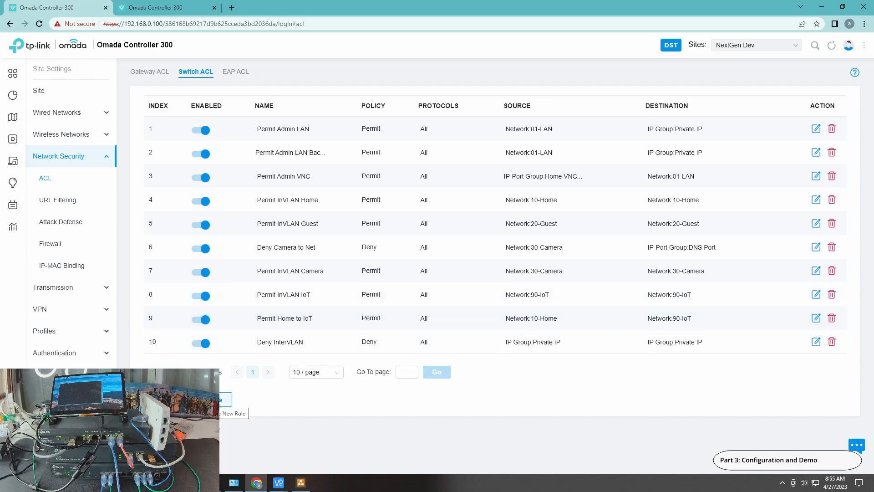
Start a new switch ACL rule named "Permit IoT Ports to Home" with the Permit policy and all protocols.
left_click(226, 401)
left_click(280, 123)
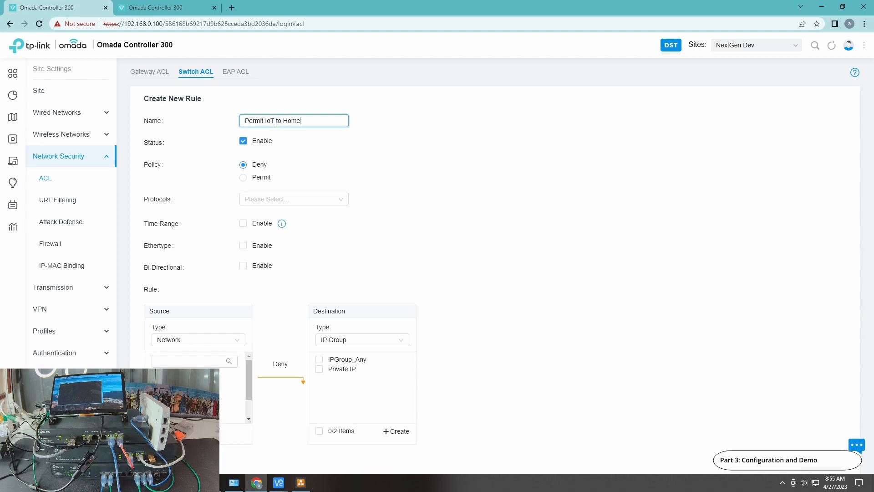
left_click(251, 180)
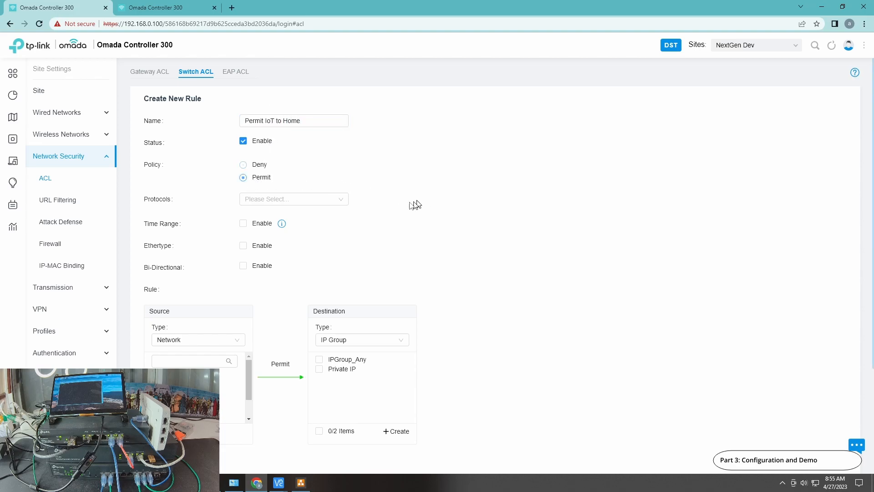
left_click(279, 121)
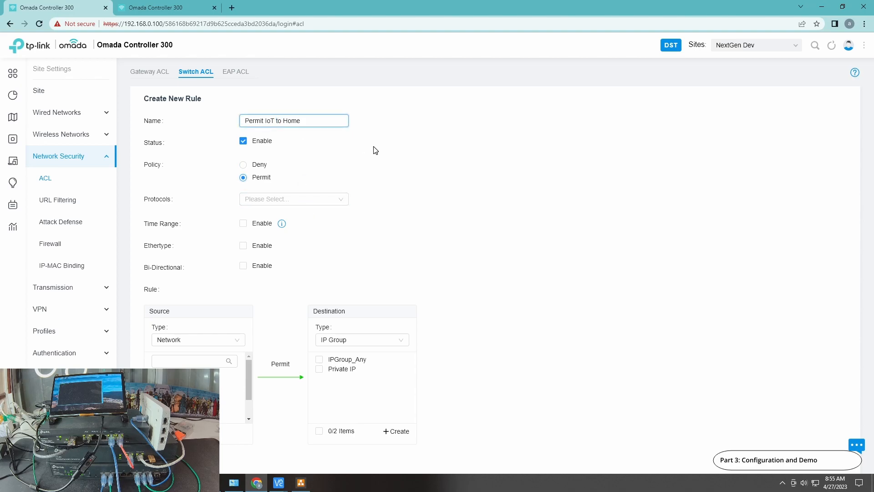
type("Ports")
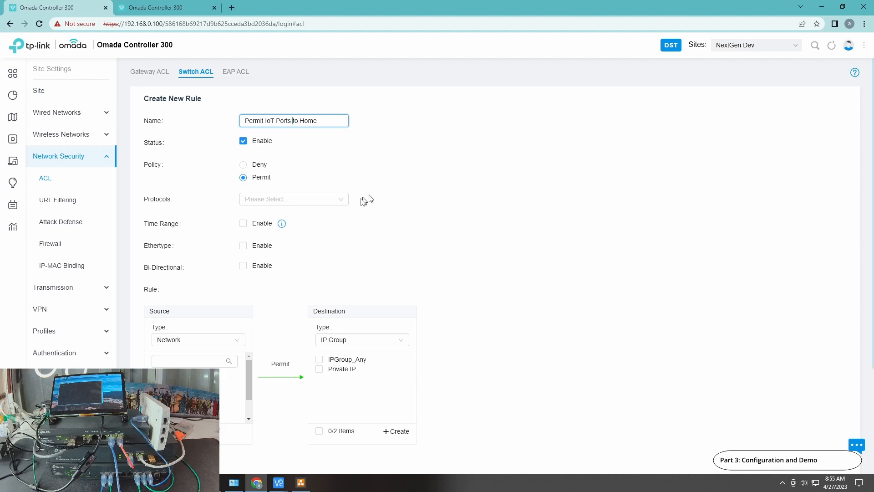
left_click(313, 206)
left_click(267, 312)
left_click(296, 113)
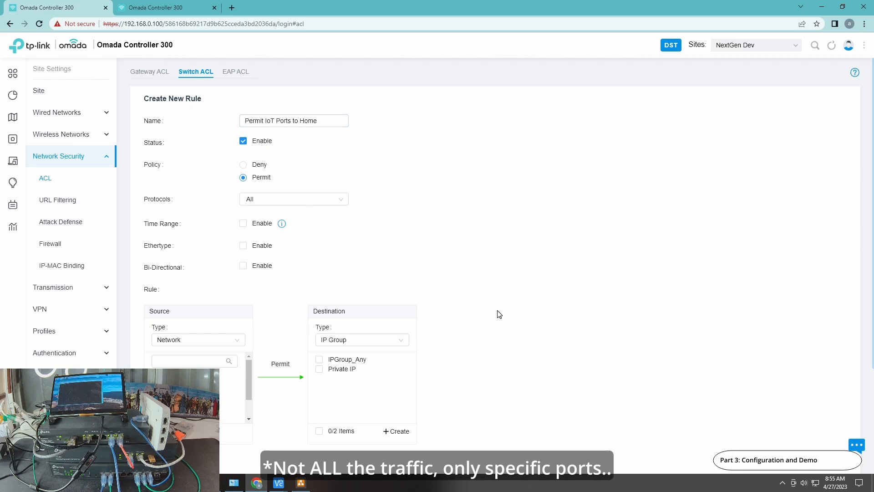
Set the rule's source to the IoT VNC IP-Port Group and its destination to the 10-Home network, and create it.
scroll(303, 335, "down", 3)
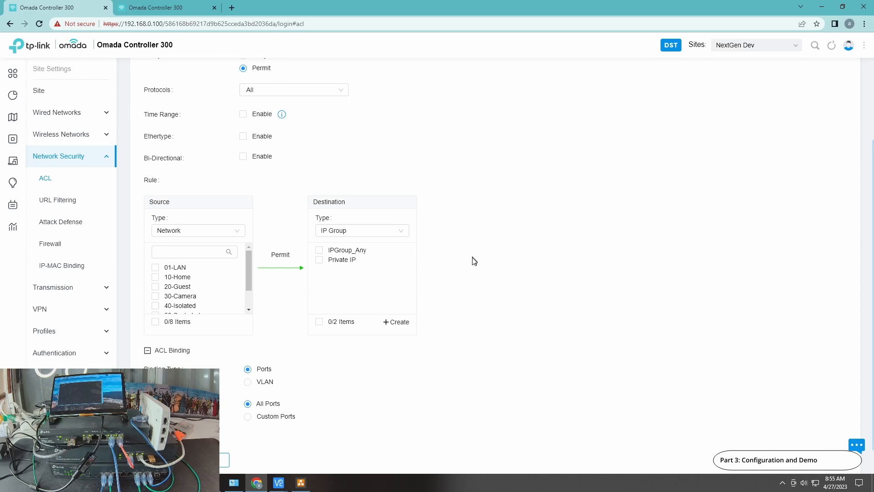
scroll(492, 273, "down", 1)
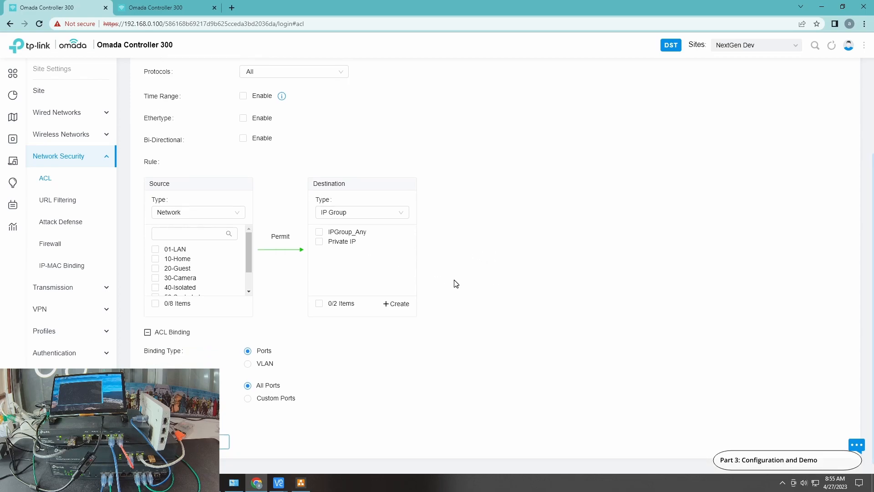
left_click(371, 221)
left_click(343, 230)
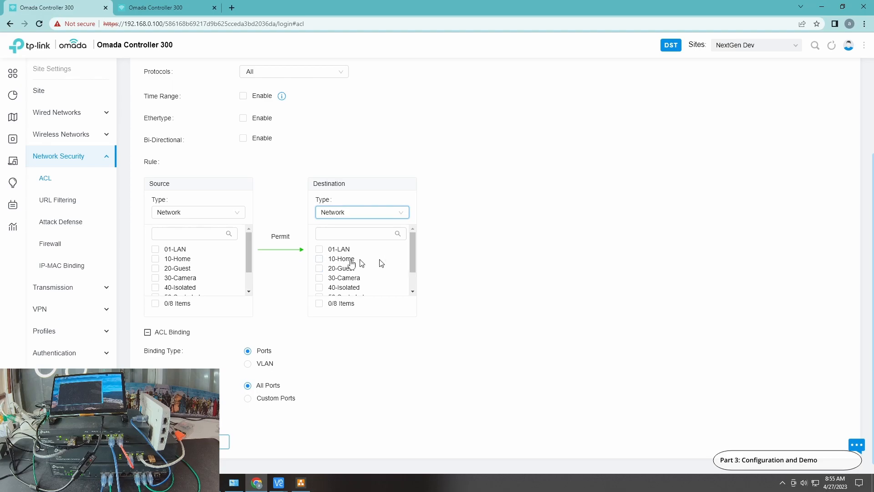
left_click(319, 259)
left_click(191, 212)
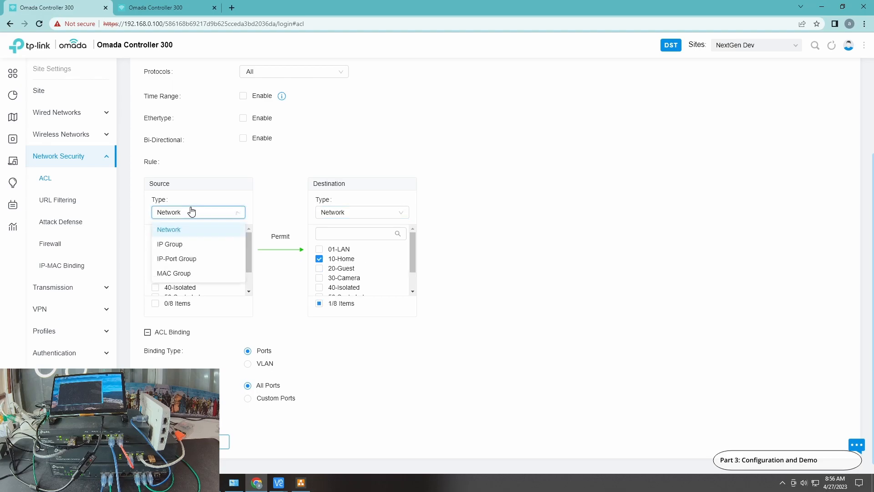
left_click(181, 264)
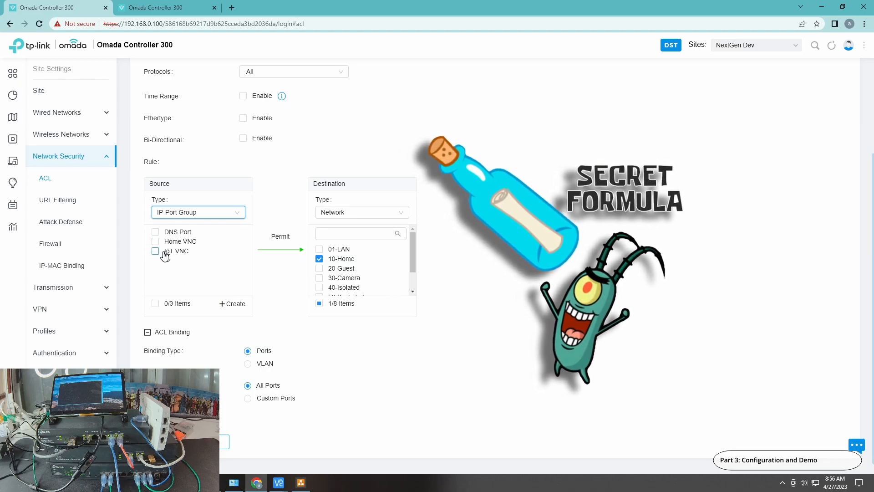
left_click(156, 253)
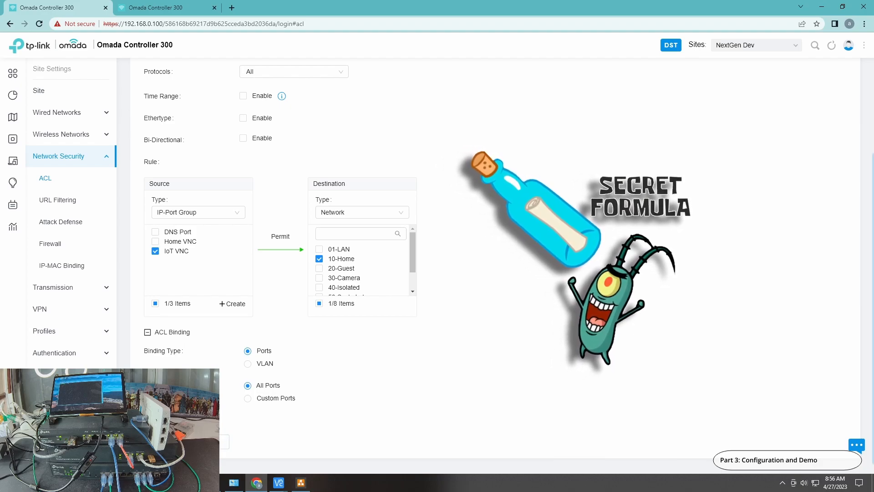
left_click(163, 441)
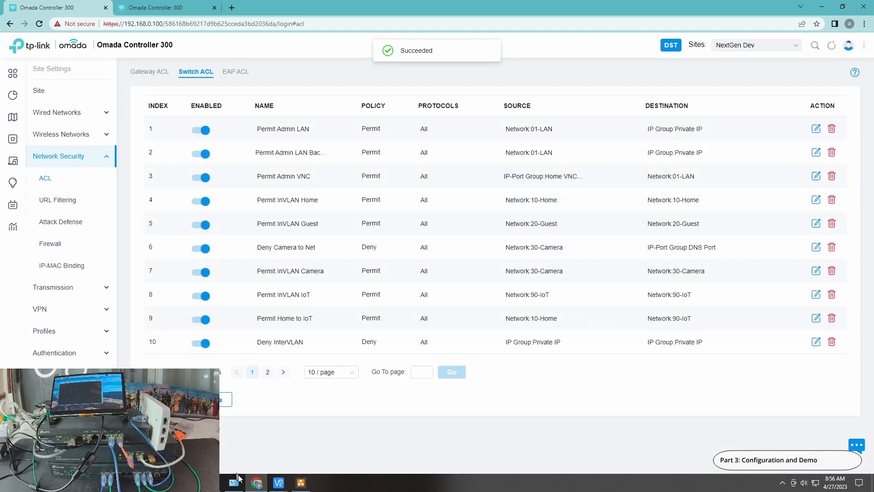
Switch to VNC Viewer and bring the 192.168.90.100 and 192.168.10.100 sessions to the front.
left_click(278, 484)
mouse_move(276, 487)
left_click(369, 447)
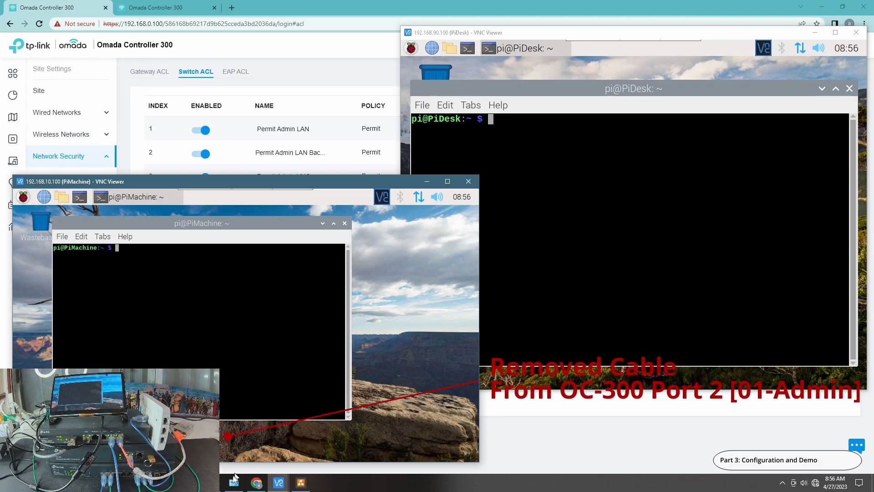
Bring up the three Command Prompt windows pinging 192.168.10.100, 192.168.90.100 and google.com.
left_click(220, 485)
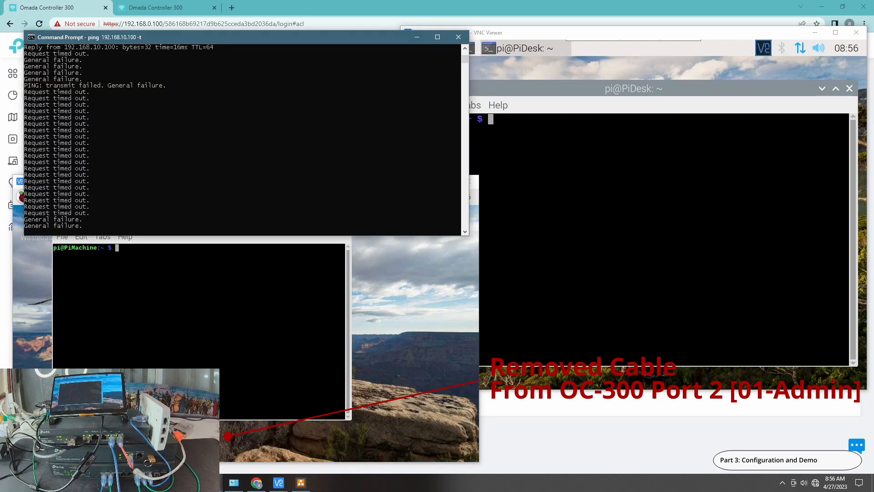
left_click(236, 461)
left_click(219, 483)
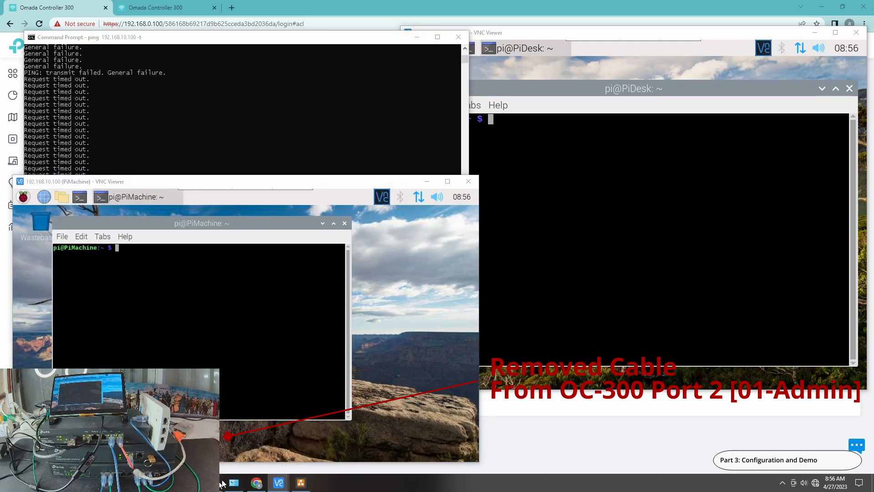
left_click(232, 453)
left_click(217, 483)
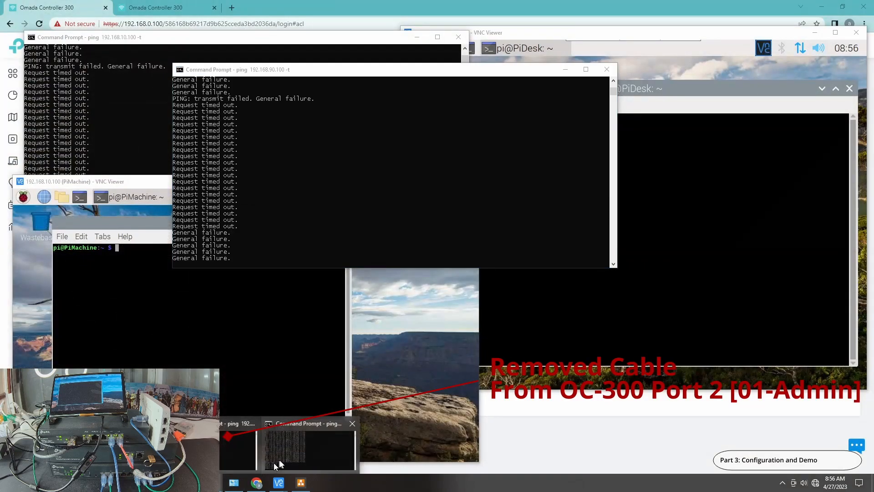
left_click(287, 451)
Bring up Network Connections and check whether the 192.168.10.100 and 192.168.90.100 VNC sessions reconnect.
left_click(234, 483)
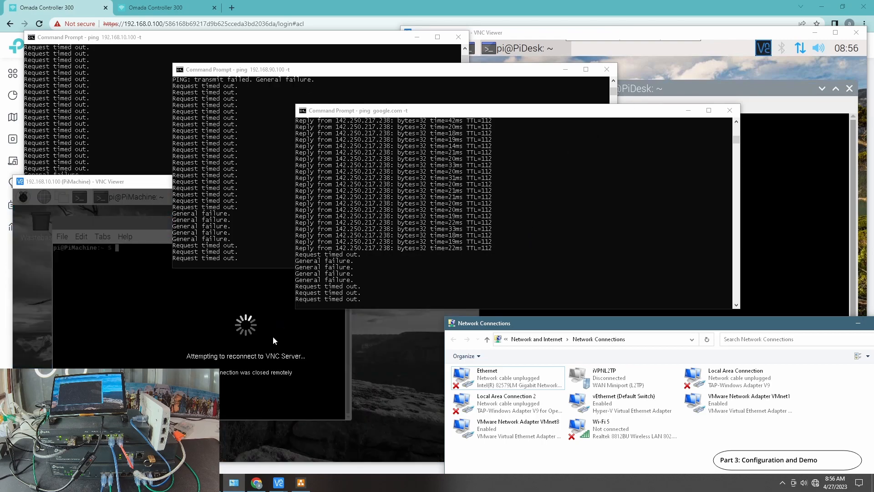
left_click(269, 346)
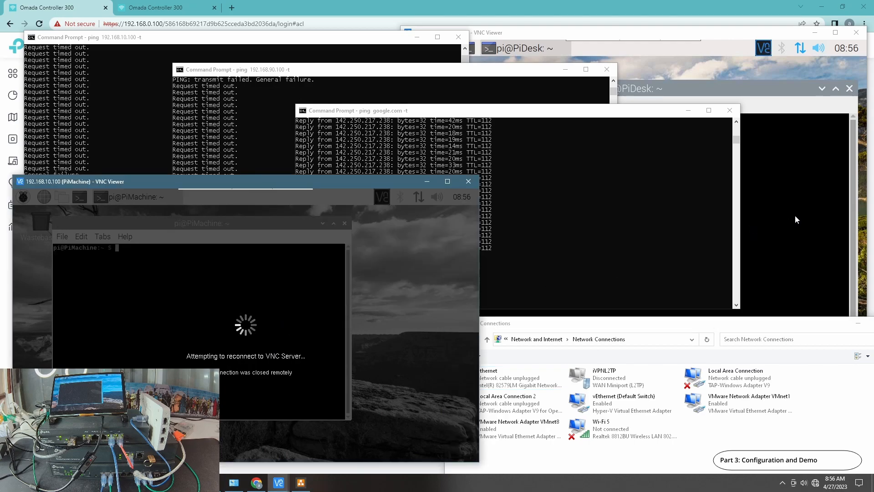
left_click(796, 218)
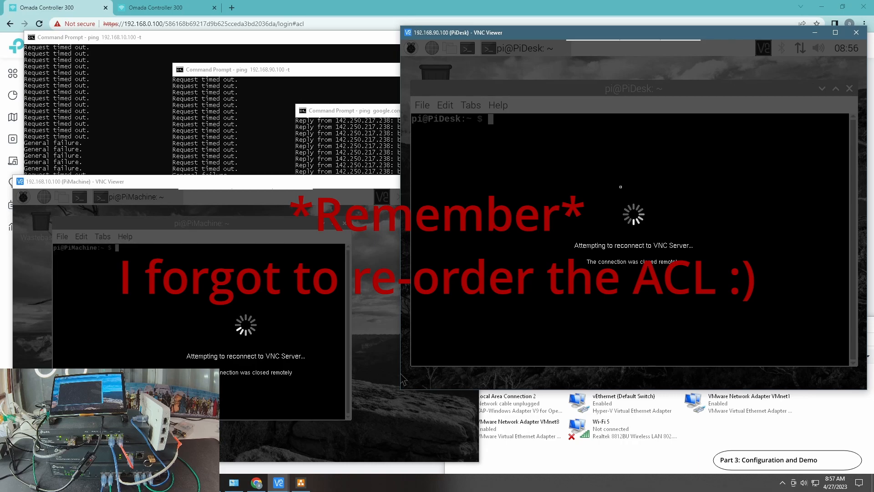
View the Ethernet adapter's connection details to check its assigned IPv4 address, and close its status dialogs.
left_click(701, 457)
left_click(484, 372)
double_click(486, 371)
left_click(385, 235)
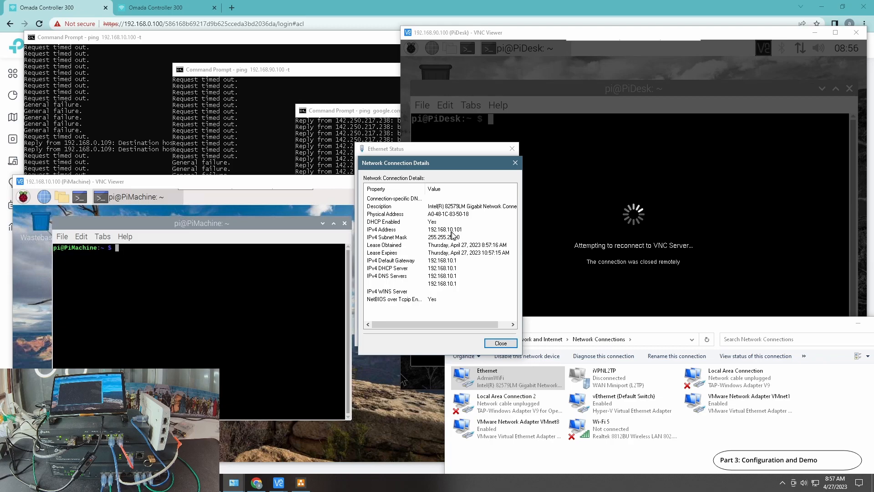
left_click(501, 343)
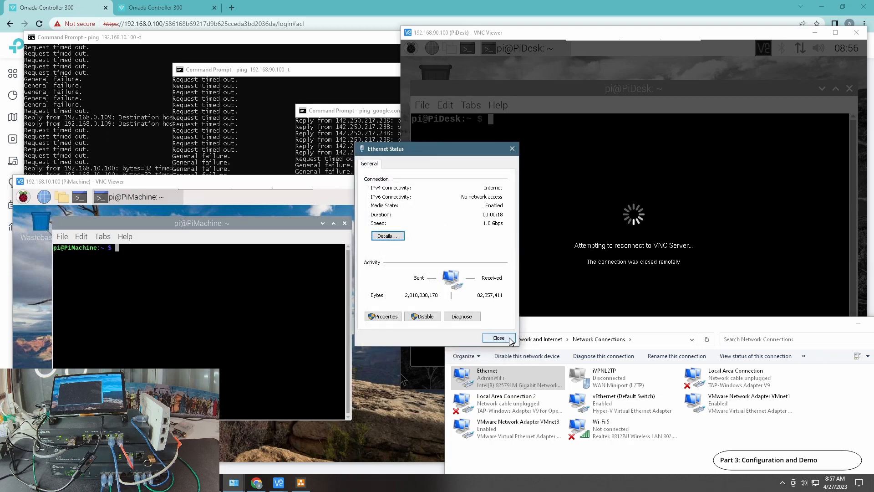
left_click(510, 338)
Close the VNC sessions to 192.168.90.100 and 192.168.10.100.
left_click(569, 222)
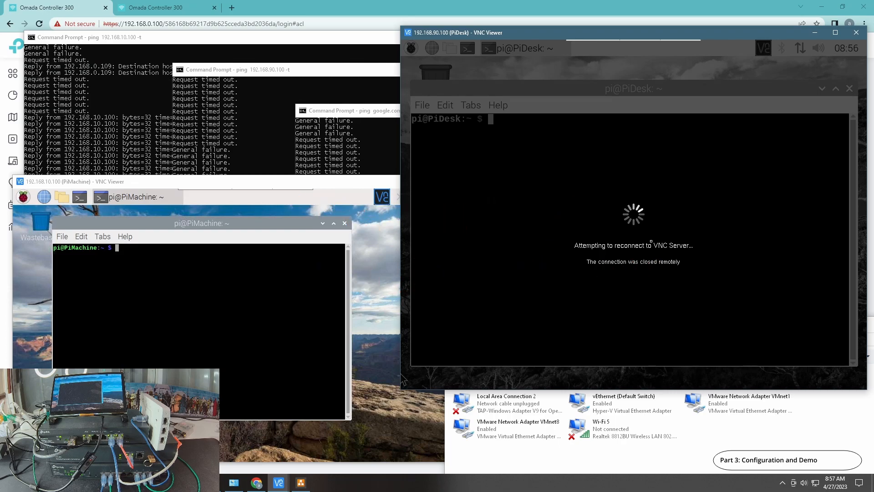
left_click(856, 32)
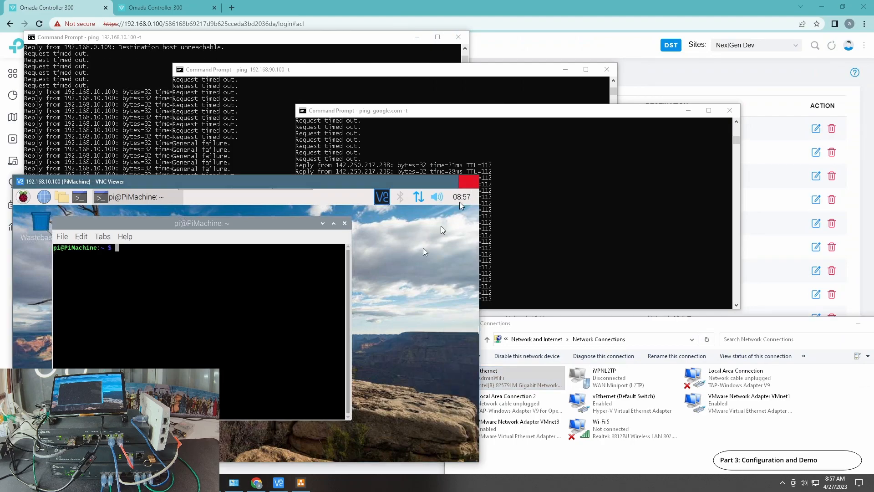
left_click(468, 181)
Try to open a new VNC session to 192.168.90.100, stop the attempt, and return to the Switch ACL list.
left_click(279, 482)
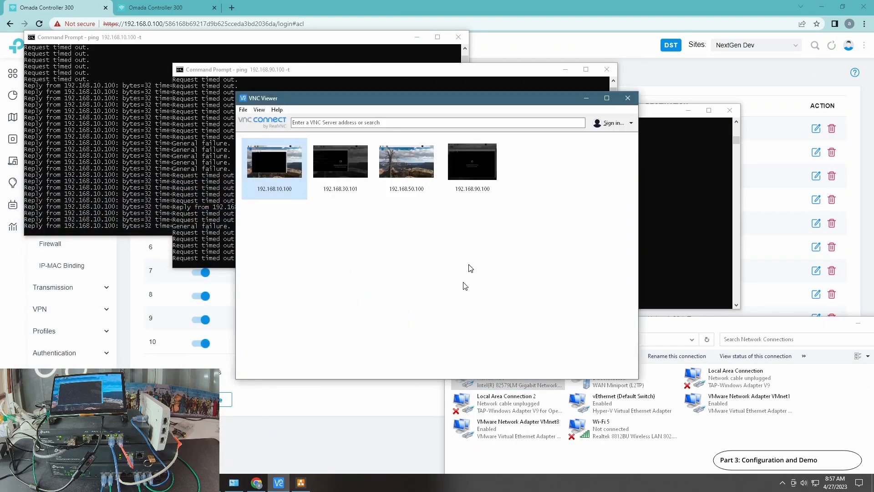
double_click(486, 181)
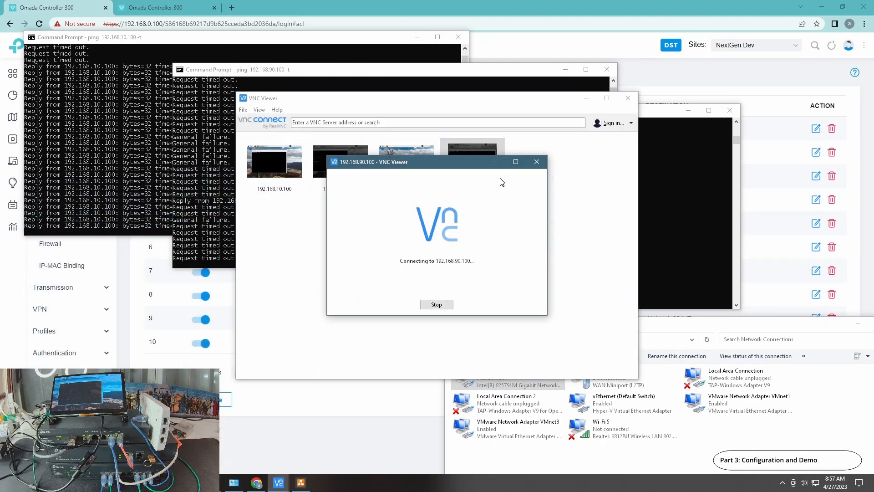
left_click(437, 304)
left_click(366, 434)
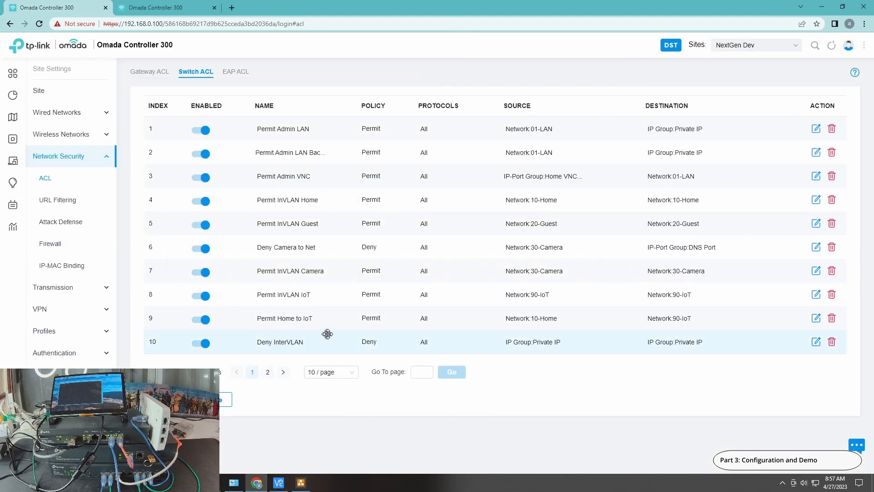
Show 20 rules per page in the Switch ACL list and move Permit IoT Ports to Home above Deny InterVLAN in the cloud controller.
left_click(324, 373)
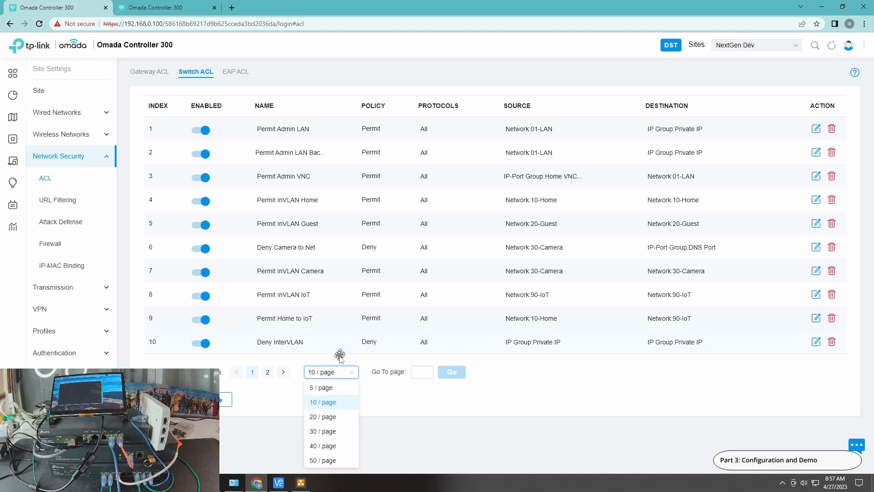
left_click(331, 415)
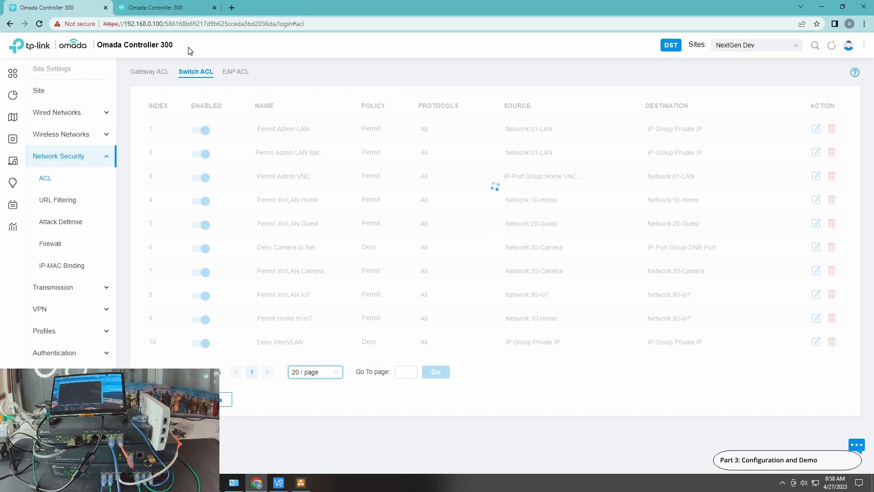
left_click(165, 10)
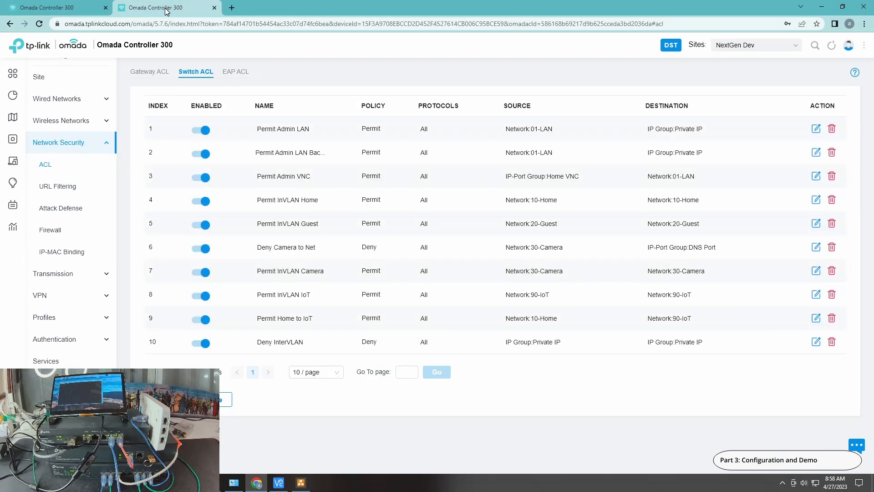
left_click(237, 74)
left_click(205, 74)
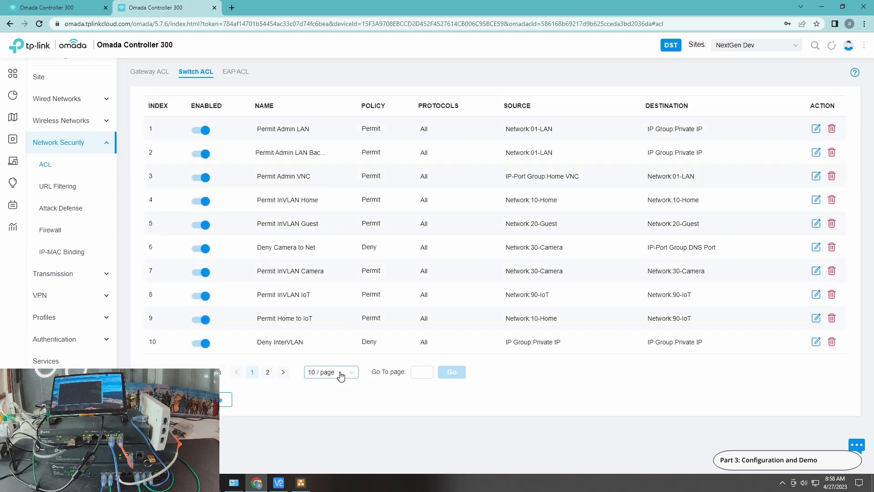
left_click(341, 375)
left_click(326, 415)
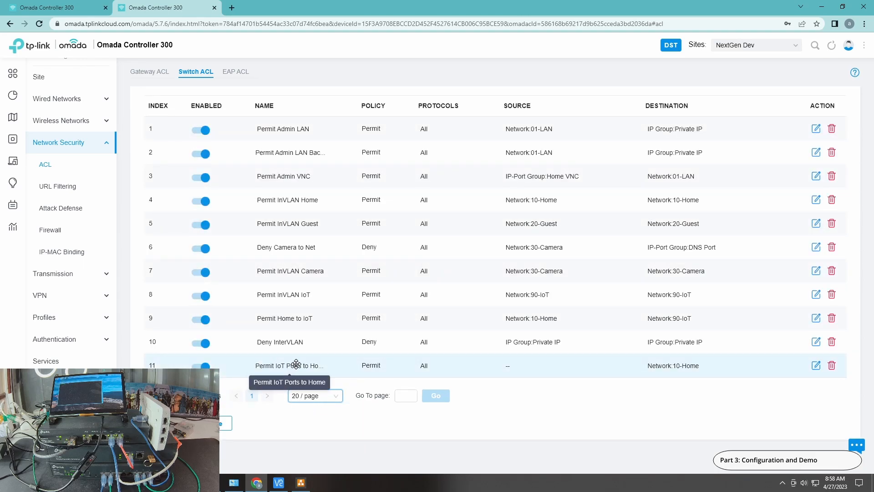
left_click_drag(290, 348, 289, 362)
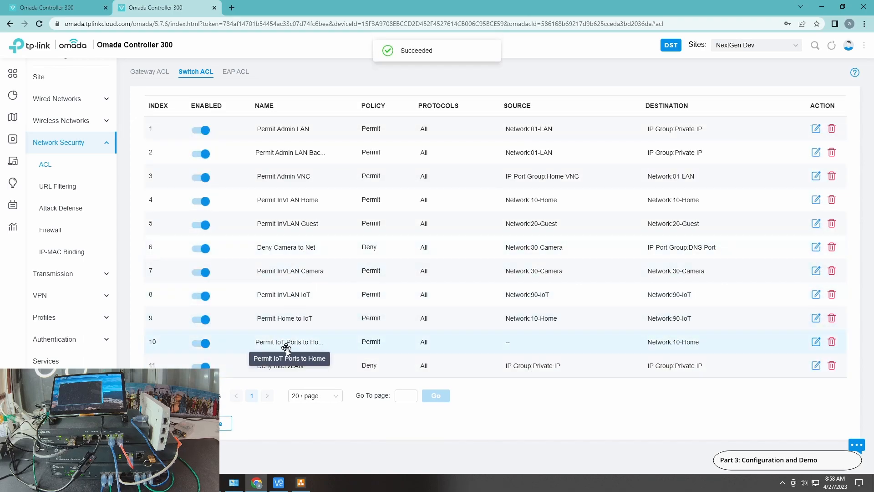
Open VNC sessions to 192.168.90.100 and 192.168.10.100 and arrange their windows side by side.
mouse_move(280, 481)
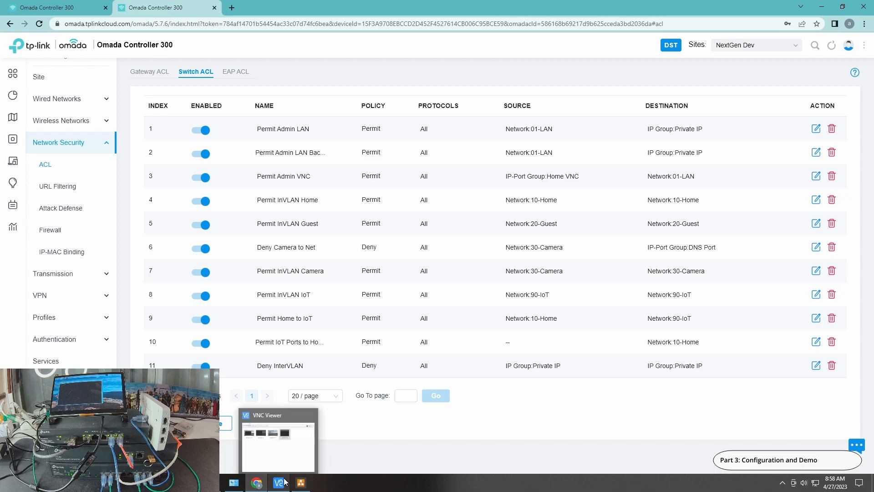
left_click(281, 449)
double_click(473, 168)
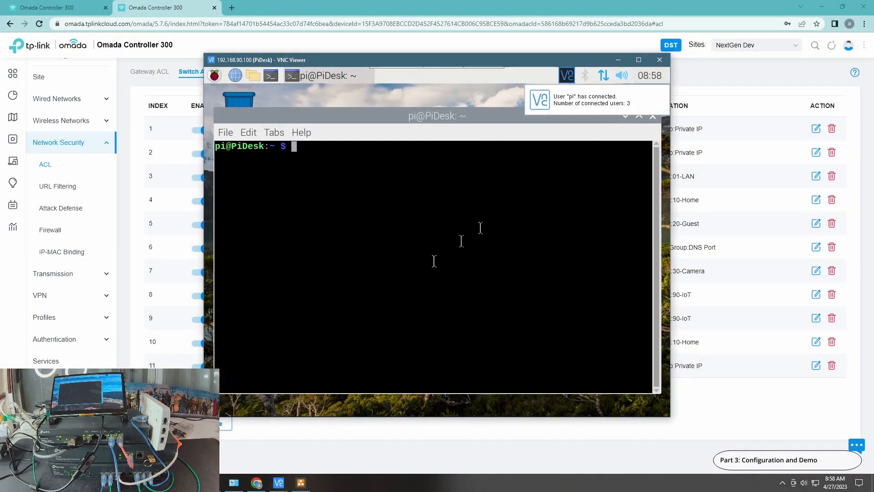
left_click(278, 483)
left_click(233, 456)
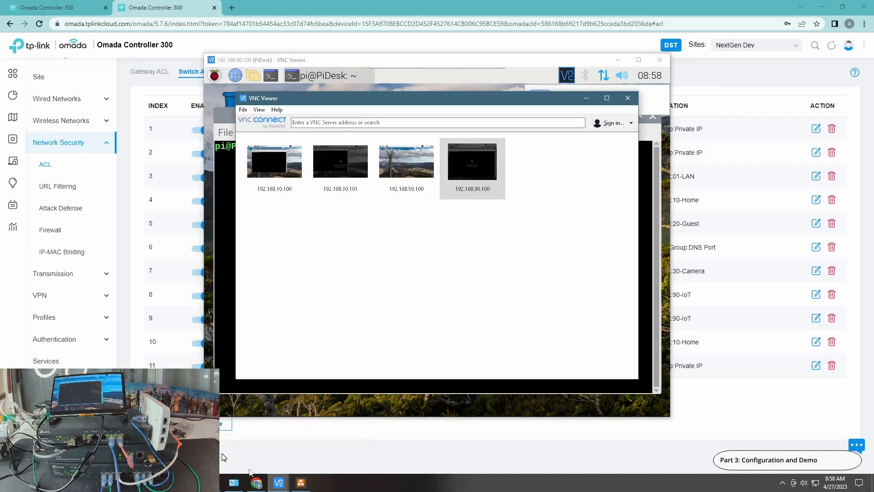
double_click(261, 170)
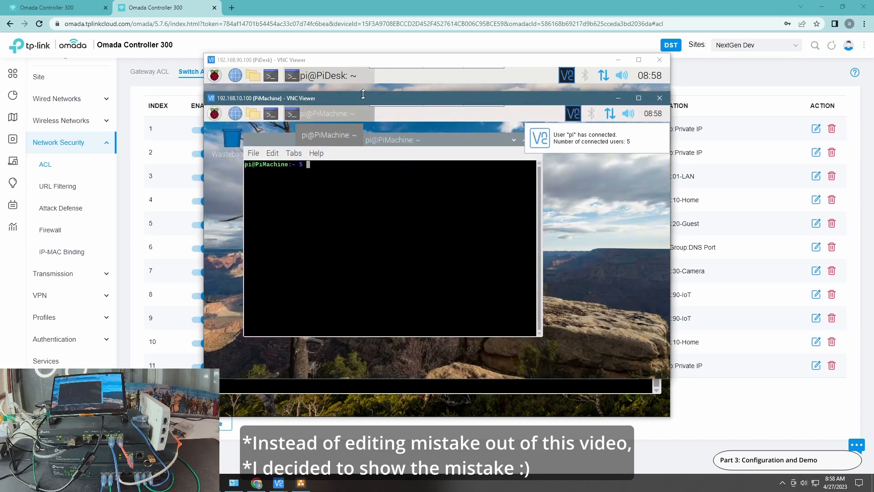
left_click_drag(372, 98, 242, 140)
mouse_move(381, 62)
left_click_drag(382, 62, 568, 59)
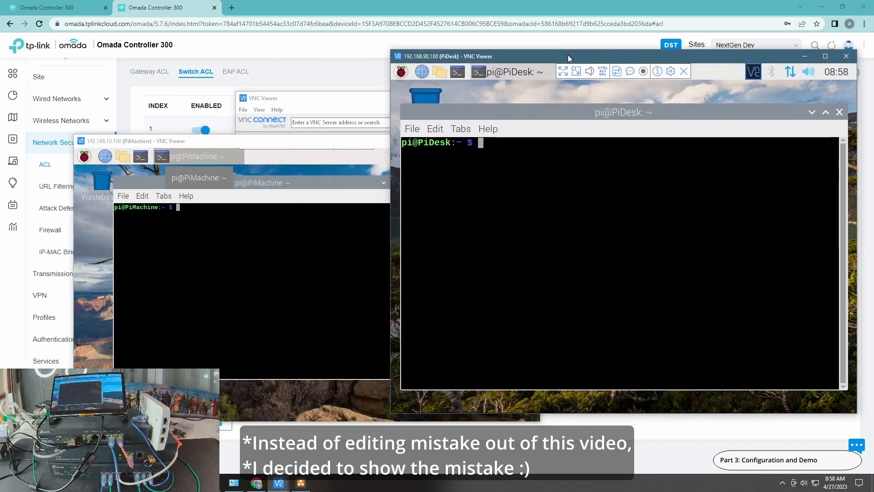
Bring up Network Connections and view the Ethernet adapter's connection details.
left_click(235, 483)
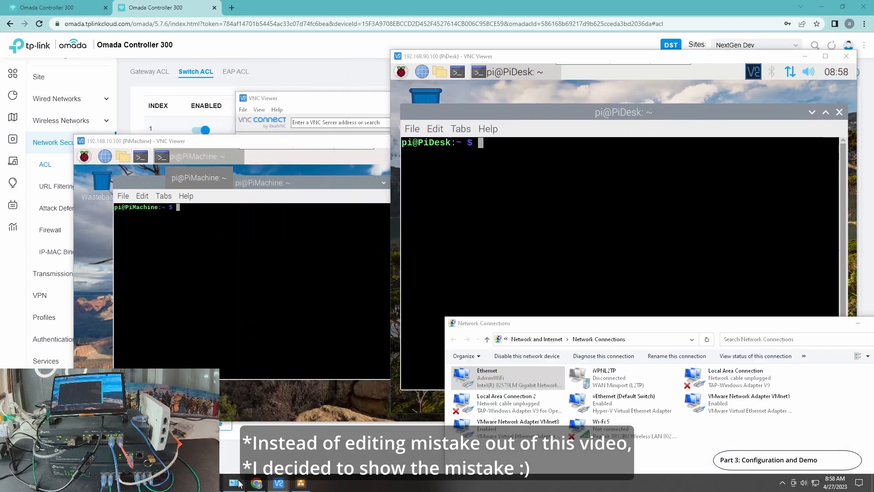
double_click(503, 379)
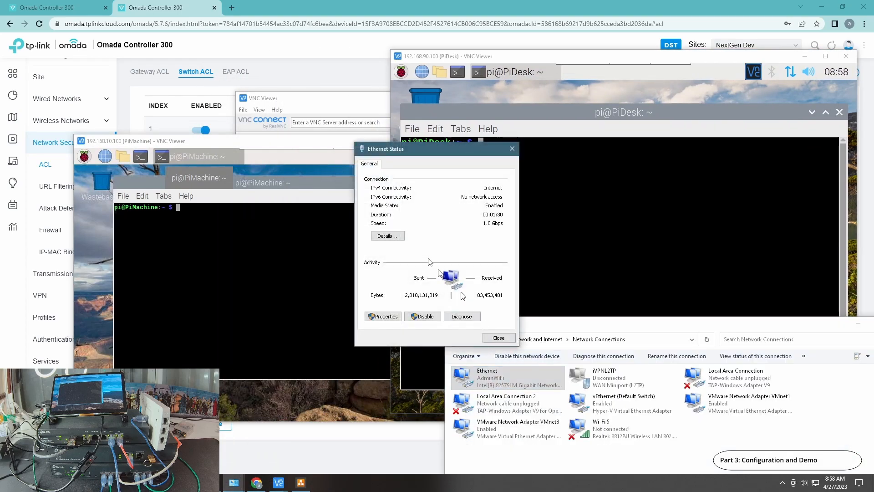
left_click(388, 236)
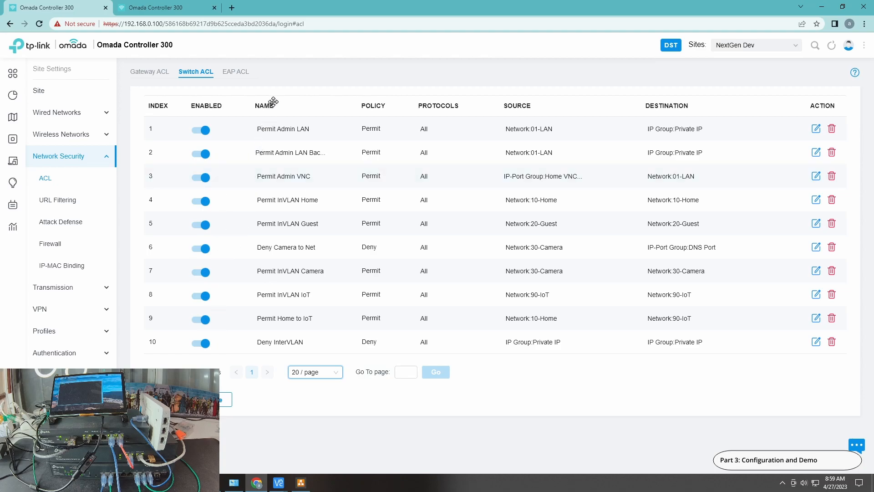
Refresh the local controller's Switch ACL list and compare the rule order with the ping windows behind the browser.
left_click(223, 72)
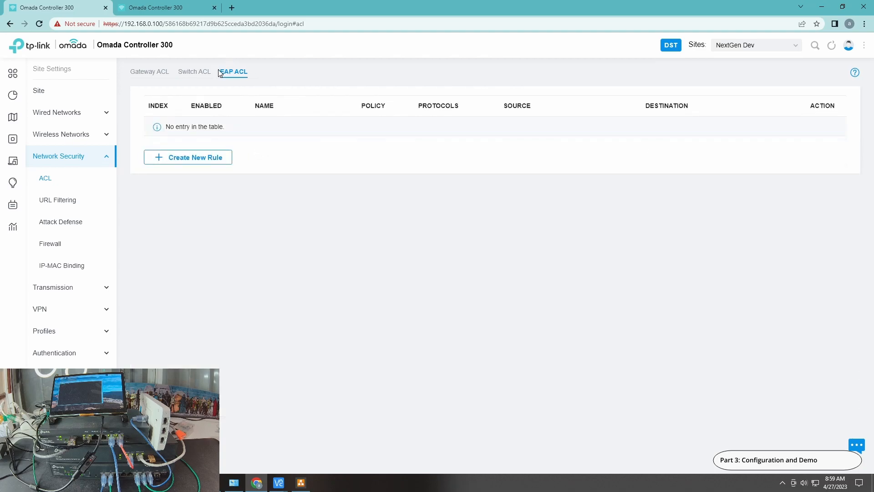
left_click(195, 74)
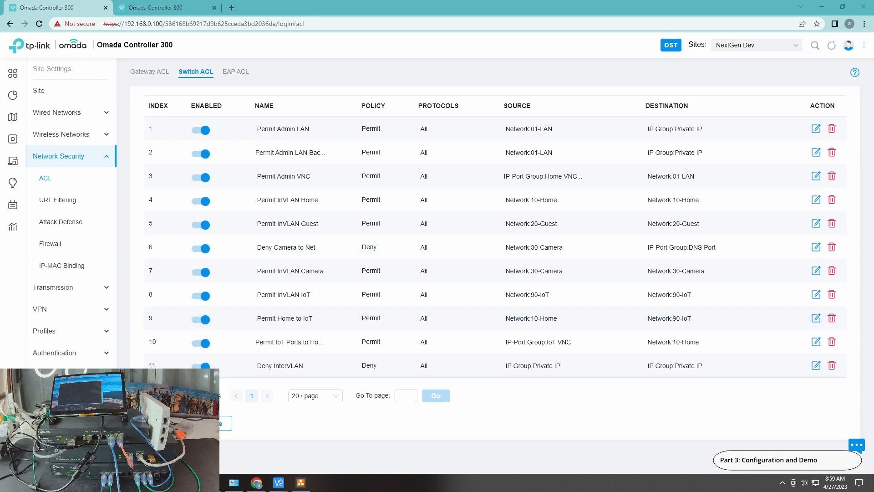
left_click(842, 6)
left_click_drag(618, 16, 638, 14)
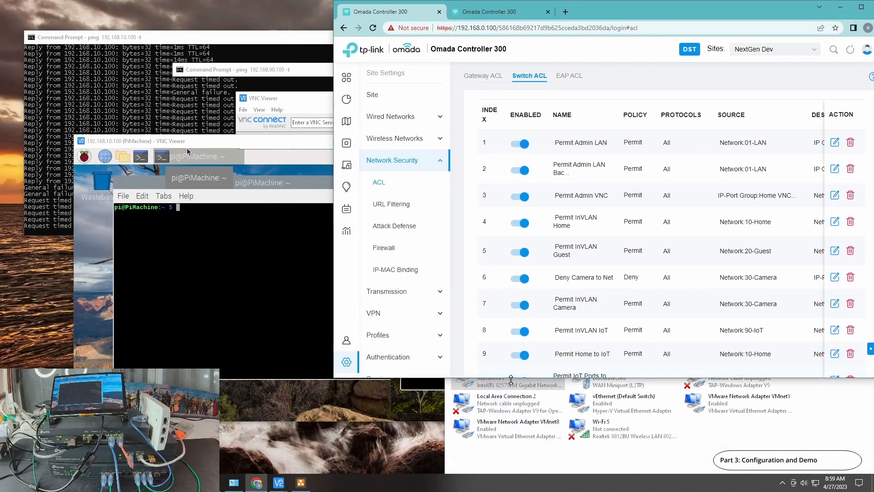
left_click_drag(511, 379, 512, 470)
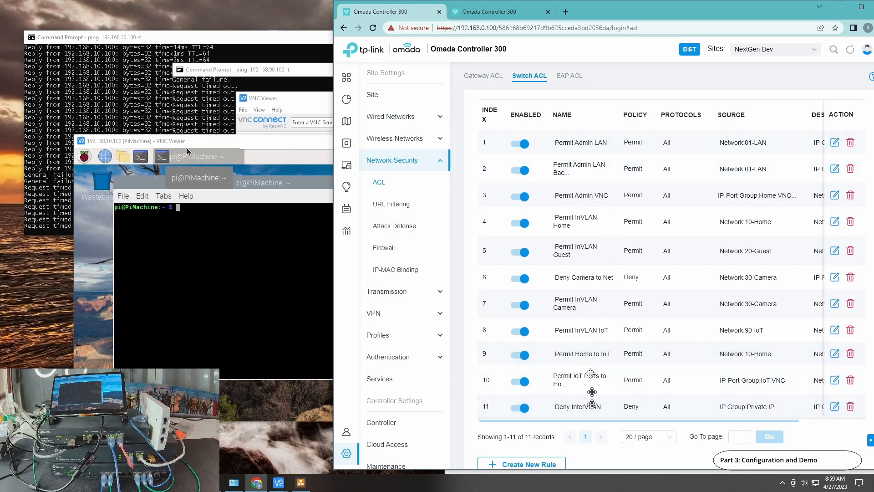
left_click_drag(711, 12, 691, 12)
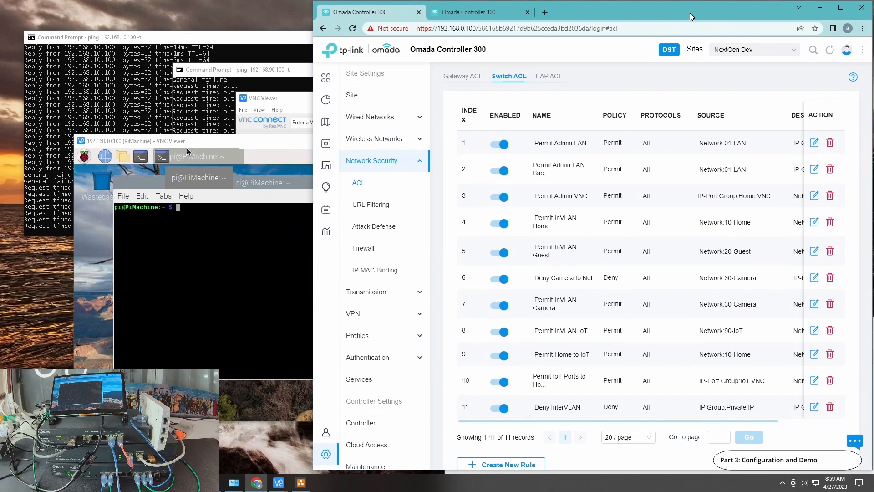
left_click(839, 9)
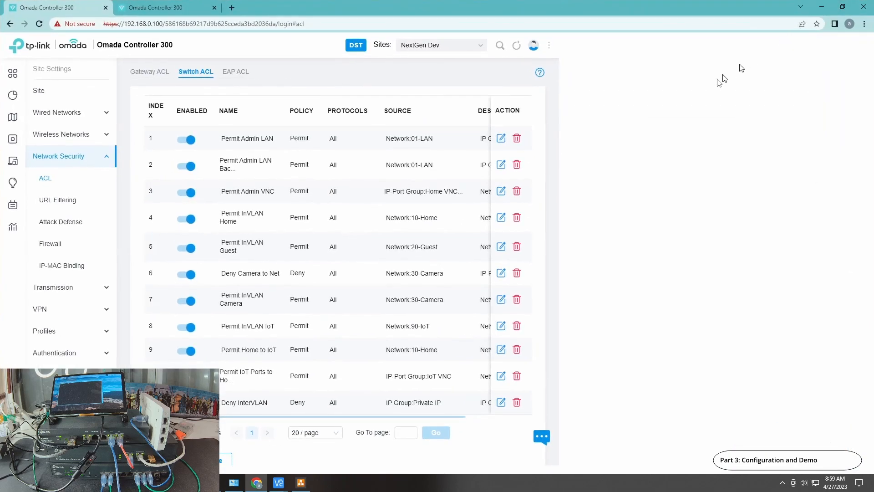
left_click(308, 481)
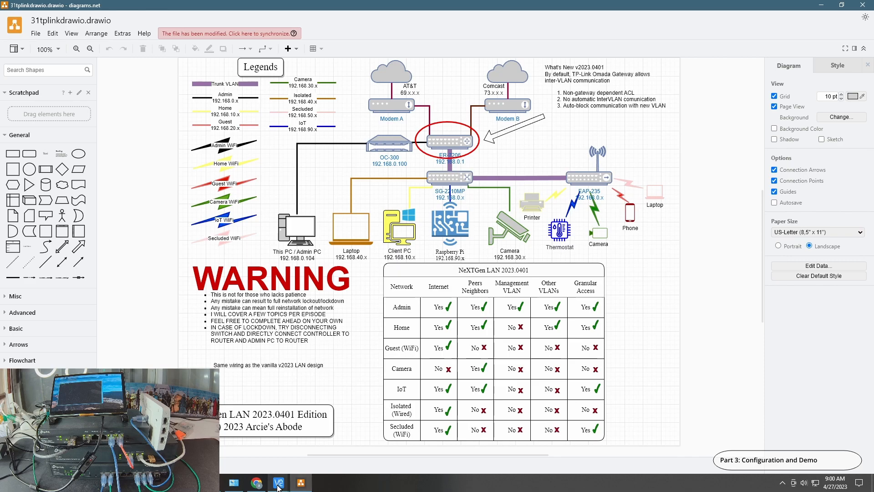
mouse_move(265, 488)
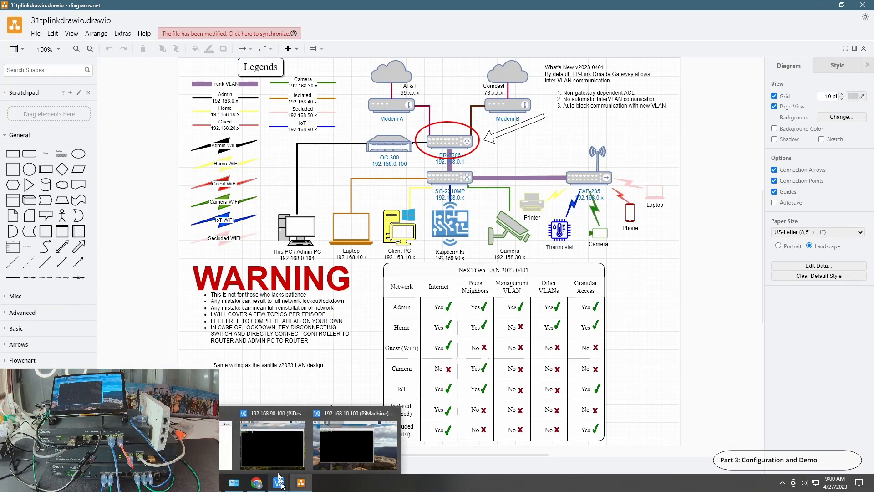
left_click(272, 444)
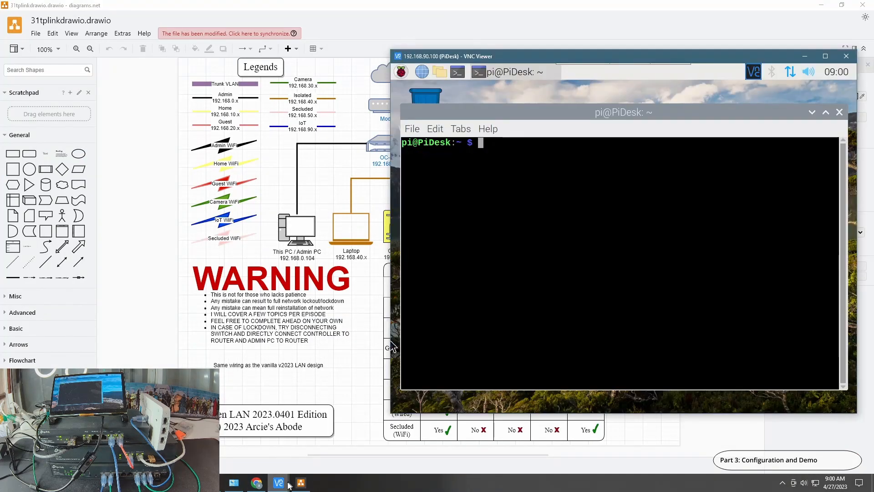
left_click(357, 462)
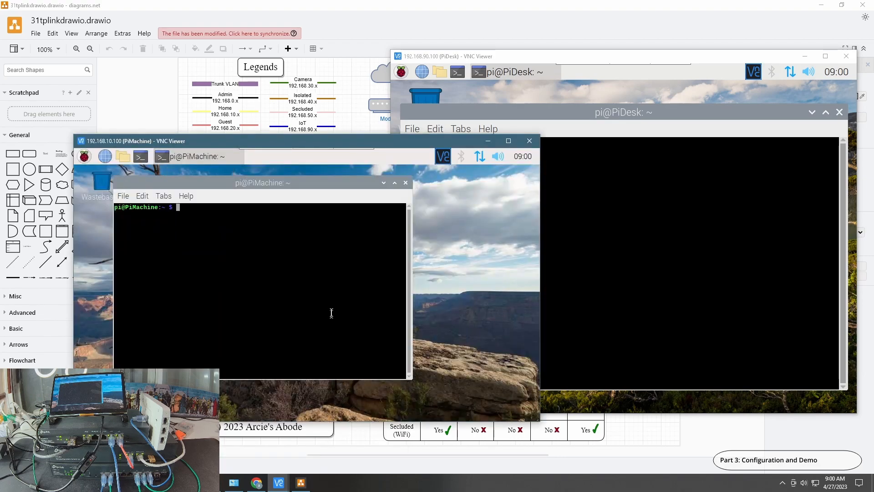
type("ssh ")
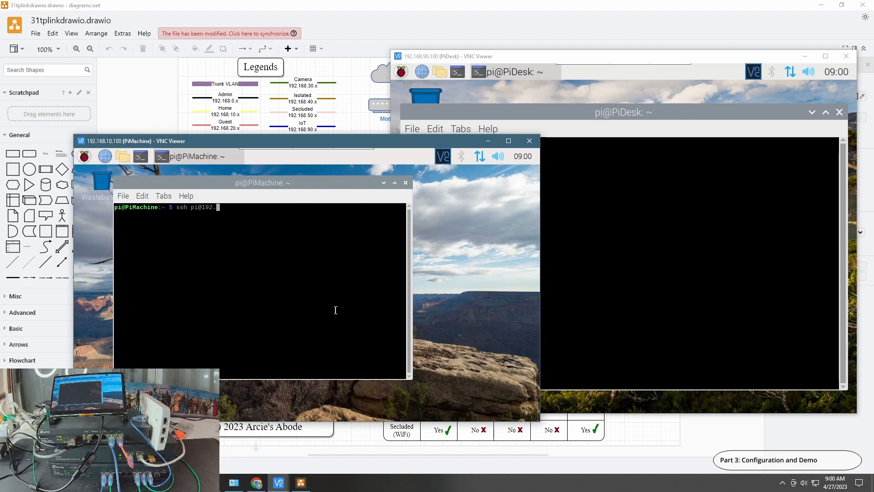
type("pi@192.168.90.100")
left_click(661, 290)
type("ssh pi@192.")
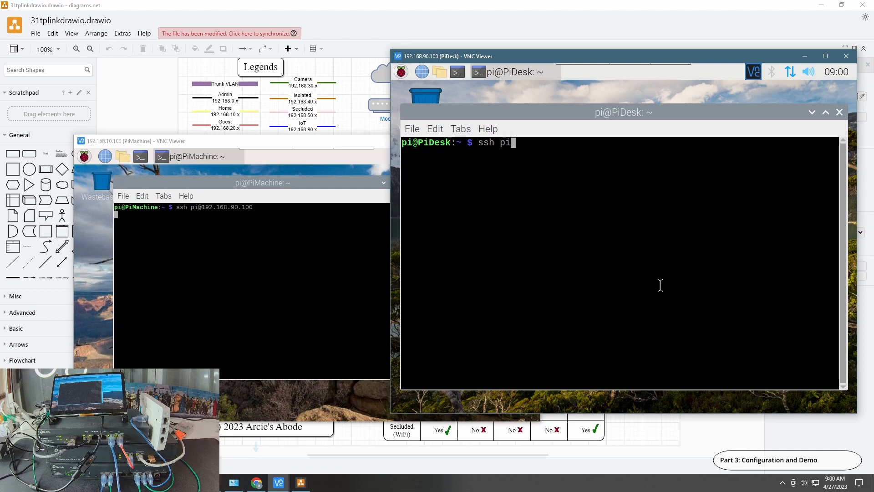
type("168.10.100")
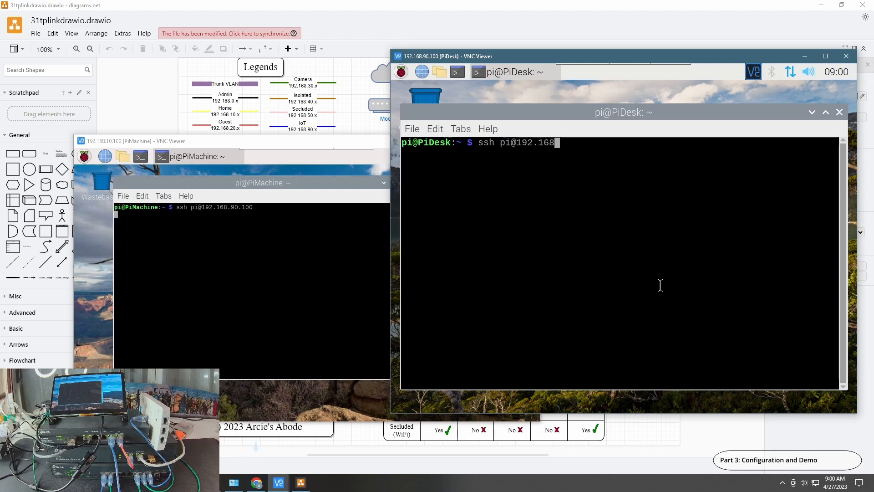
key("Return")
Return to the Omada controller and open the Permit IoT Ports to Home switch rule for editing.
mouse_move(256, 486)
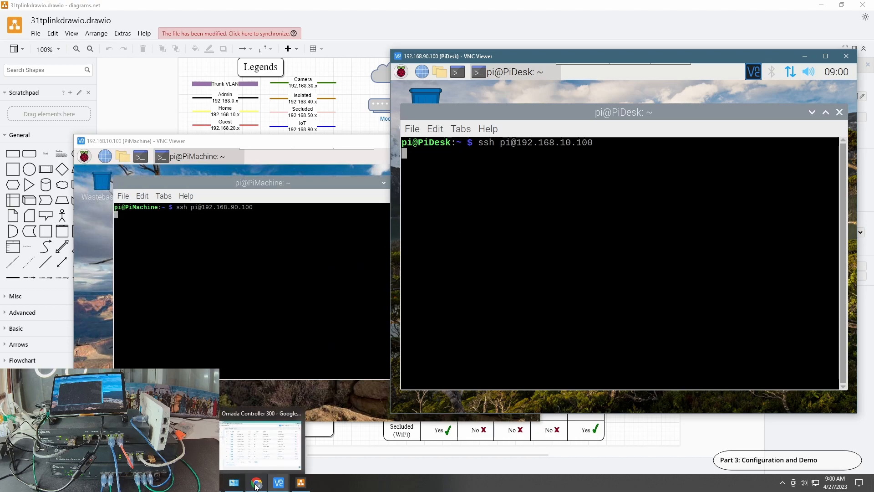
left_click(255, 448)
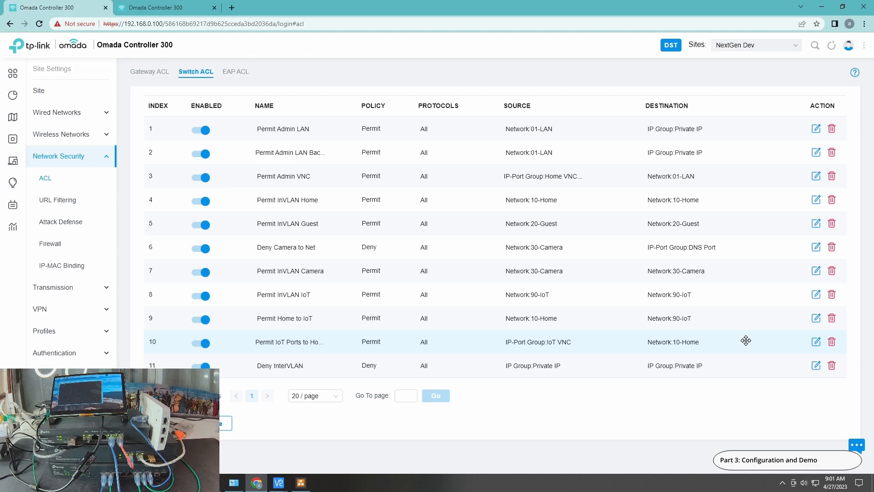
left_click(816, 342)
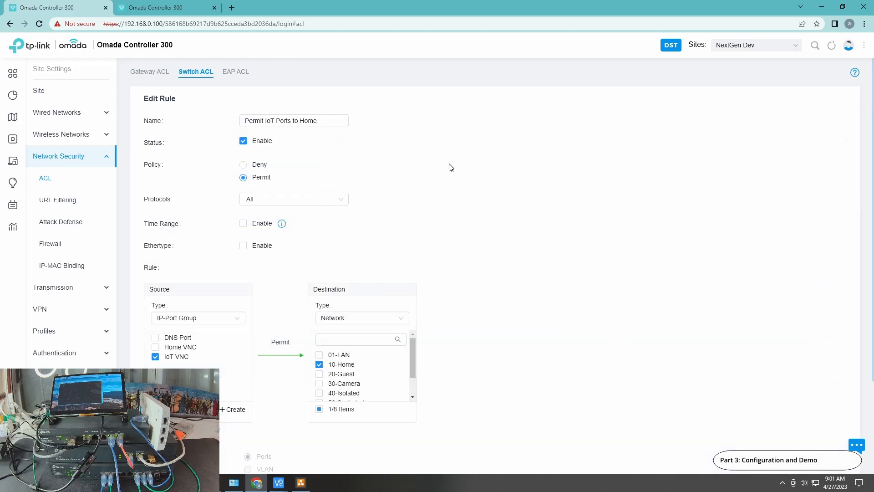
scroll(457, 195, "down", 3)
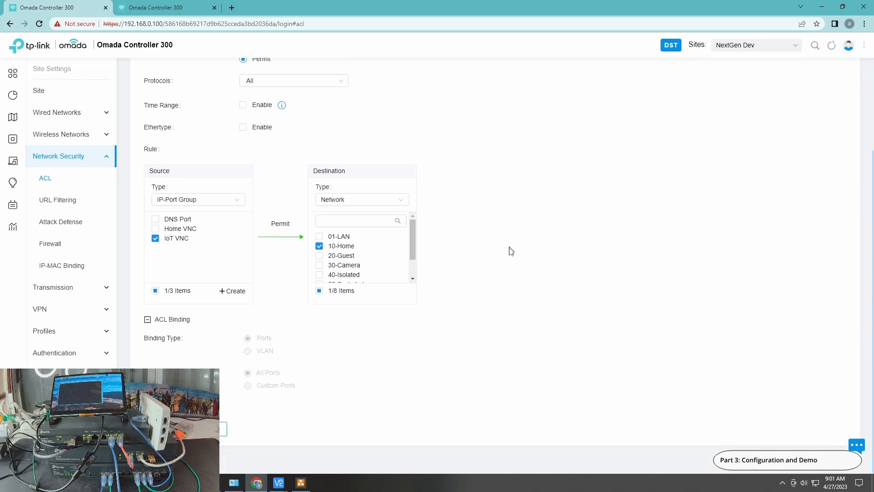
Create a source IP-port group named IoT SSH with the subnet 192.168.90.1/24 and its port.
left_click(233, 294)
left_click(367, 185)
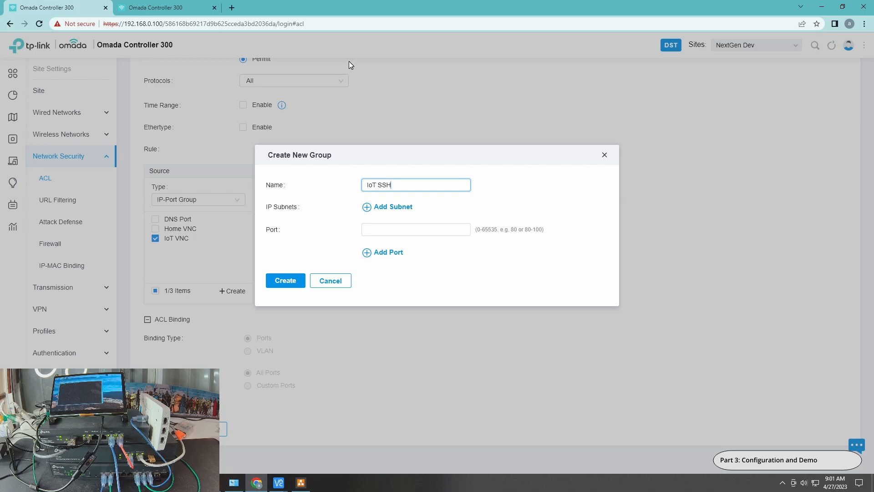
left_click(403, 207)
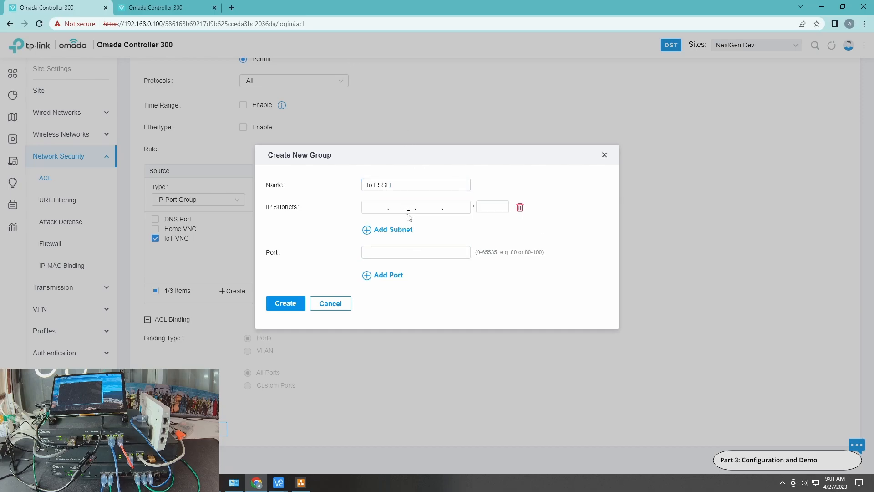
left_click(378, 207)
type("24")
left_click(418, 254)
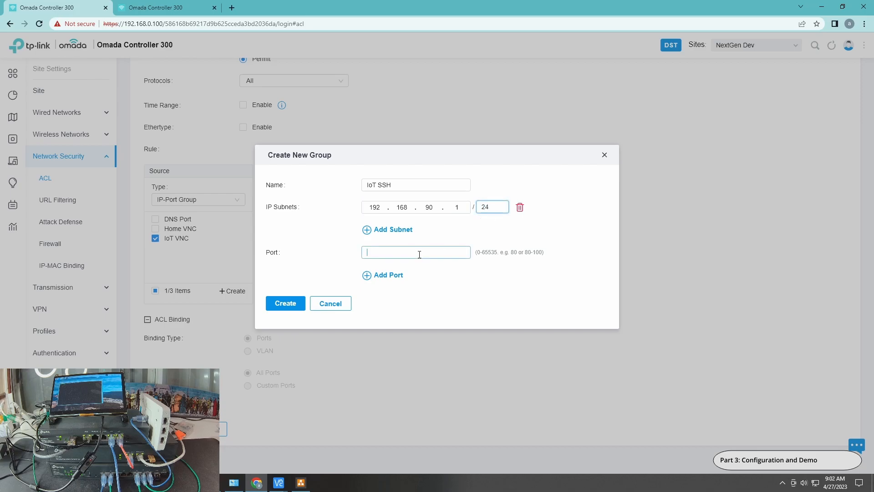
left_click(285, 303)
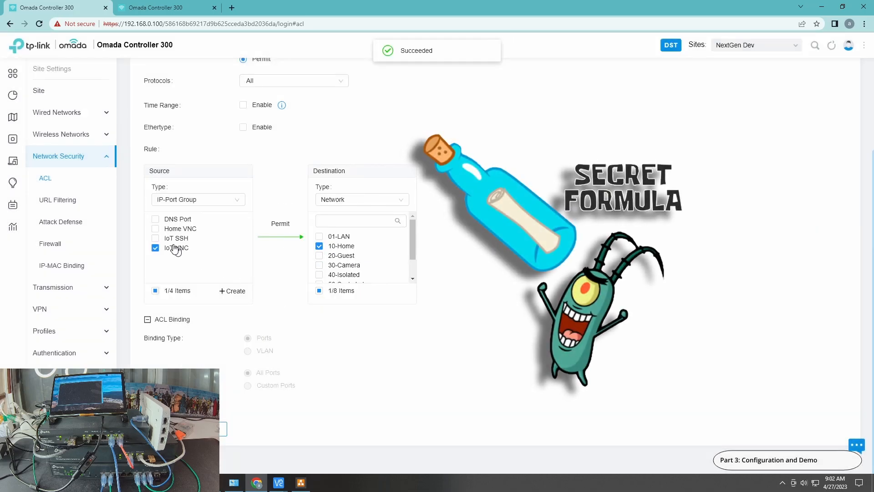
Add the IoT SSH group to the Permit IoT Ports to Home rule's sources, save it, and return to the switch ACL list.
left_click(156, 238)
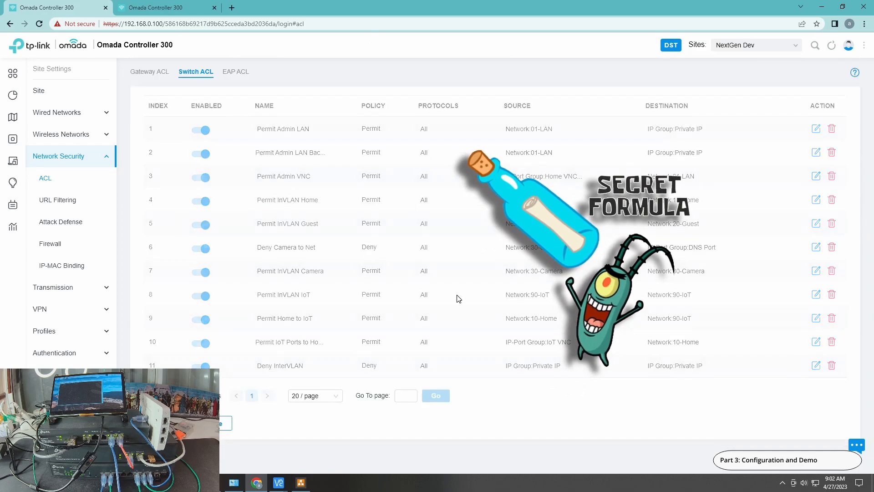
left_click(234, 72)
left_click(206, 74)
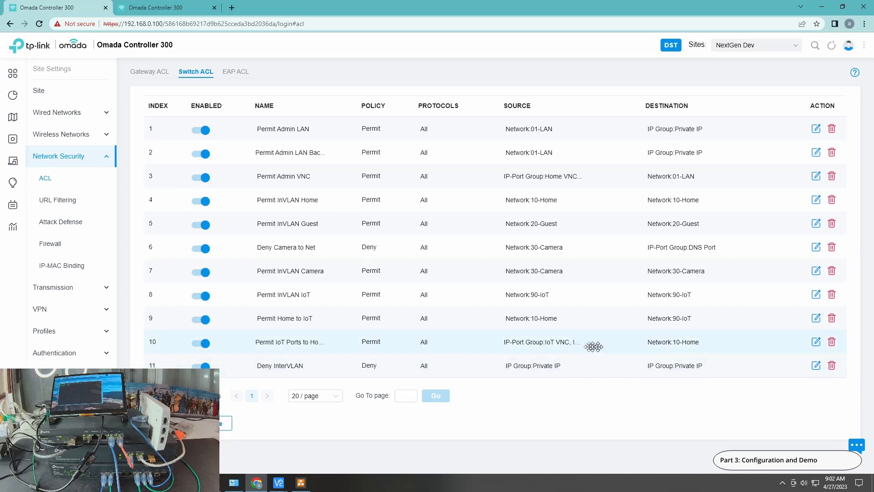
Switch to VNC Viewer and place the PiMachine session window beside the PiDesk session window.
left_click(275, 469)
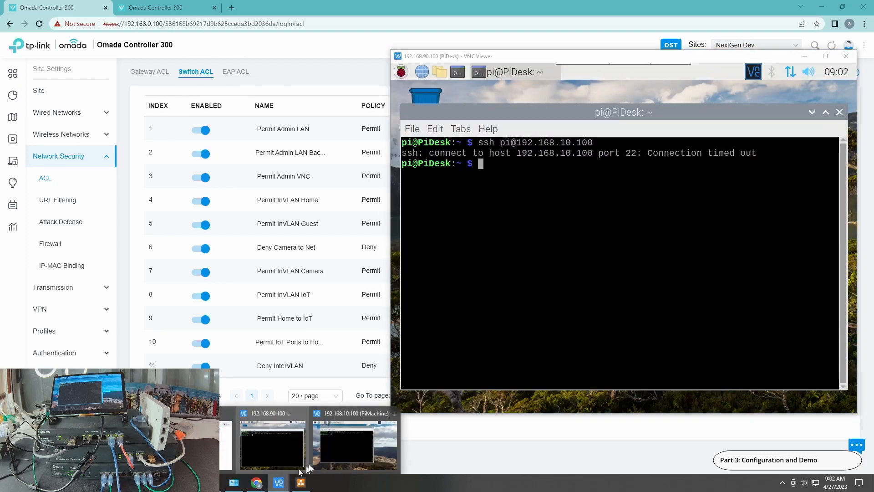
left_click(343, 448)
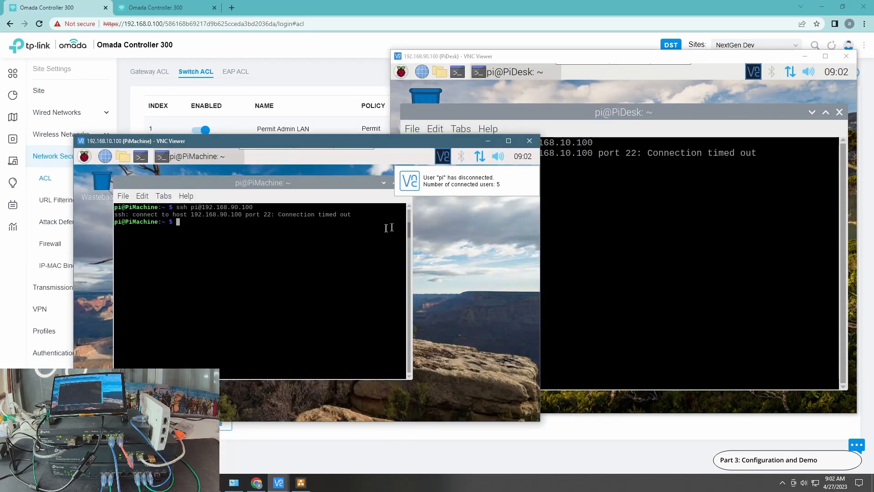
mouse_move(338, 138)
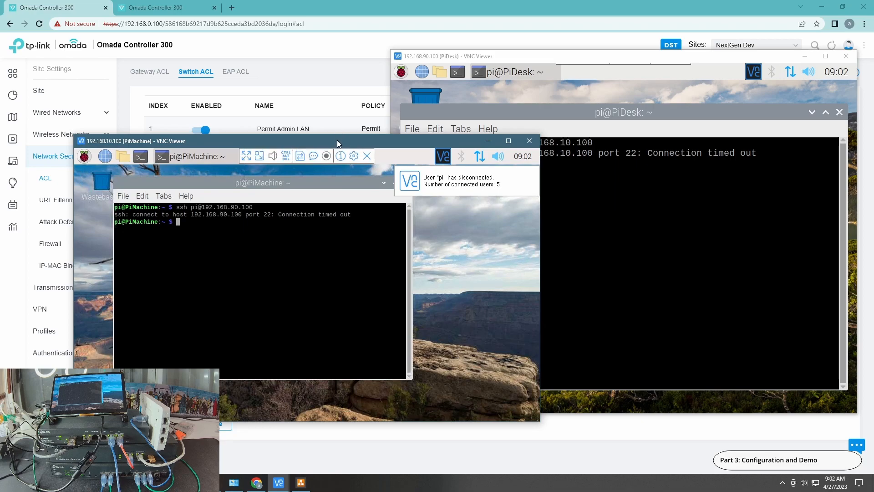
left_click_drag(335, 141, 299, 59)
left_click(577, 56)
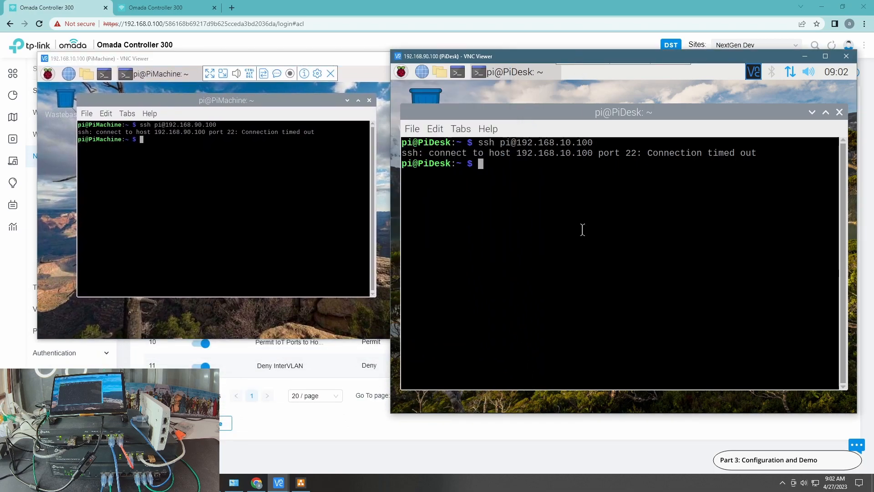
key("Up")
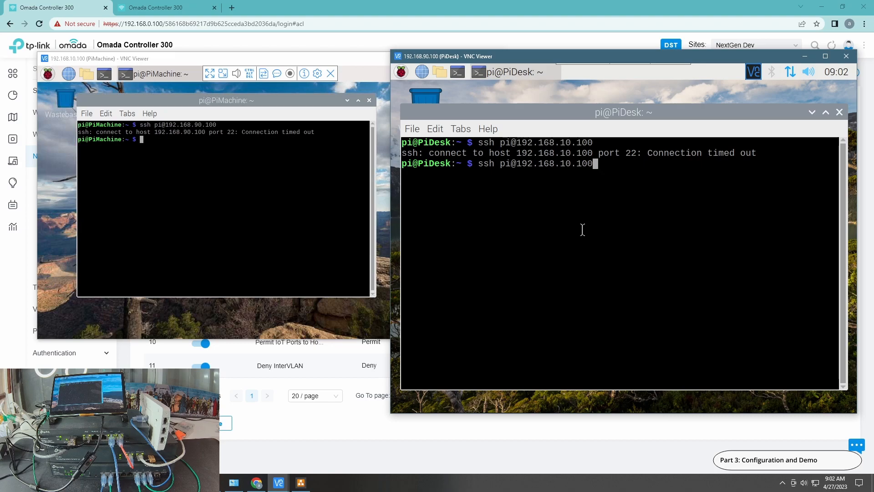
key("Return")
left_click(290, 207)
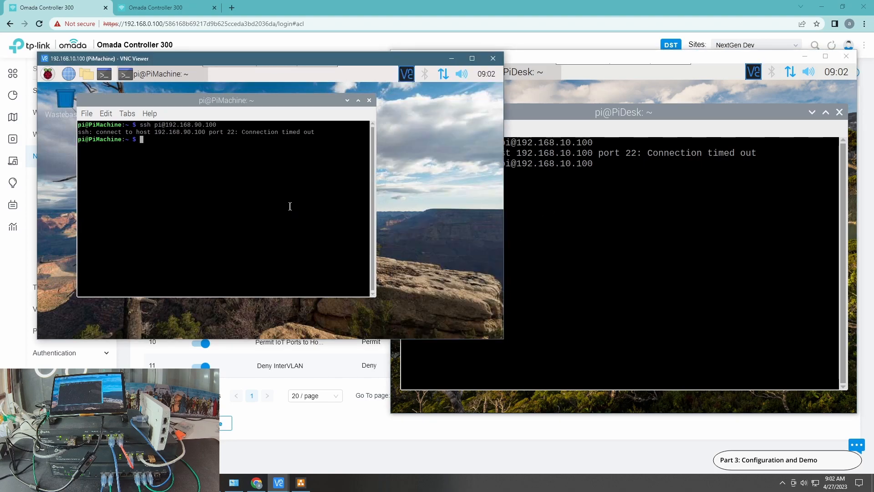
key("Up")
key("Return")
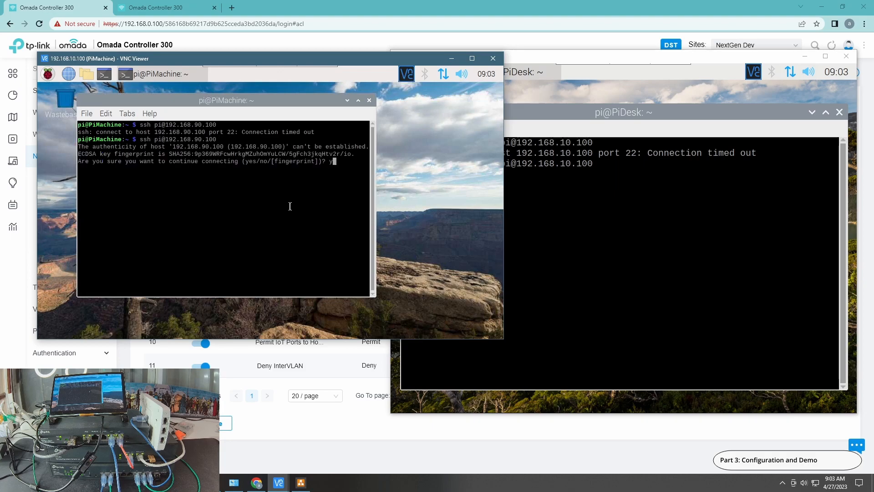
type("yes")
key("Return")
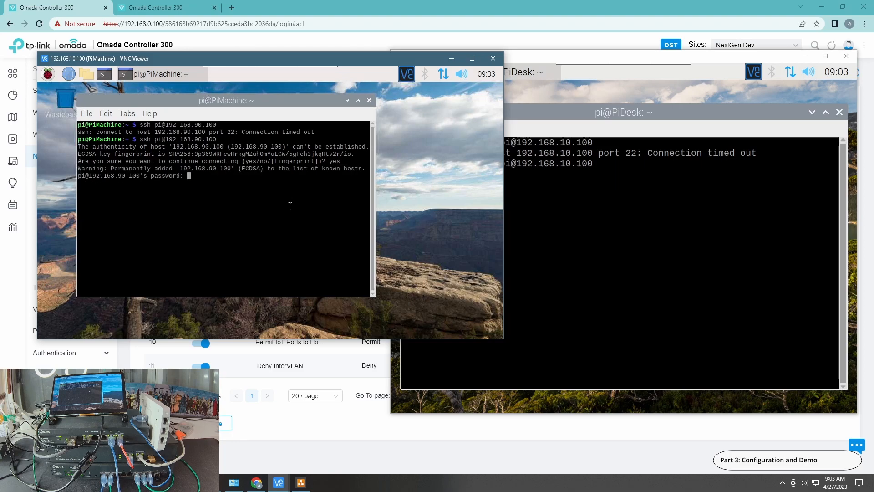
key("Return")
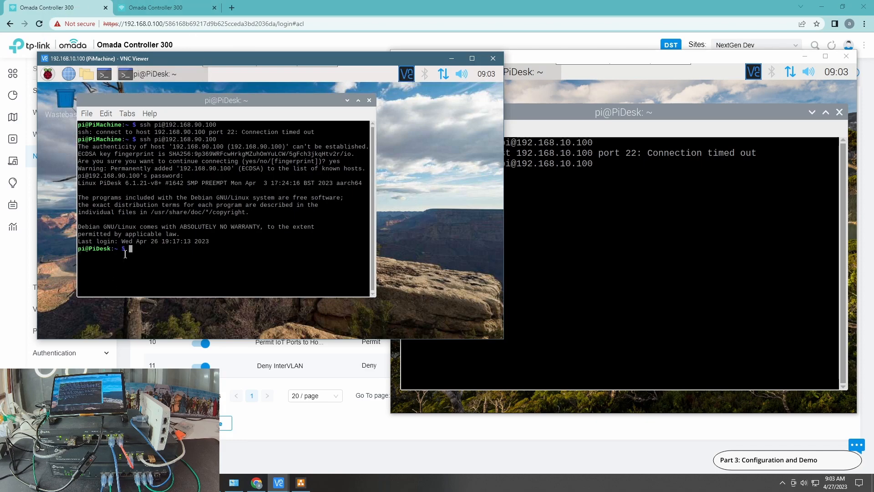
Run "ip add" in PiMachine's SSH session, cancel PiDesk's pending SSH attempt, and run "ip add" there to compare addresses.
type("ip add")
key("Return")
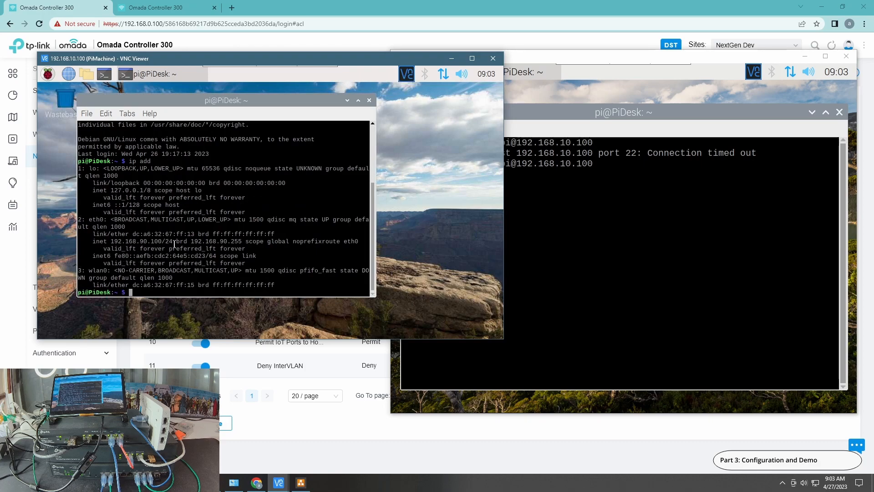
left_click(550, 114)
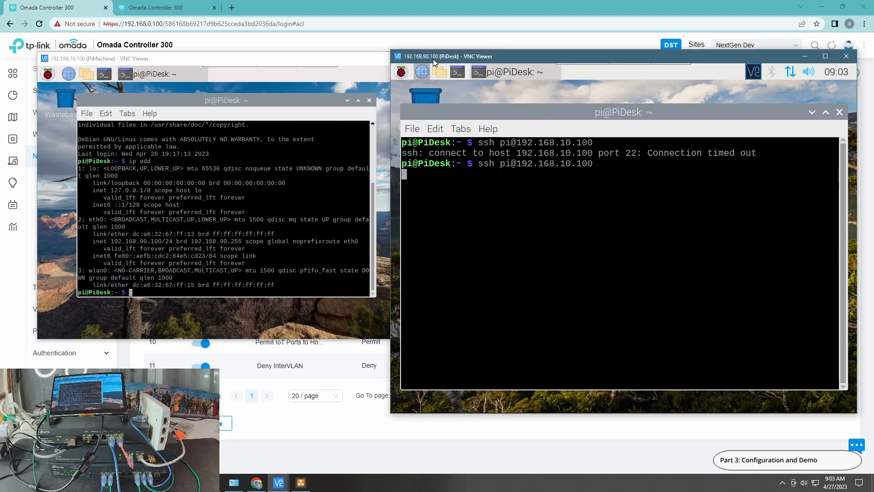
key("ctrl+c")
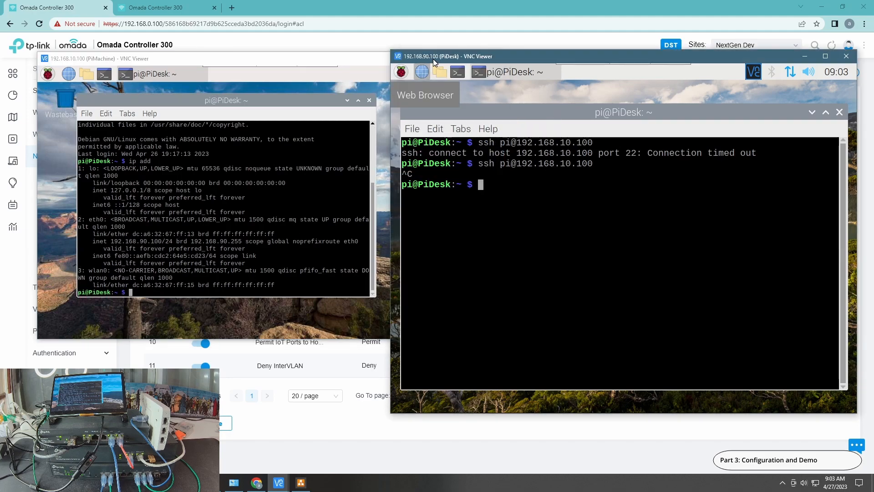
type("ip add")
key("Return")
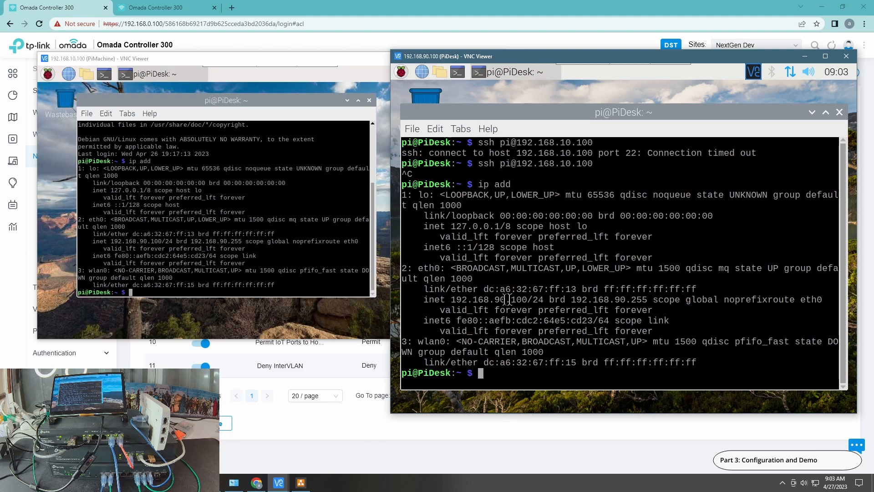
Exit the SSH session in the PiMachine window and list PiMachine's own addresses with "ip add".
left_click(274, 246)
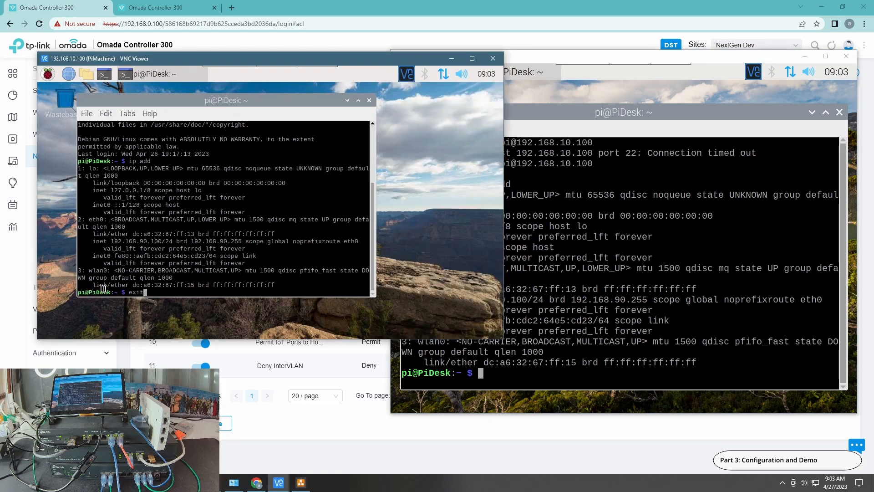
key("Return")
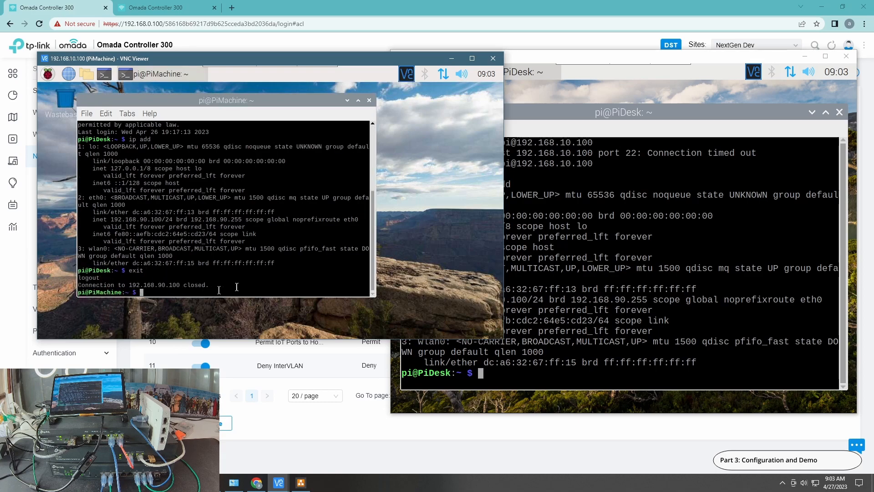
type("nslookup")
key("BackSpace")
key("BackSpace")
key("BackSpace")
key("BackSpace")
key("BackSpace")
key("BackSpace")
key("BackSpace")
key("Return")
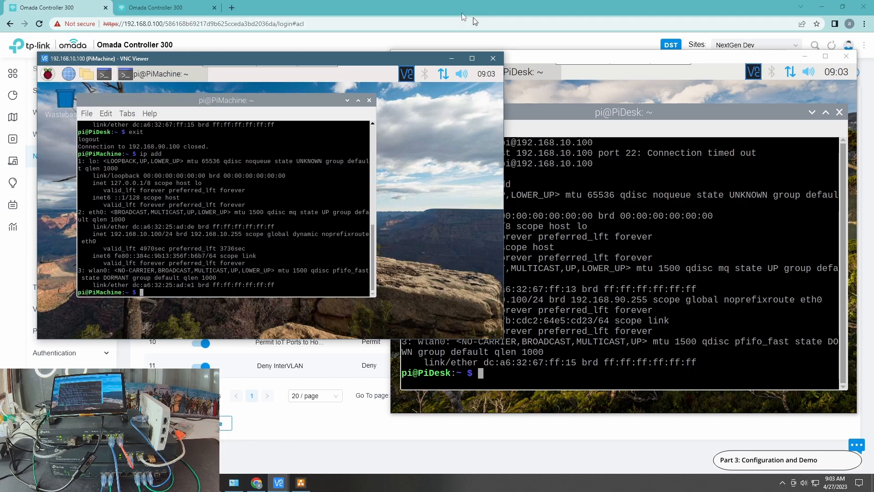
Return to the Omada controller's group profiles and start a new IP-Port Group named IoT Ports.
left_click(444, 7)
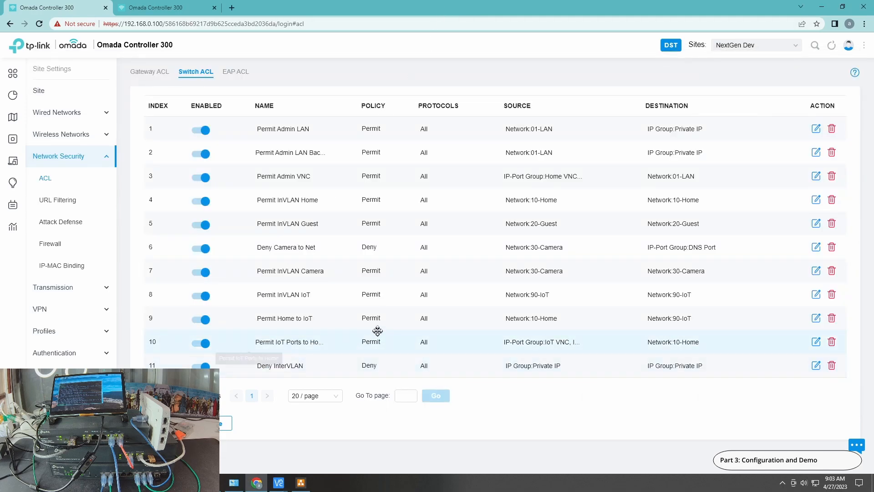
left_click(72, 331)
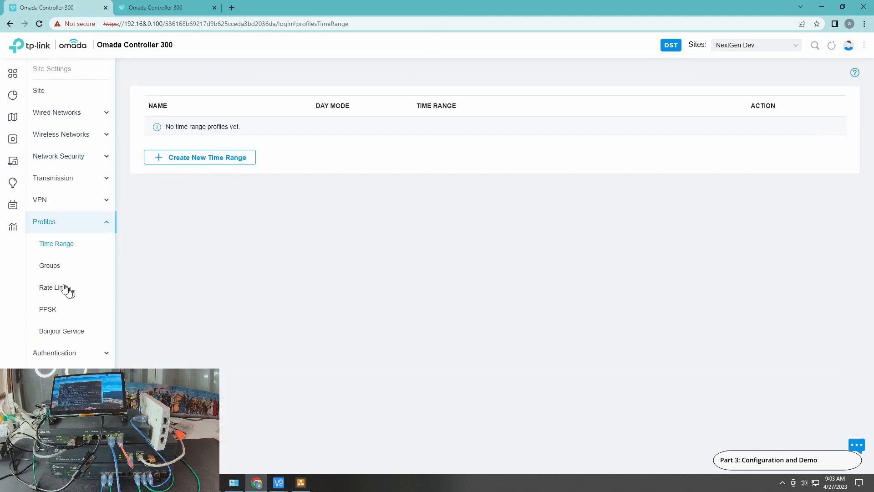
left_click(48, 266)
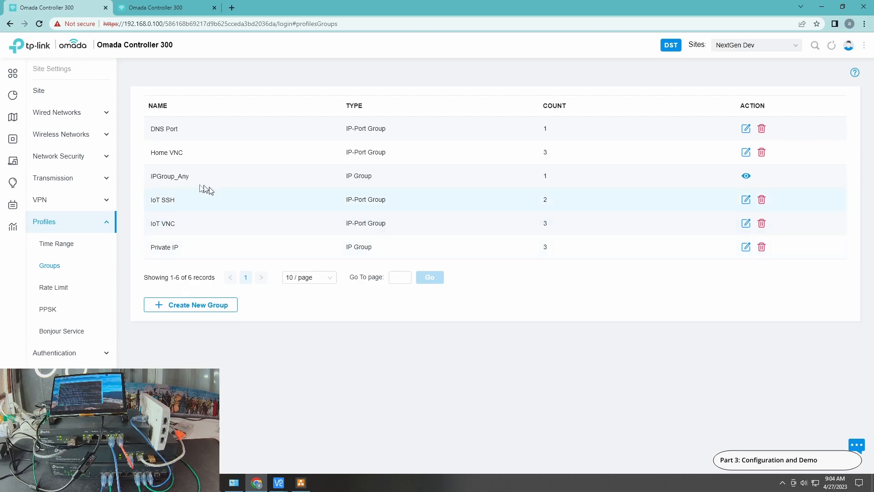
left_click(191, 305)
left_click(296, 119)
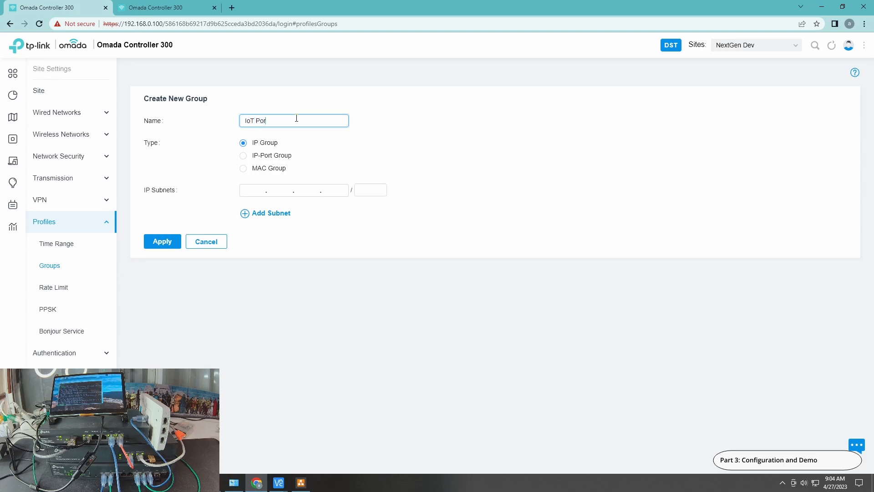
type("IoT Ports")
left_click(269, 157)
Add the subnet 192.168.90.1/24 to the IoT Ports group.
left_click(248, 213)
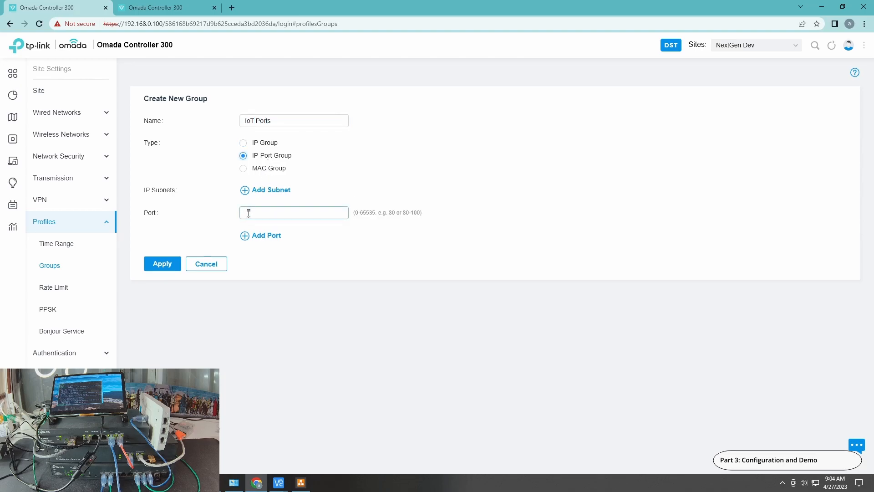
left_click(268, 193)
left_click(257, 194)
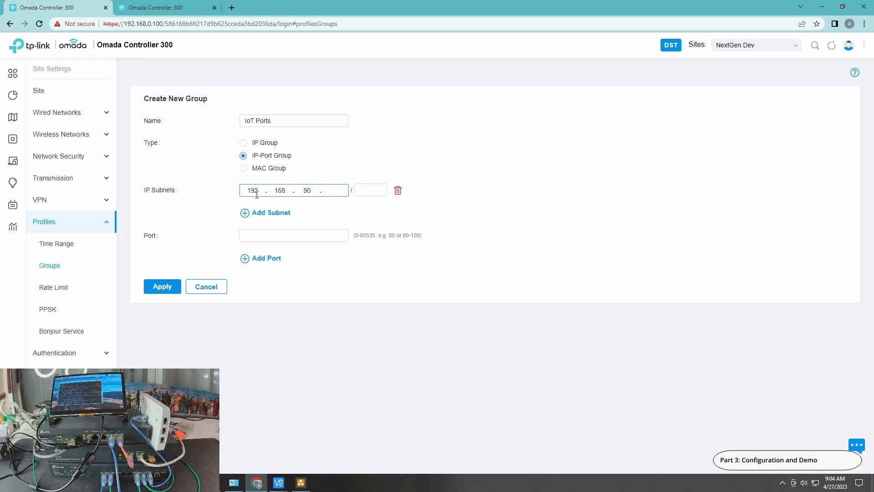
key("Tab")
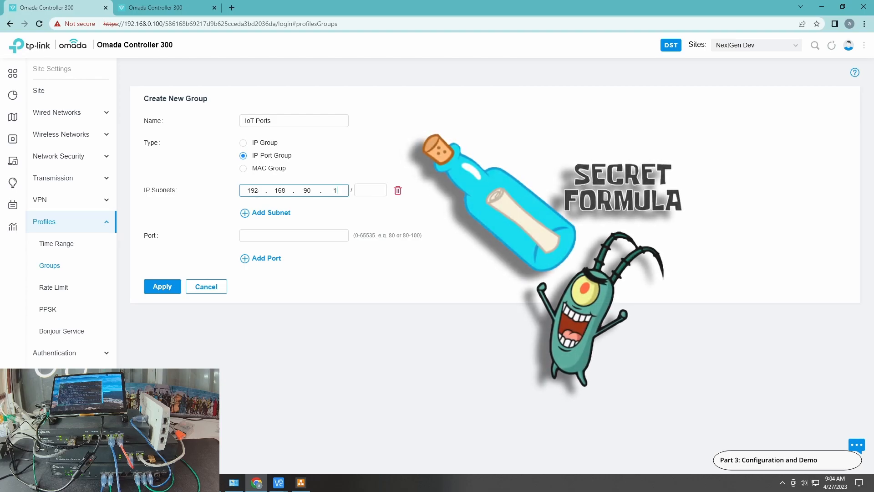
type("24")
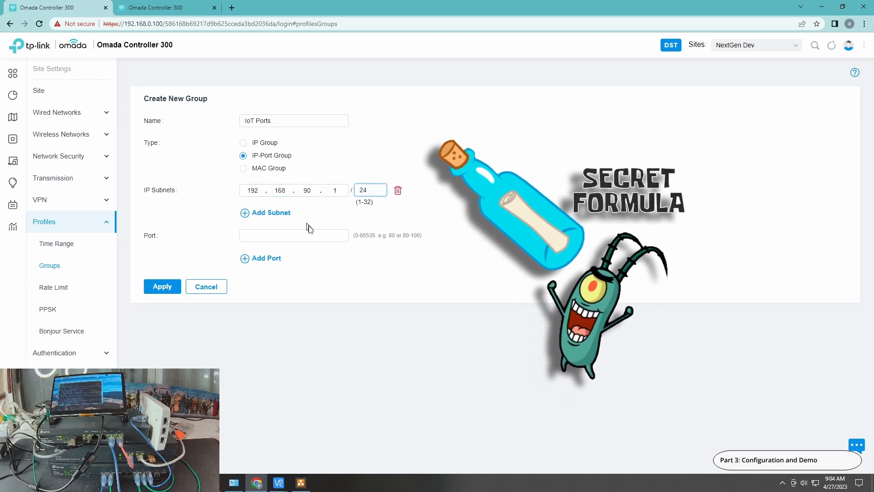
Give the IoT Ports group the ports 22, 5900 and 5800, and apply the new group.
left_click(305, 233)
type("22")
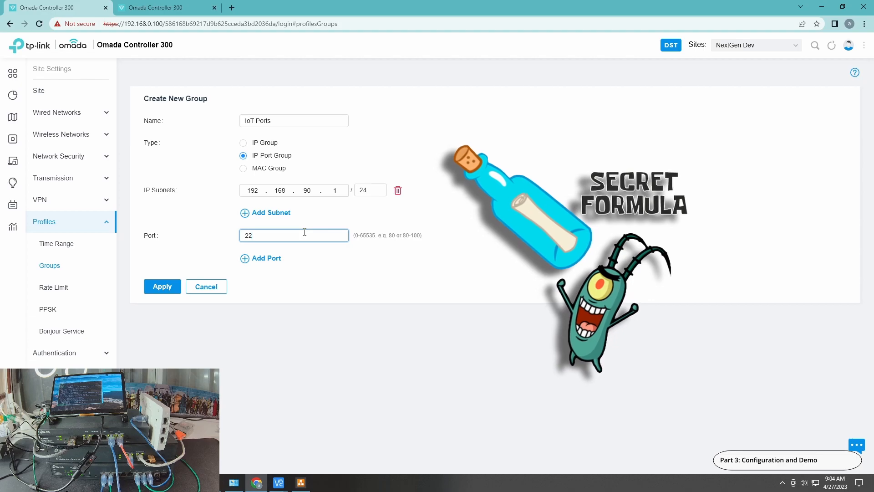
left_click(277, 258)
left_click(279, 252)
type("5900")
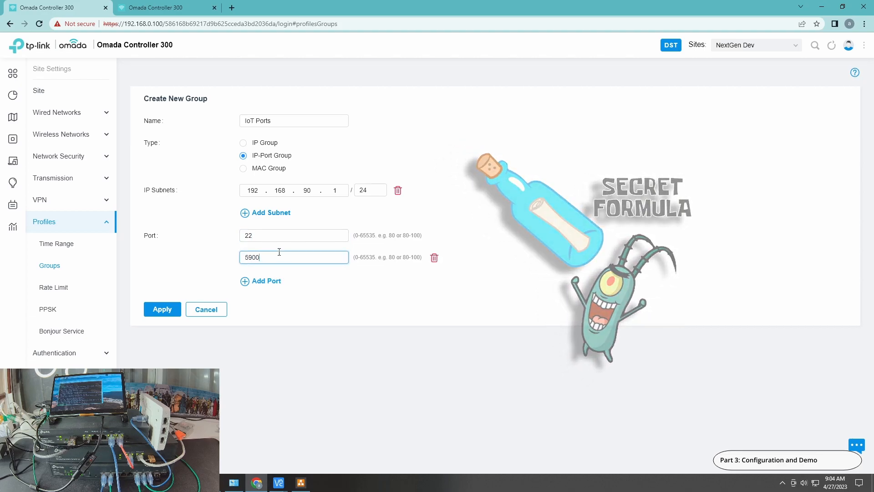
left_click(253, 280)
left_click(265, 276)
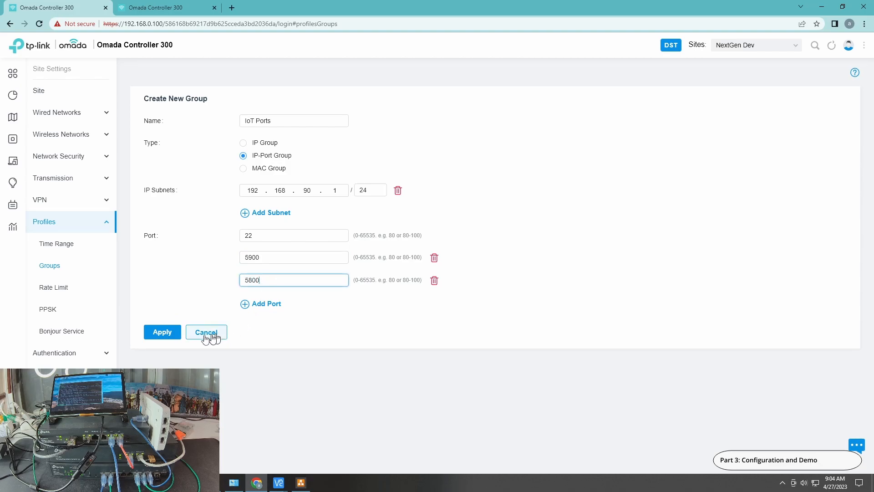
left_click(162, 331)
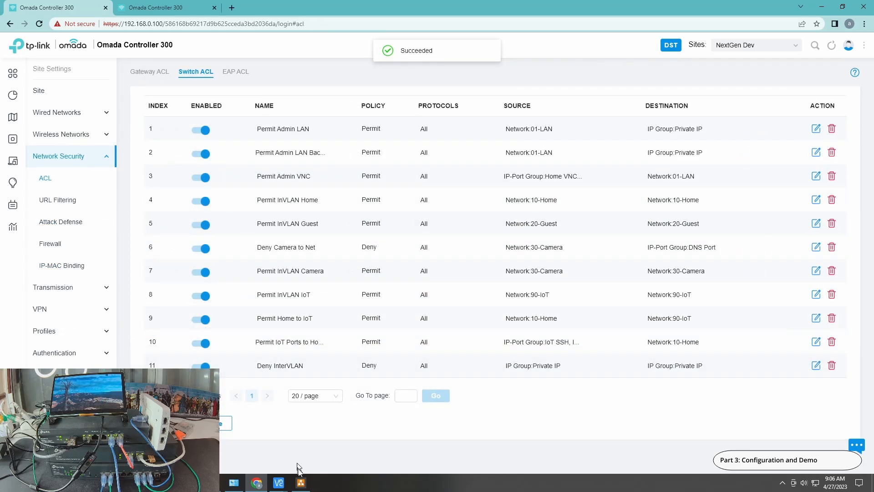
Switch to diagrams.net and review the Raspberry Pi's place in the NeXTGen LAN diagram and the access table.
left_click(301, 483)
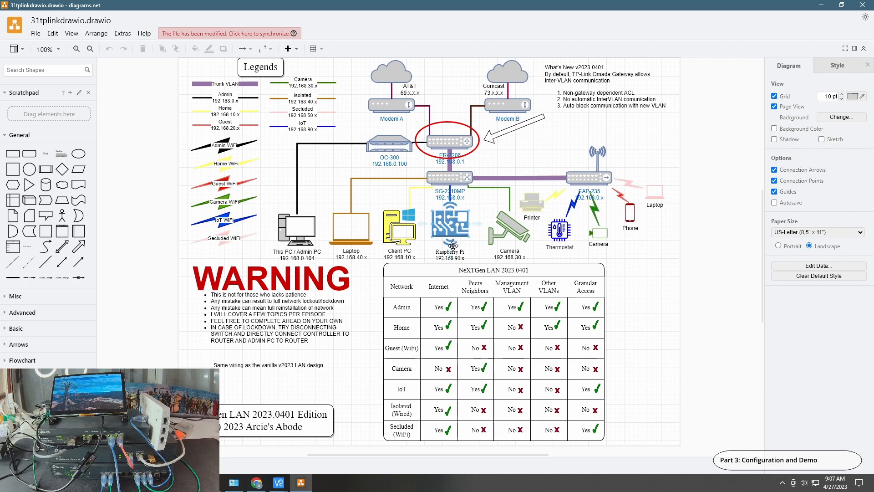
mouse_move(458, 266)
Return to the Omada controller, check the connected clients list, and open the site's WLAN list.
left_click(256, 484)
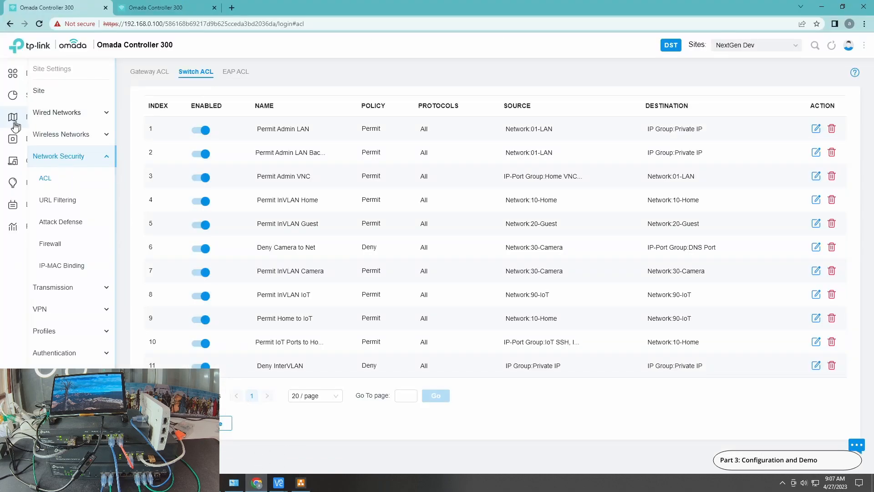
left_click(35, 160)
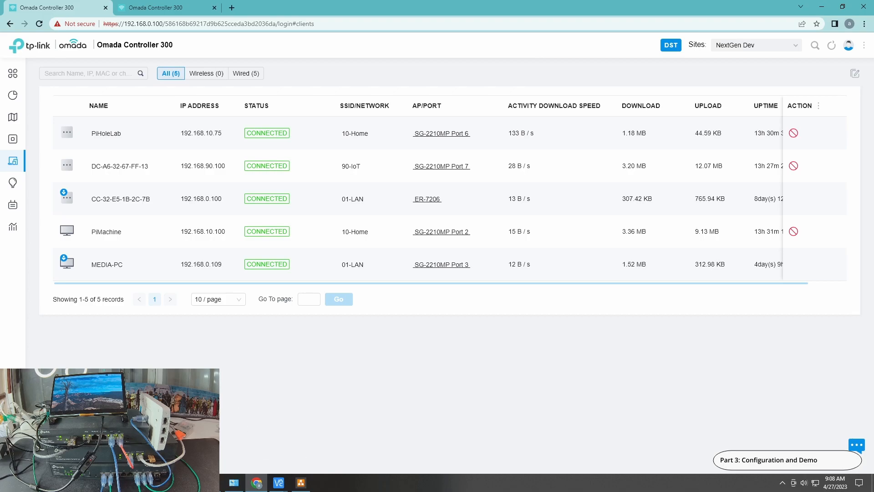
left_click(22, 461)
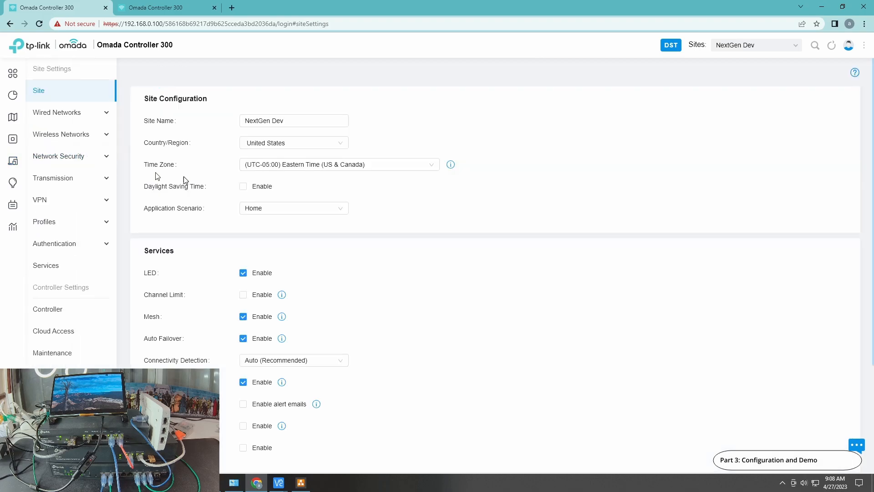
left_click(80, 137)
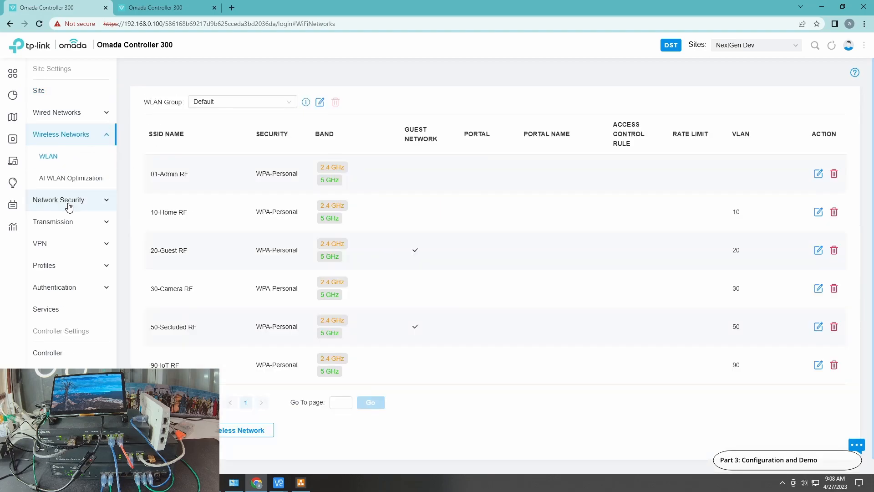
Open the site's switch ACL list and show 20 rules per page.
left_click(64, 200)
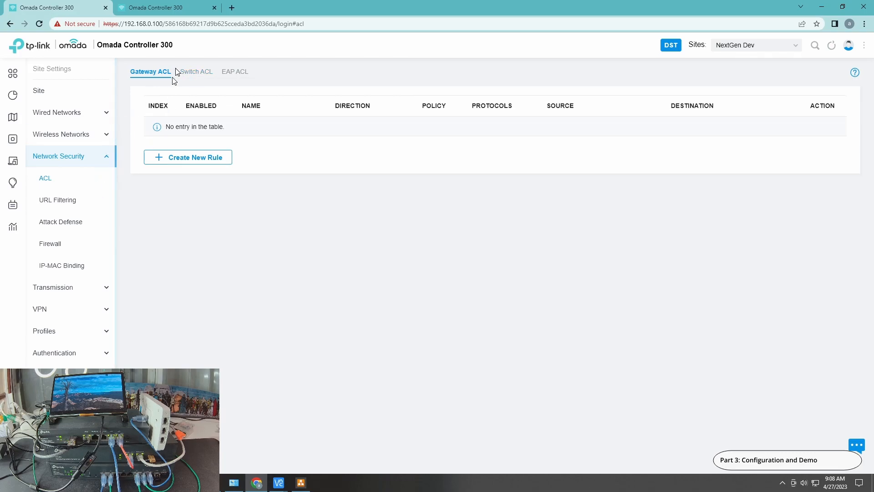
left_click(195, 72)
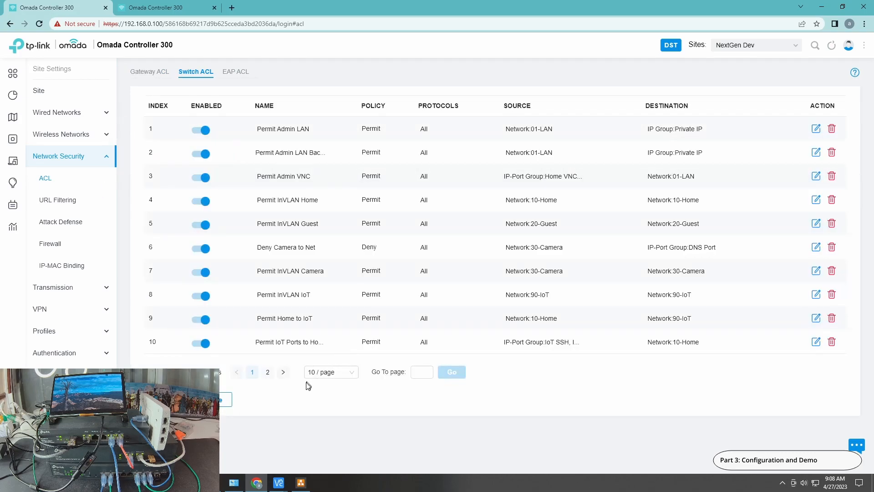
left_click(331, 372)
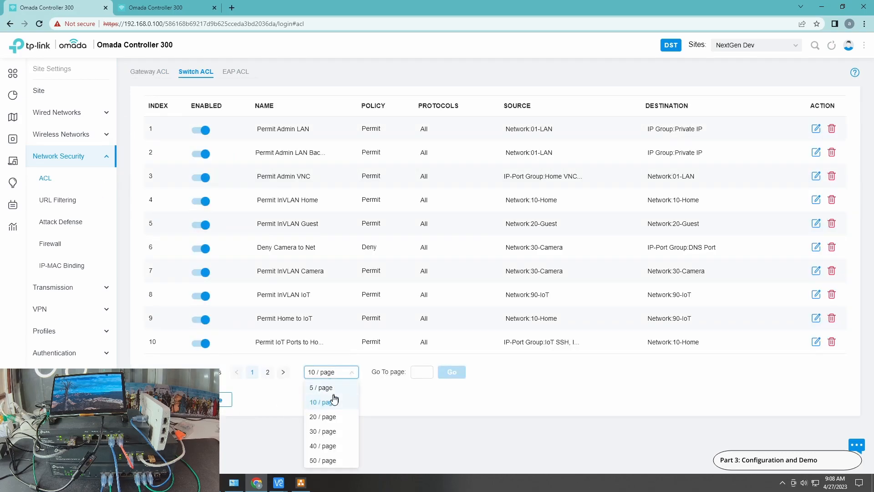
left_click(323, 417)
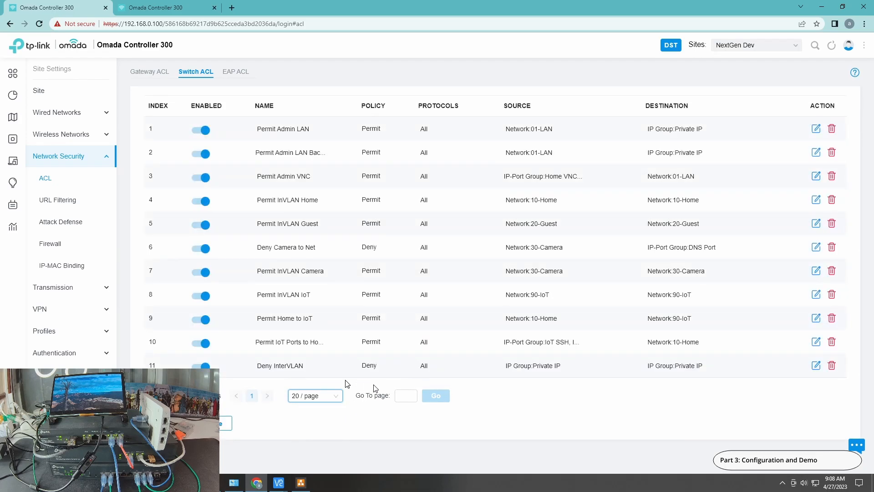
left_click(840, 6)
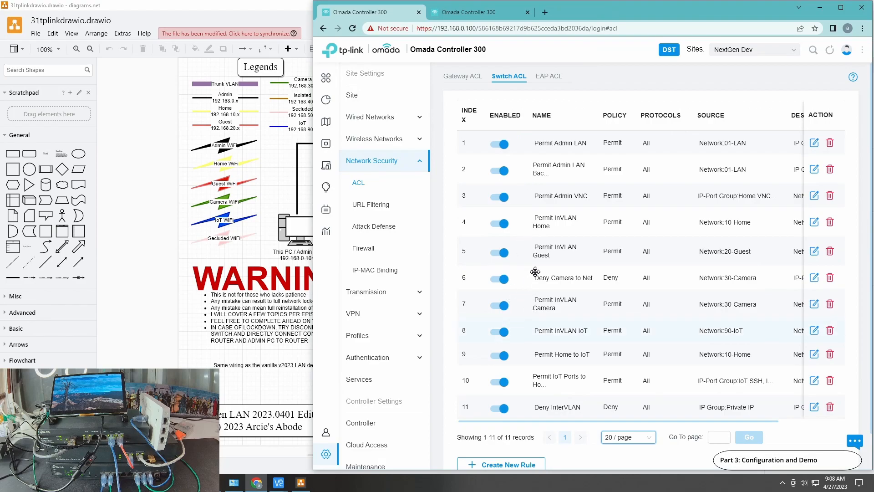
left_click(840, 7)
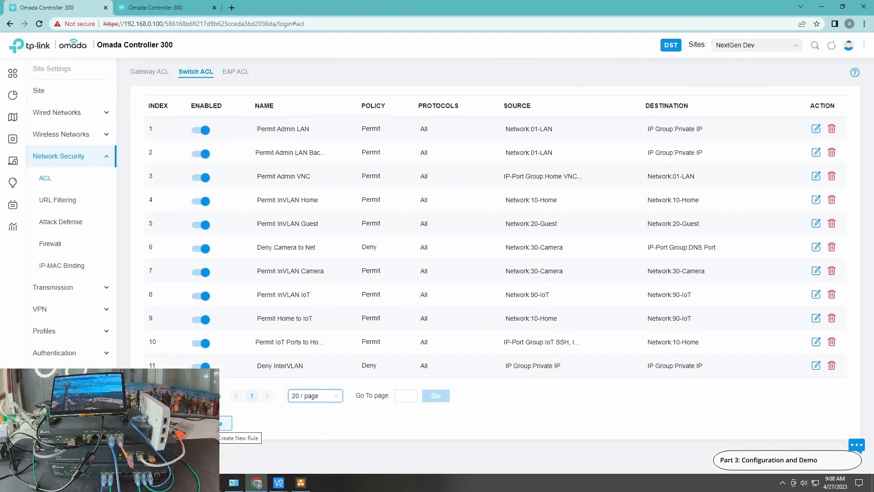
Start a new switch ACL rule named Permit IoT DNS to Home with the Permit policy for all protocols.
left_click(226, 423)
left_click(288, 123)
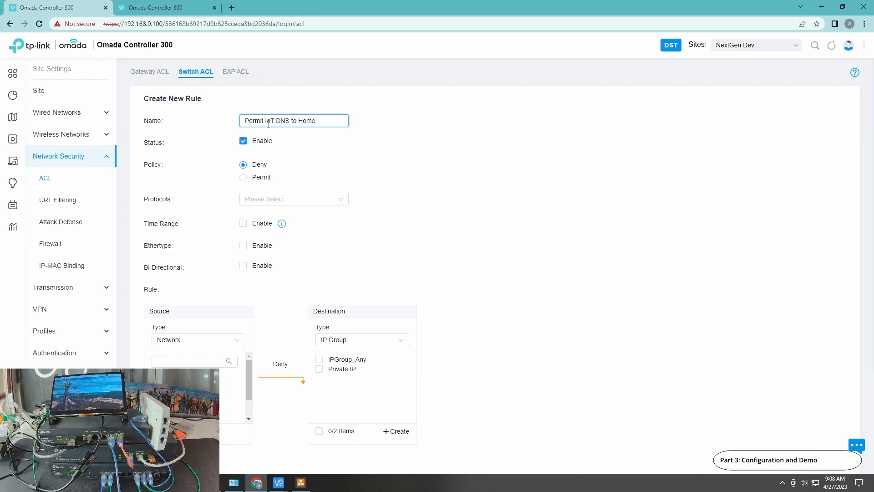
left_click(266, 178)
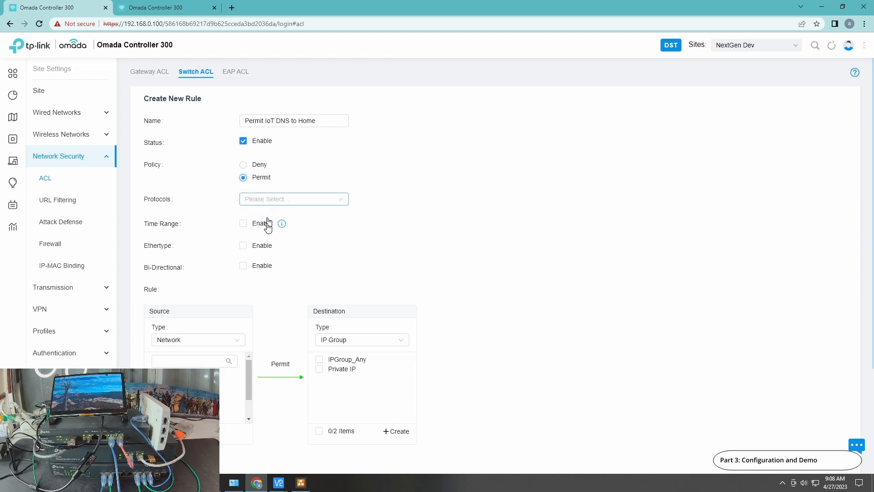
left_click(267, 312)
left_click(538, 259)
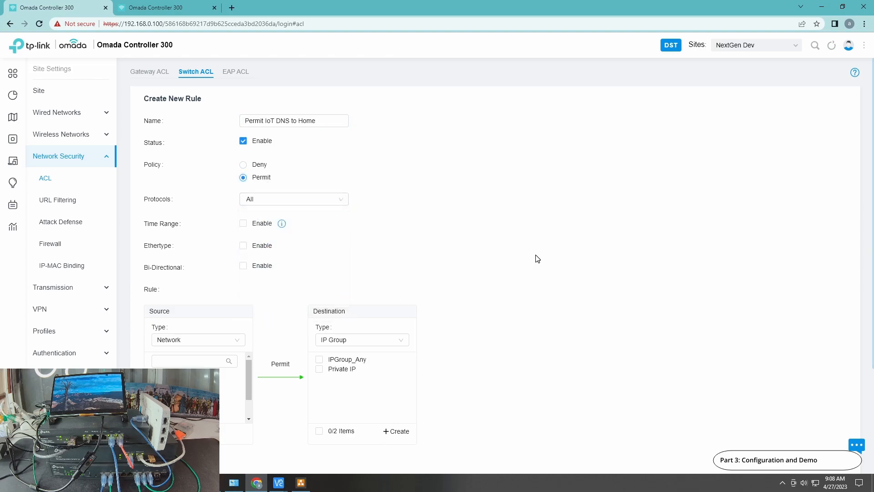
Set the rule's source to the 90-IoT network and its destination type to IP-Port Group.
scroll(519, 274, "down", 3)
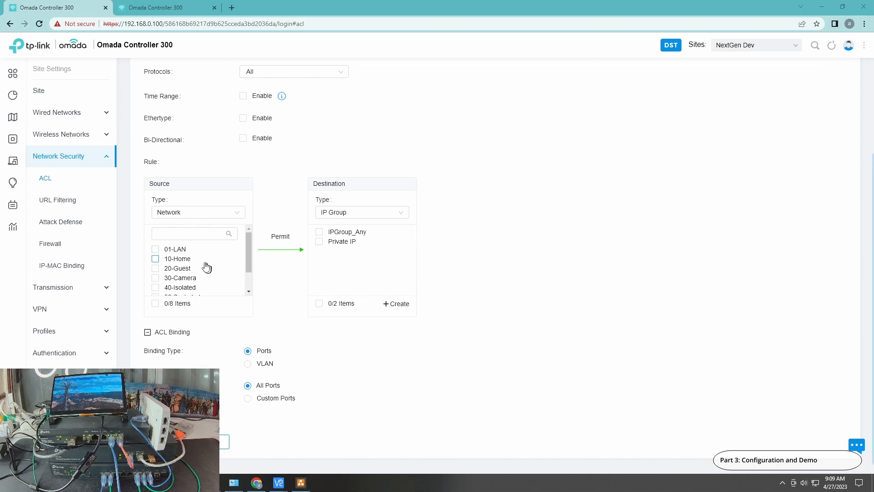
left_click_drag(252, 264, 250, 287)
left_click(182, 281)
left_click(355, 218)
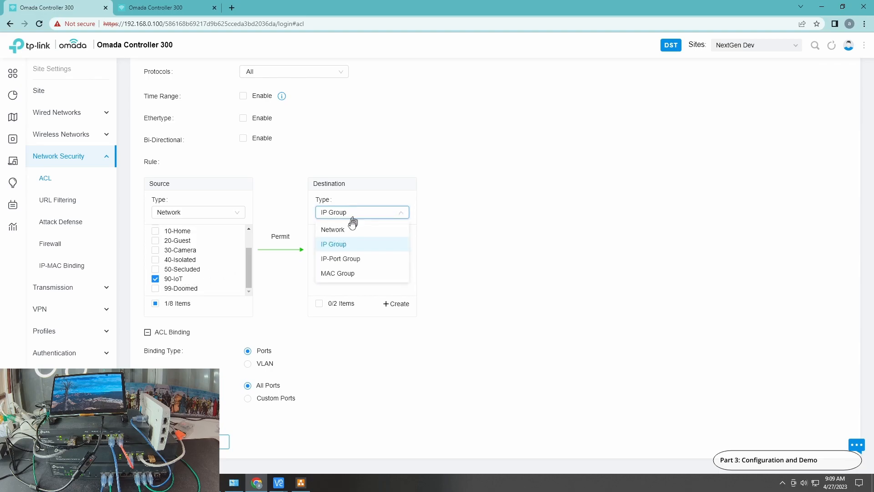
left_click(351, 259)
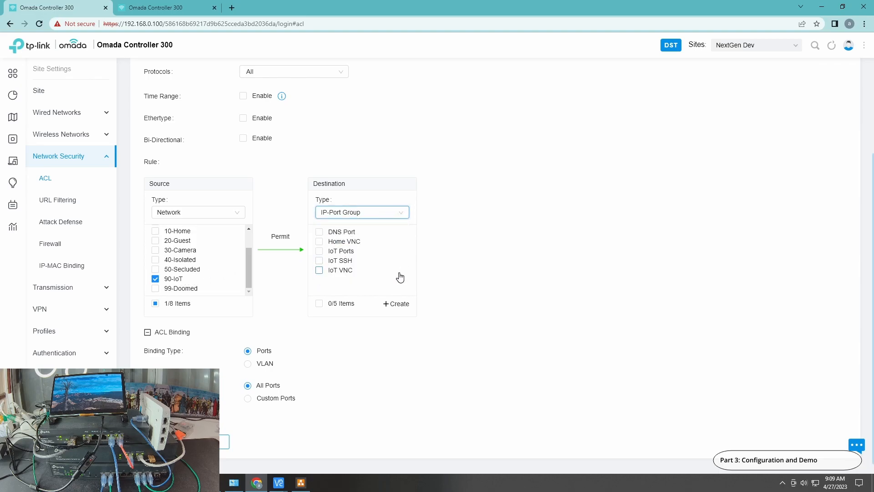
Create an IP-port group named Home DNS Server with the subnet 192.168.10.75/32 and port 53.
left_click(397, 306)
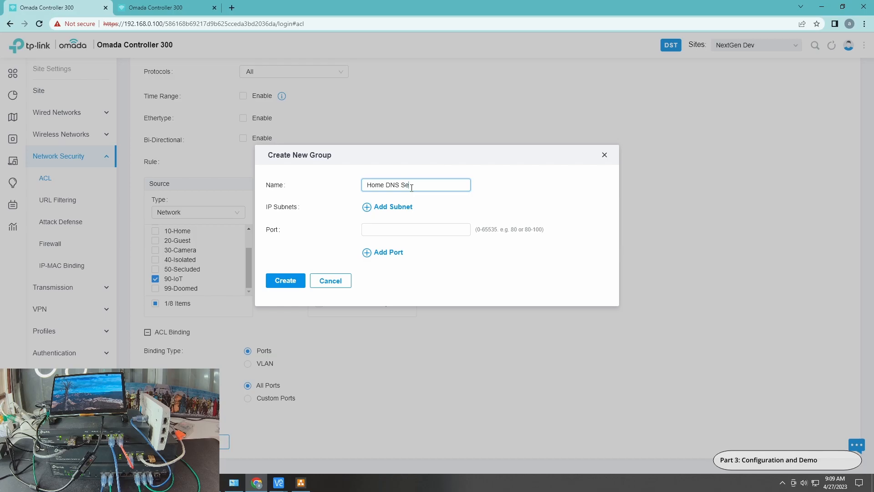
left_click(390, 207)
left_click(382, 208)
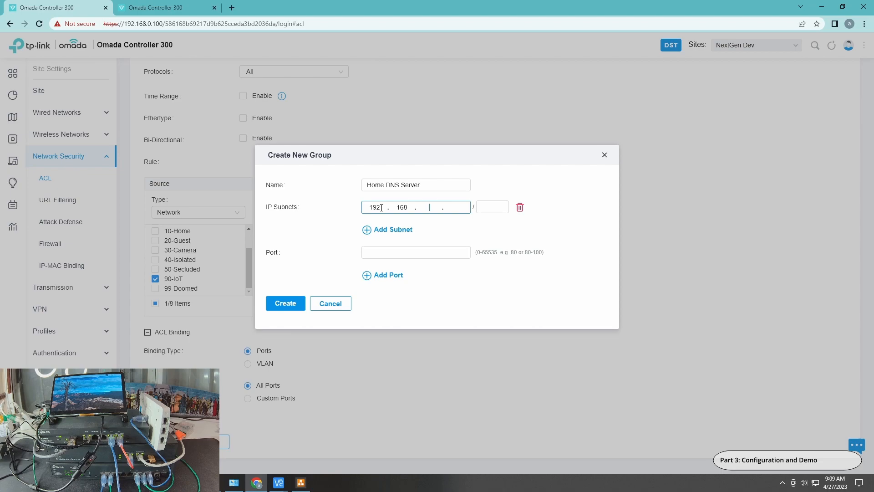
type("192.168.10.75")
key("Tab")
type("32")
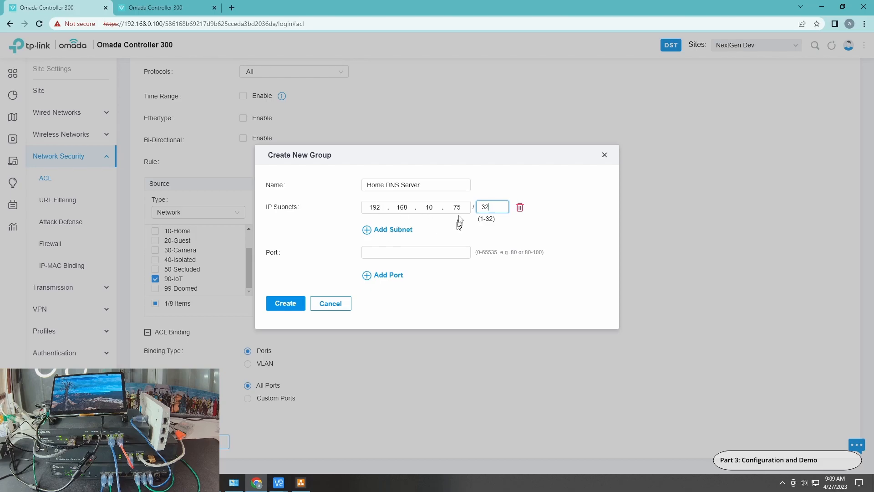
left_click(429, 254)
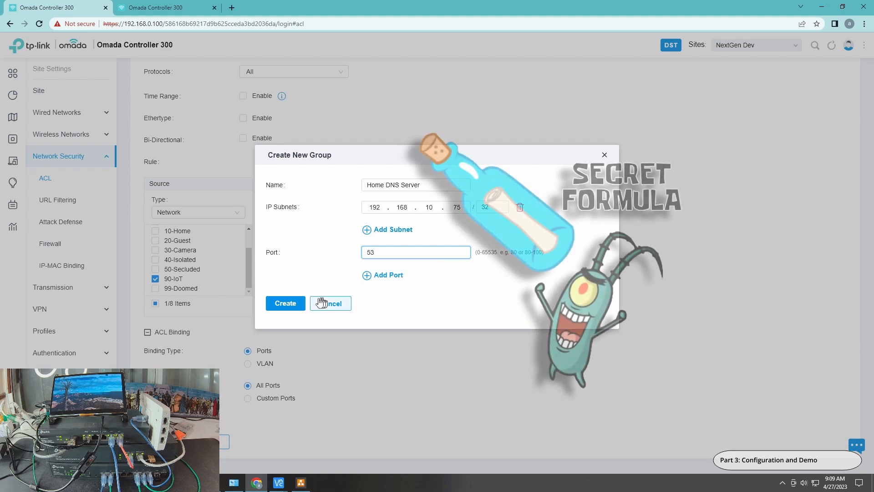
left_click(291, 303)
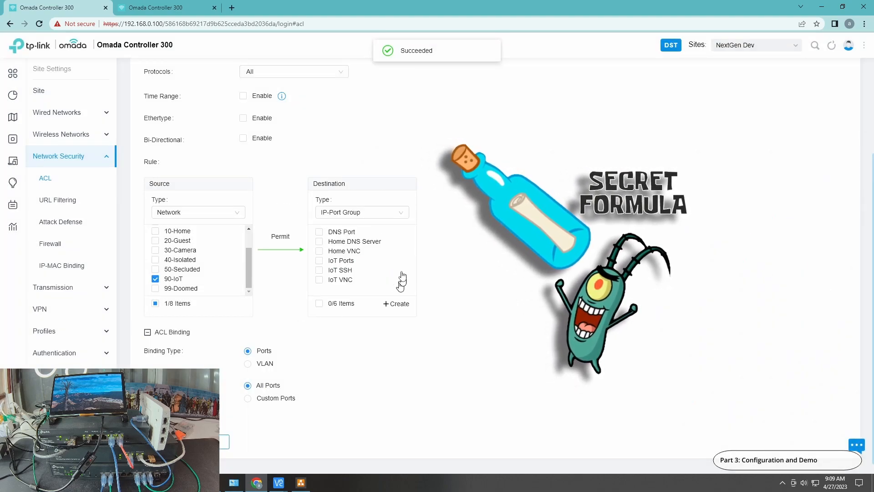
Create the rule with Home DNS Server as its destination and move it above Deny InterVLAN.
left_click(335, 241)
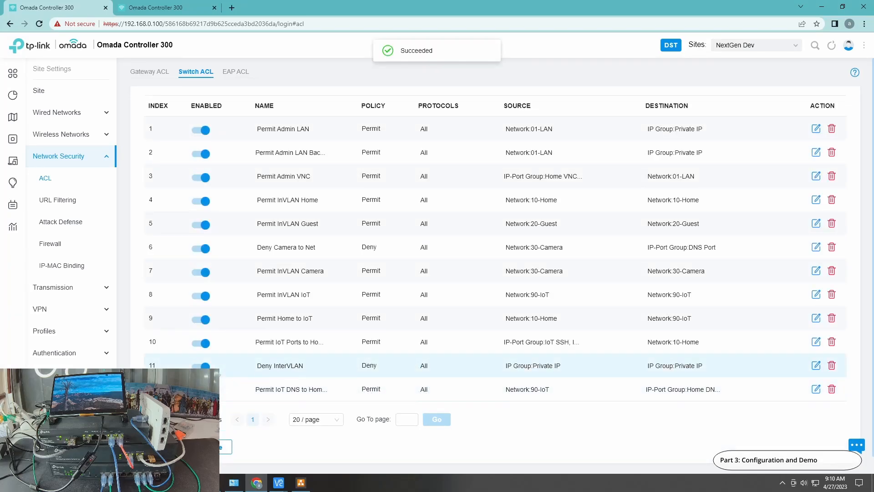
left_click_drag(278, 369, 279, 387)
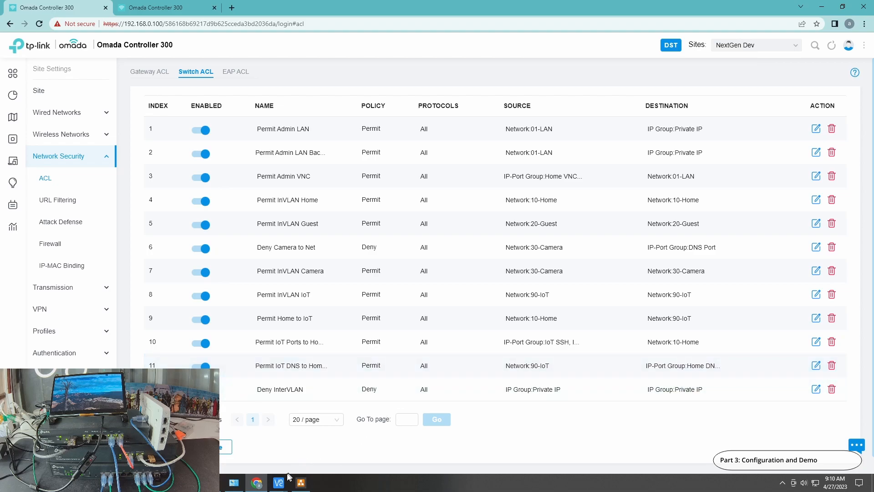
Switch to the VNC sessions of PiDesk and PiMachine and open a terminal on each.
mouse_move(286, 478)
left_click(273, 446)
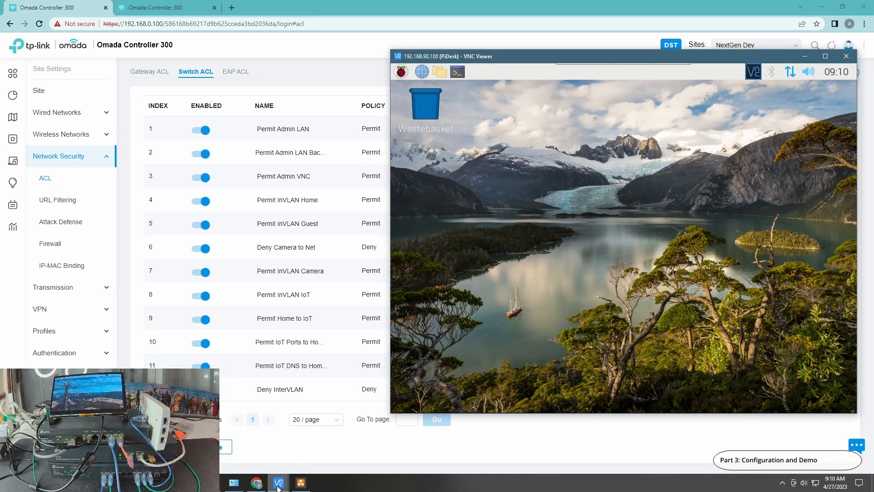
left_click(355, 464)
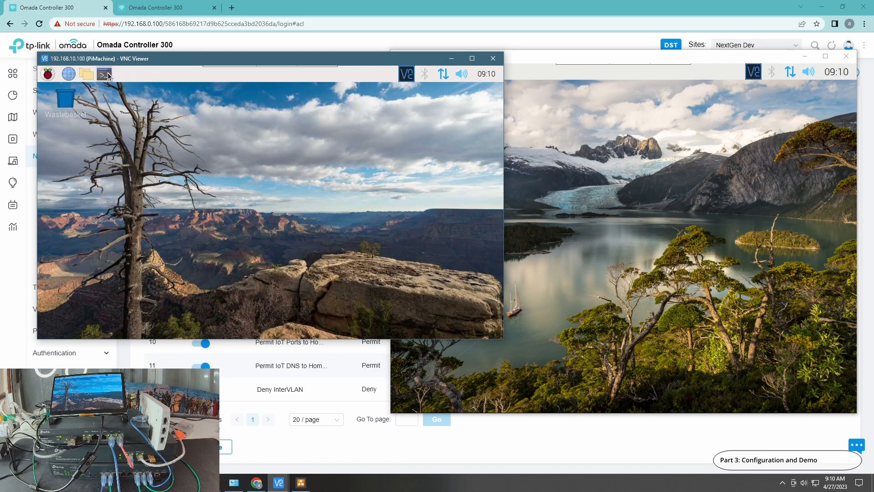
left_click(560, 182)
left_click(457, 74)
left_click(297, 221)
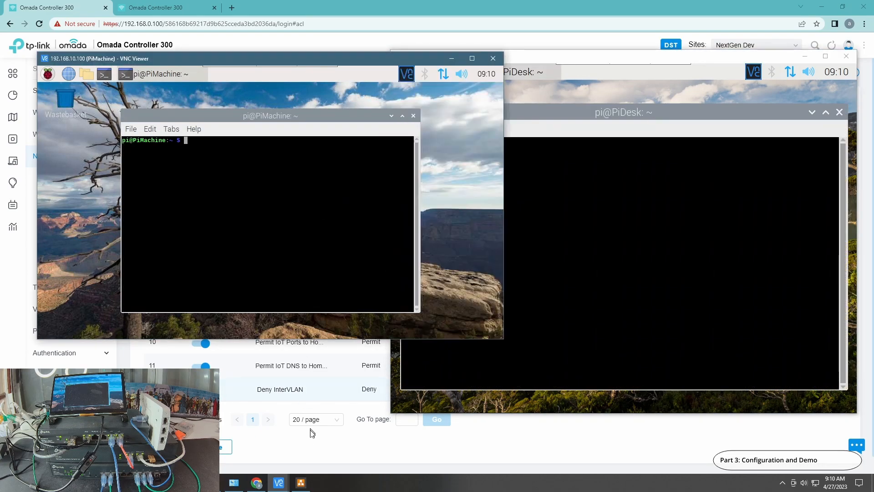
Return to the Omada controller and disable the Permit IoT DNS to Home rule.
left_click(307, 447)
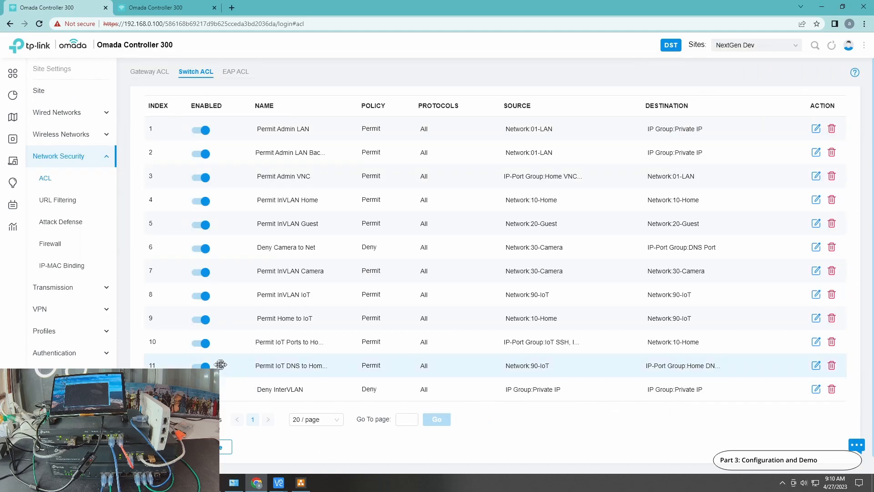
left_click(200, 366)
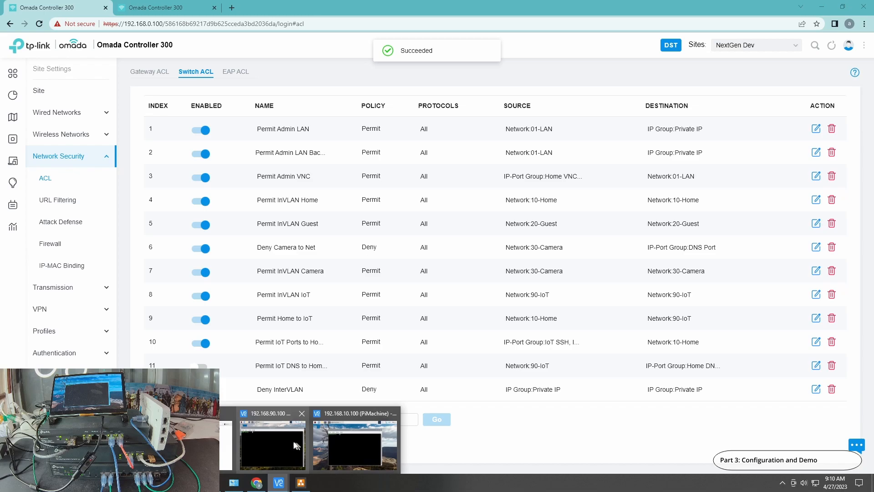
left_click(286, 483)
mouse_move(286, 481)
left_click(363, 452)
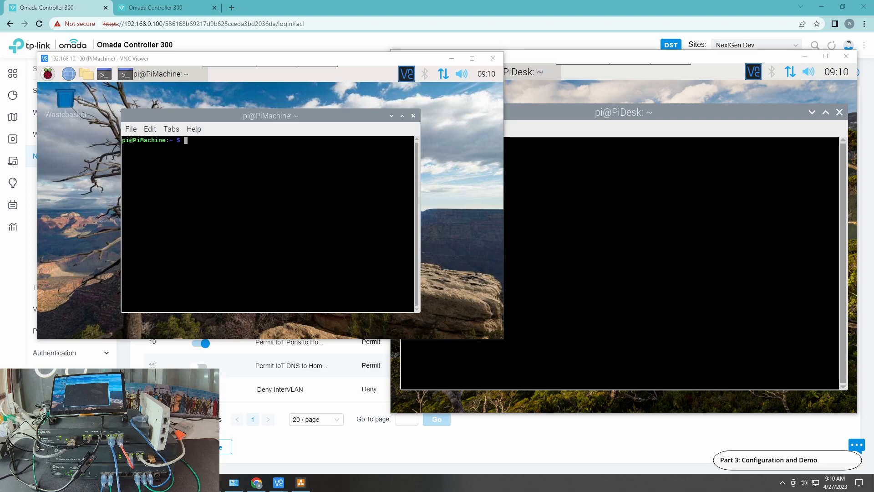
left_click(317, 442)
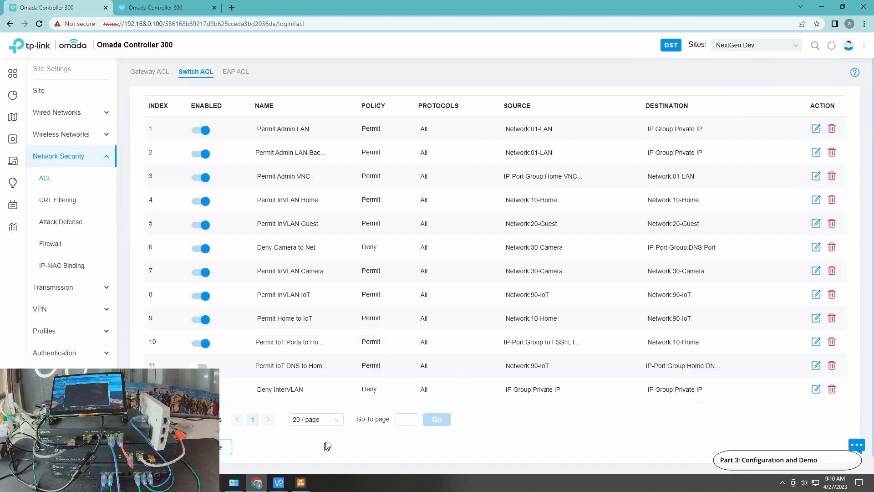
Restore the browser to a smaller window, bring both VNC sessions forward, and start nslookup in the PiDesk terminal.
left_click(843, 6)
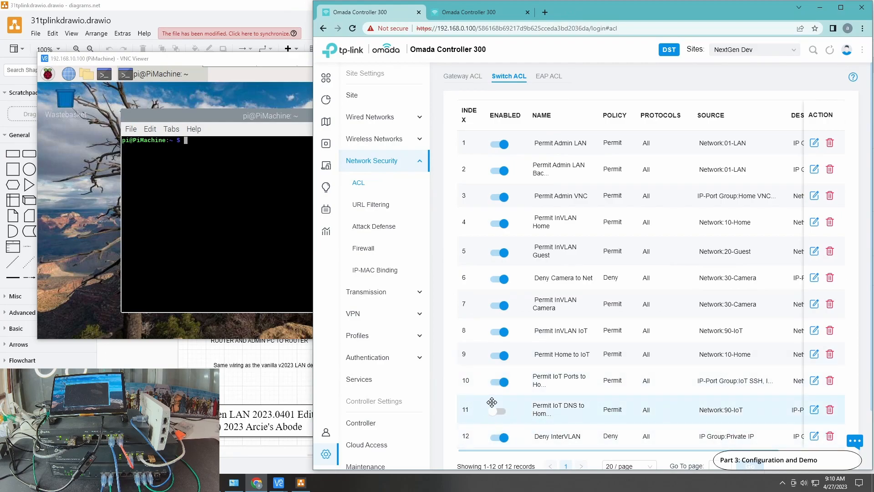
mouse_move(278, 482)
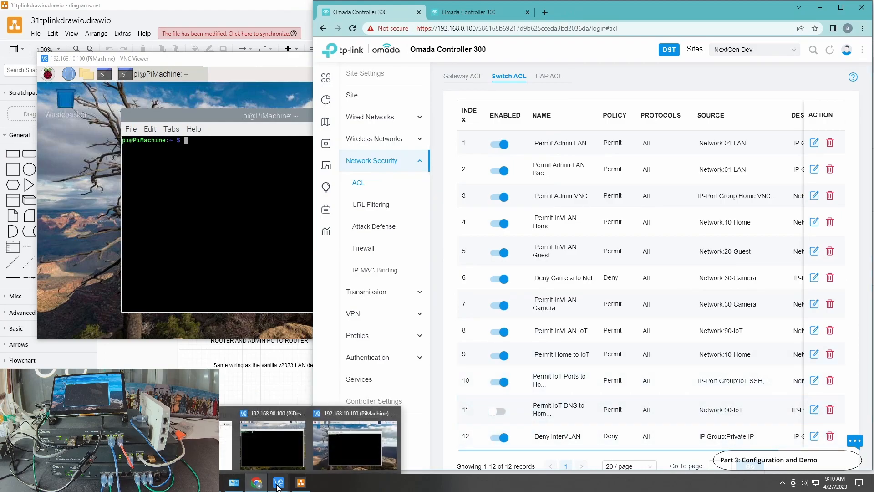
left_click(342, 452)
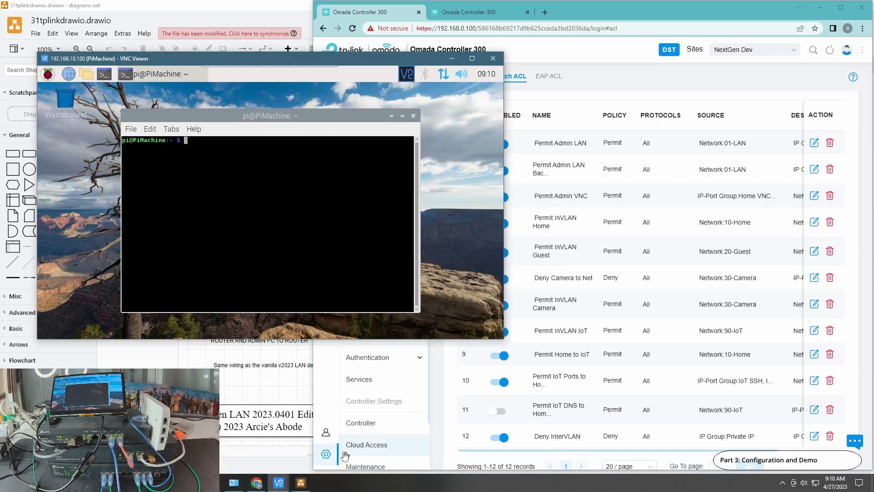
left_click(279, 483)
left_click(254, 458)
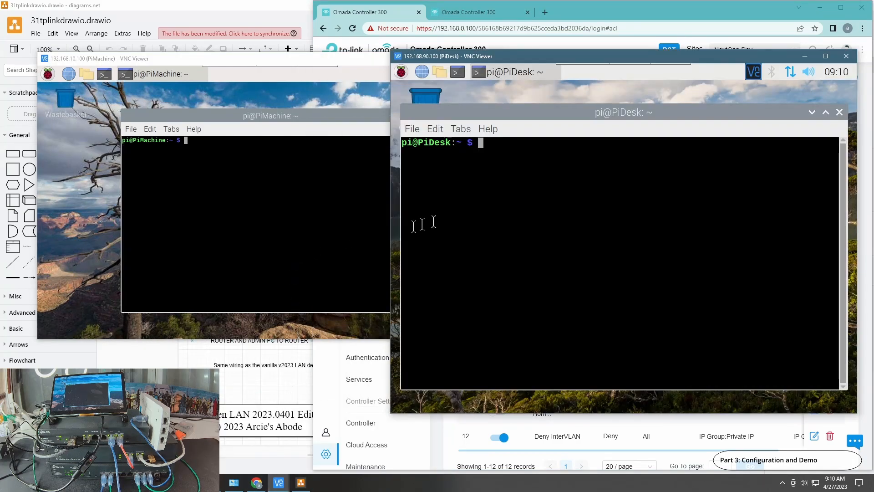
type("nslookup")
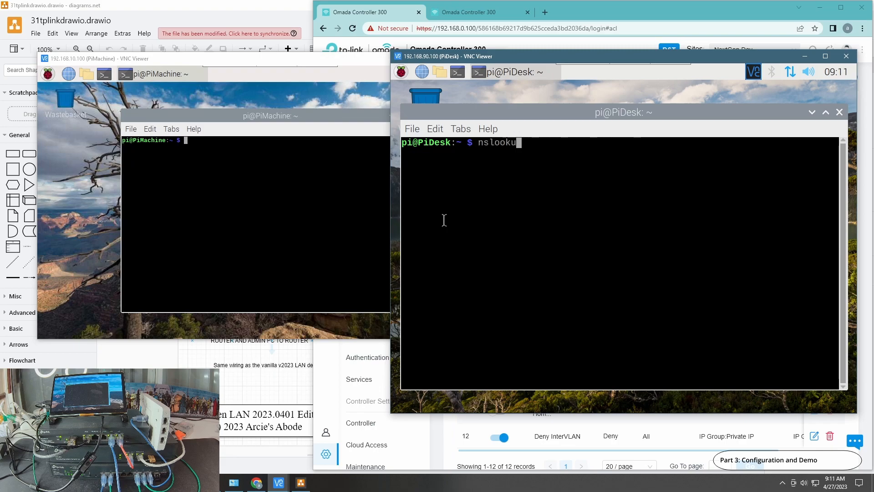
key("Return")
Start nslookup on PiMachine and query google.com with the default DNS server on both PiMachine and PiDesk.
left_click(328, 202)
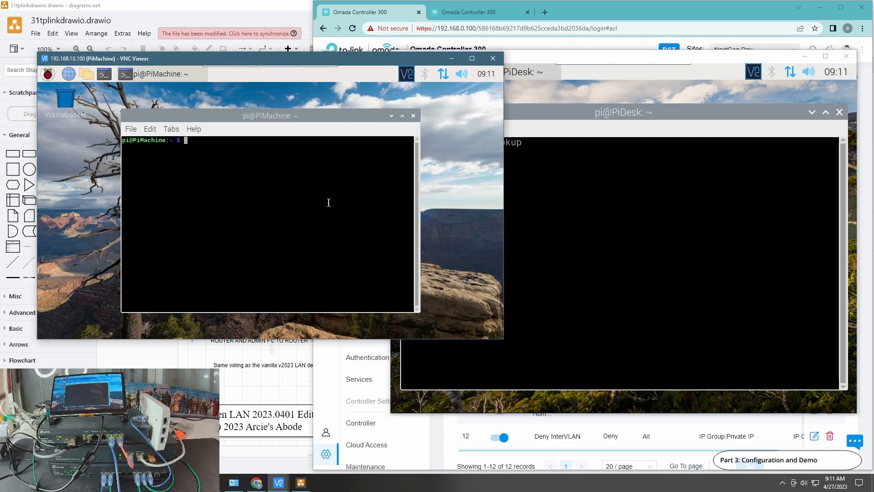
type("nslookup")
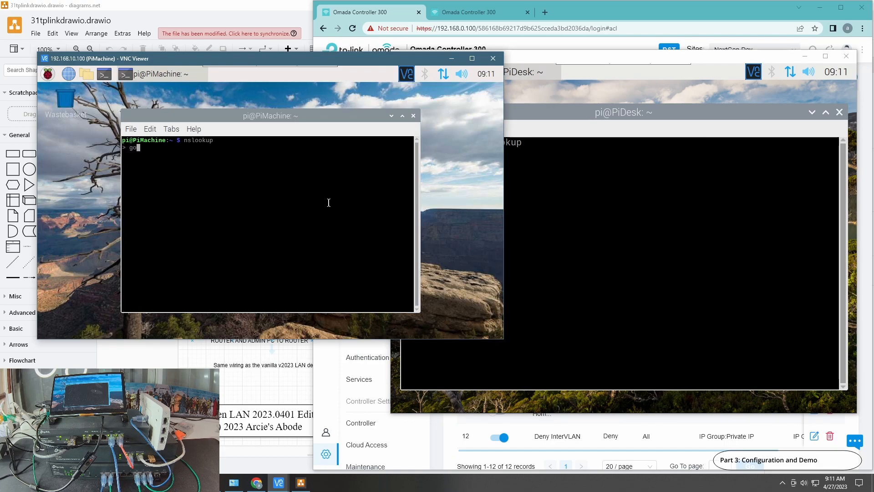
key("Return")
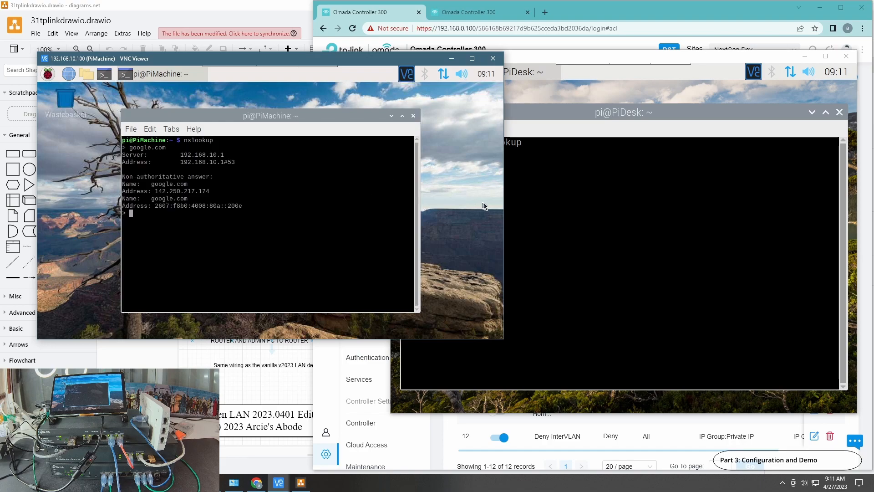
left_click(565, 230)
type("google.com")
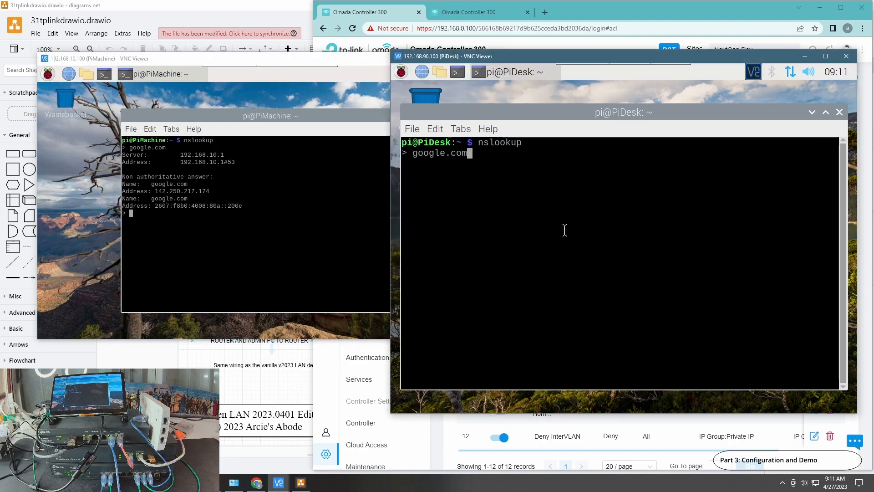
key("Return")
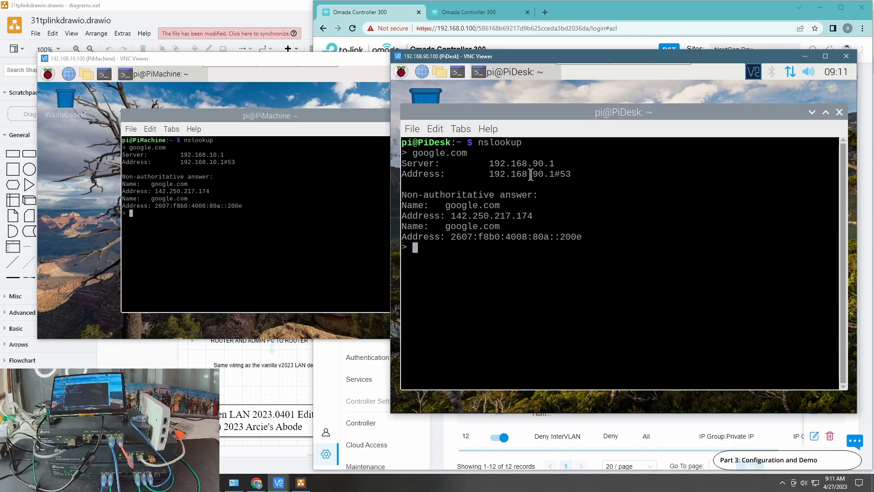
In PiMachine's nslookup session, set the DNS server to 192.168.10.75 and query google.com again.
left_click(261, 187)
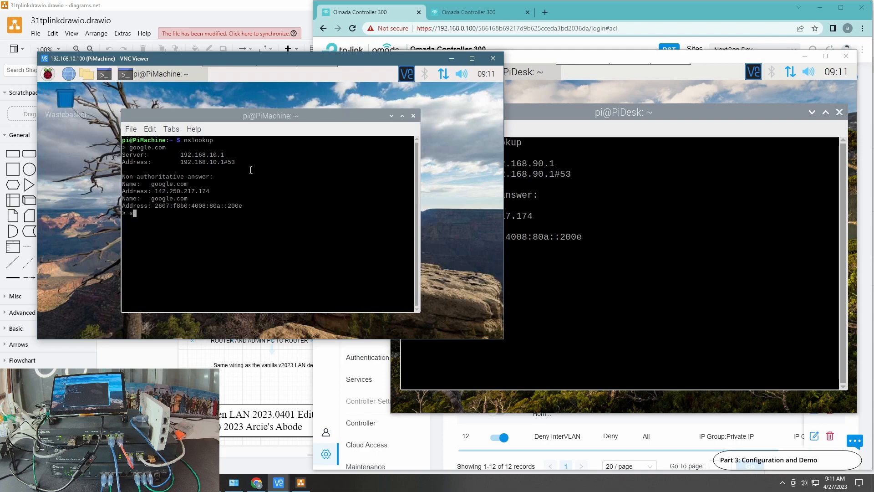
type("server 192.168.10.")
key("Return")
key("Up")
key("Up")
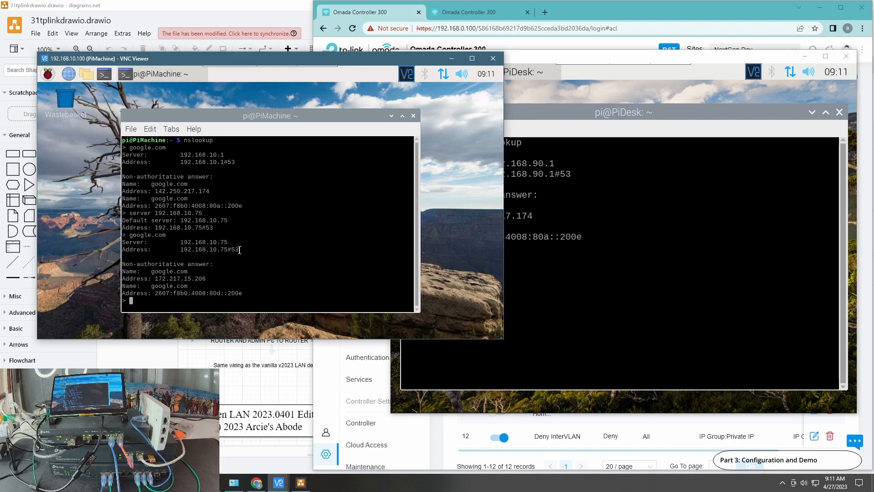
In PiDesk's nslookup session, set the DNS server to 192.168.10.75 and query google.com.
left_click(534, 251)
type("server ")
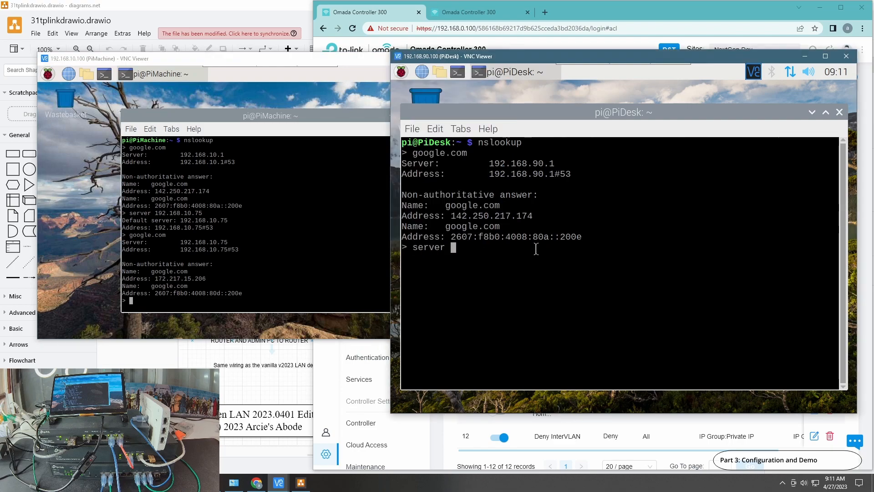
type("192.168.10.75")
key("Return")
key("Up")
key("Up")
key("Return")
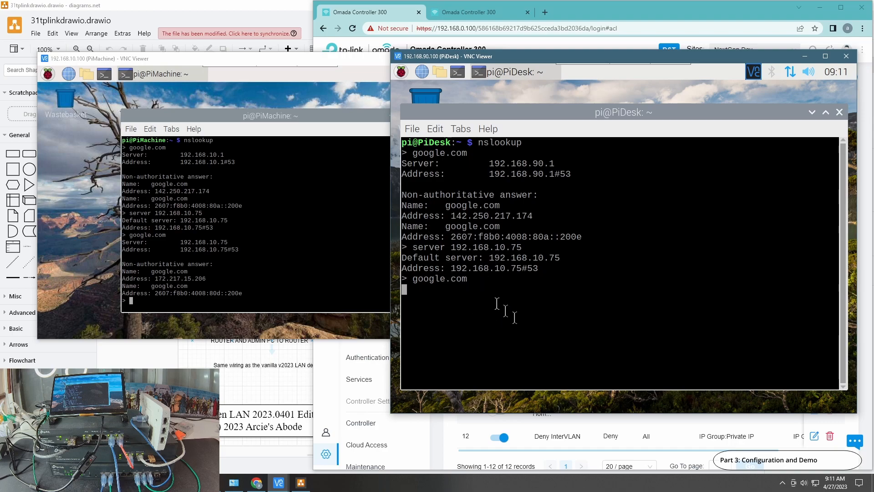
Enable the Permit IoT DNS to Home rule in the Omada controller and repeat the google.com lookup on PiDesk.
left_click(576, 16)
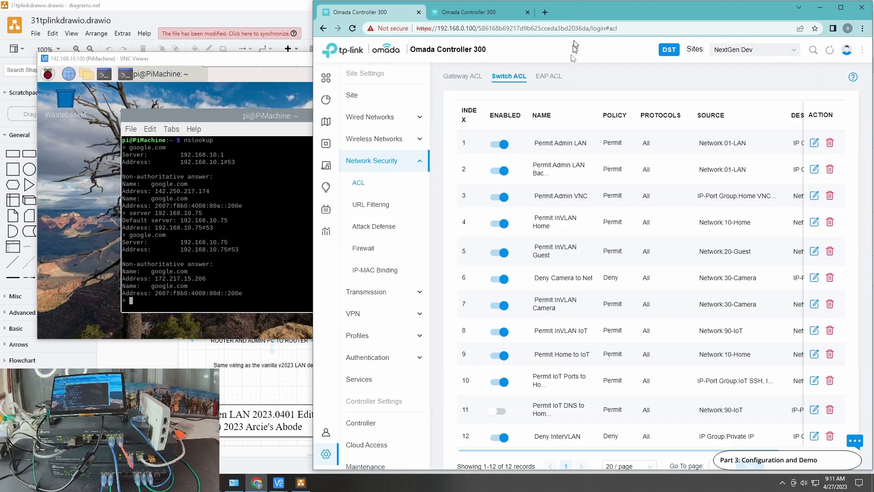
left_click(502, 412)
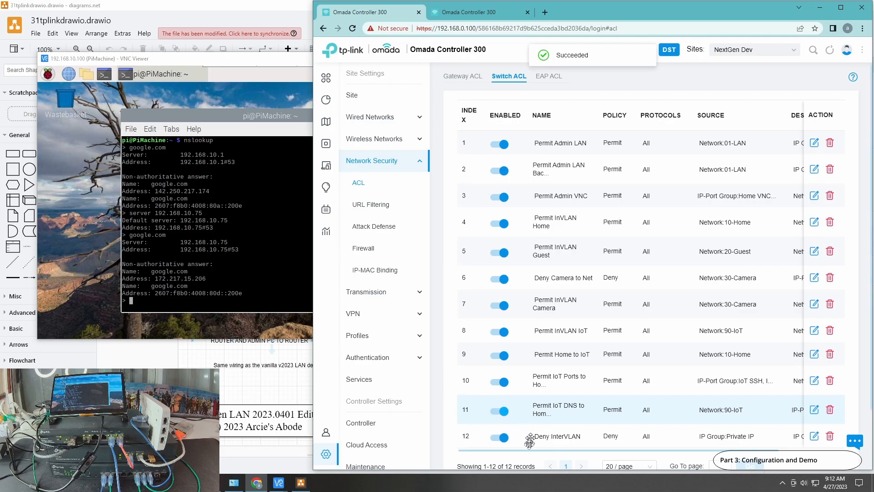
mouse_move(279, 483)
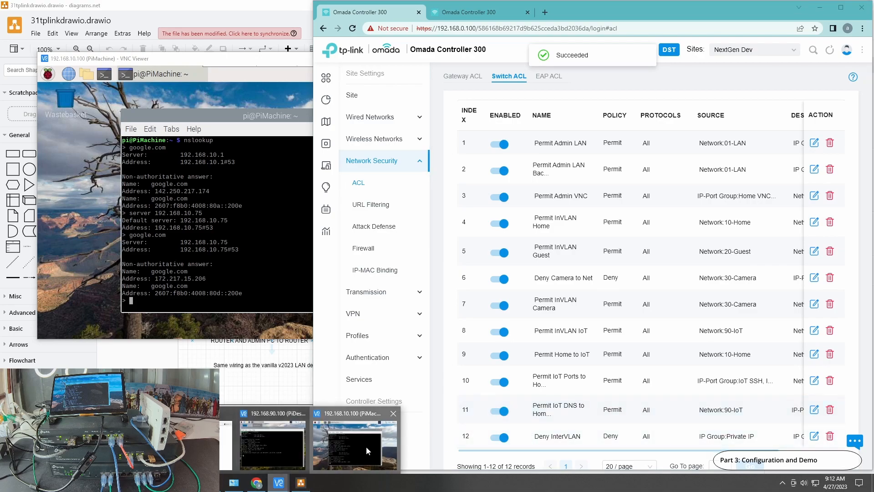
left_click(366, 446)
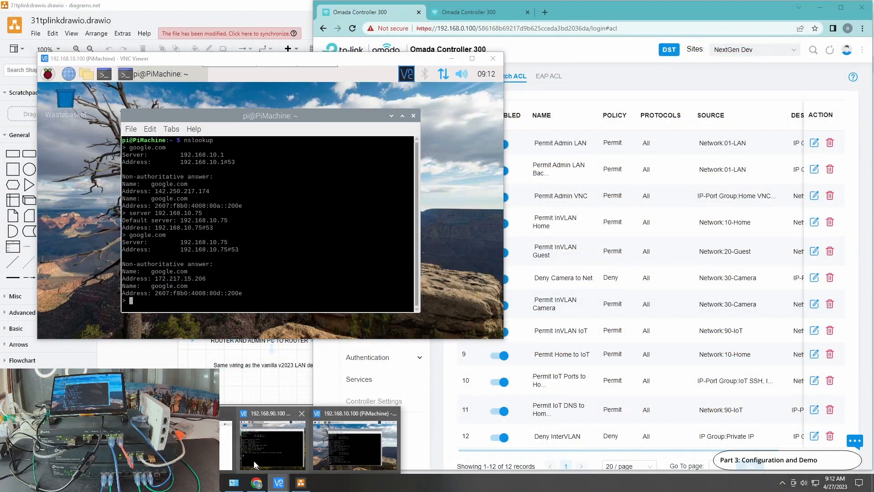
left_click(267, 454)
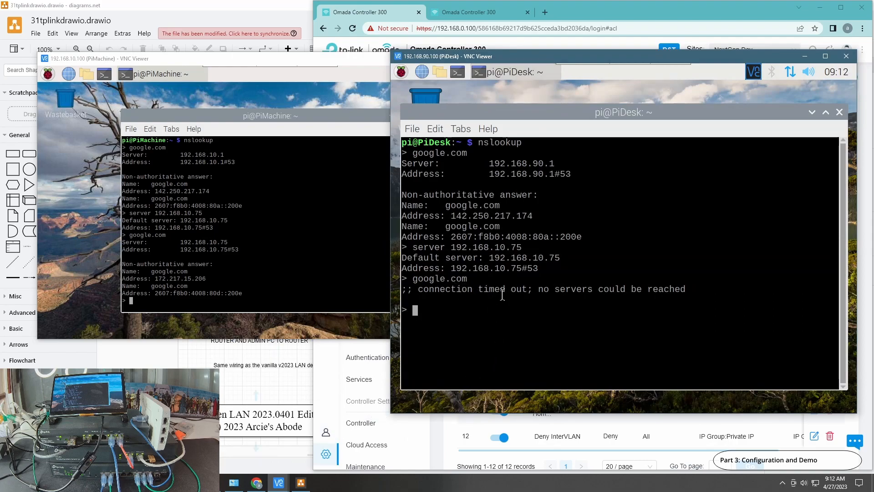
key("Up")
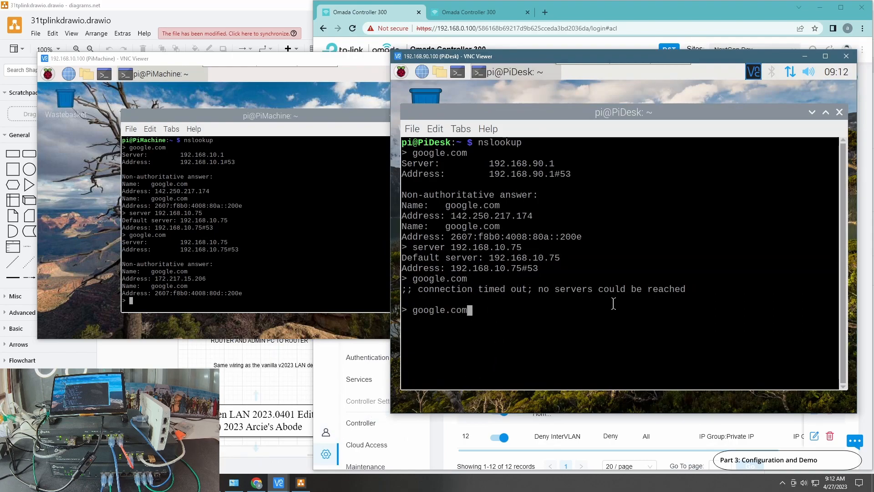
key("Return")
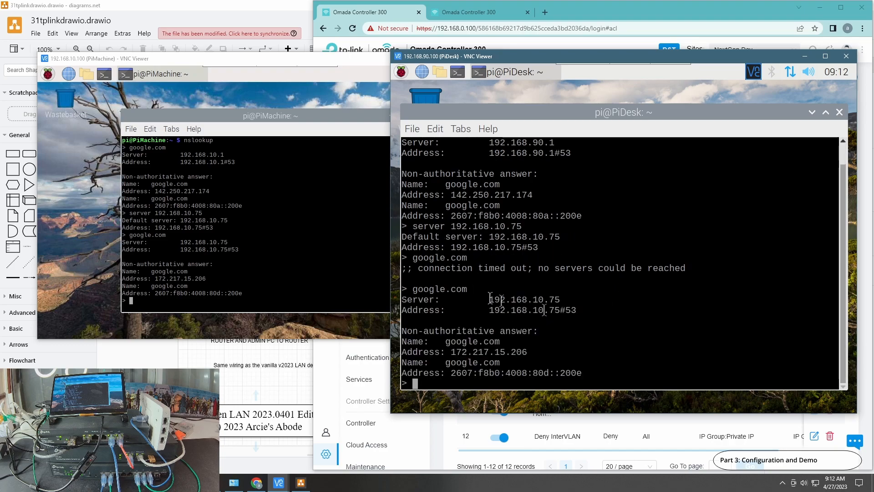
Disable the Permit IoT DNS to Home rule and rerun the google.com lookup on PiDesk.
left_click(459, 468)
left_click(502, 413)
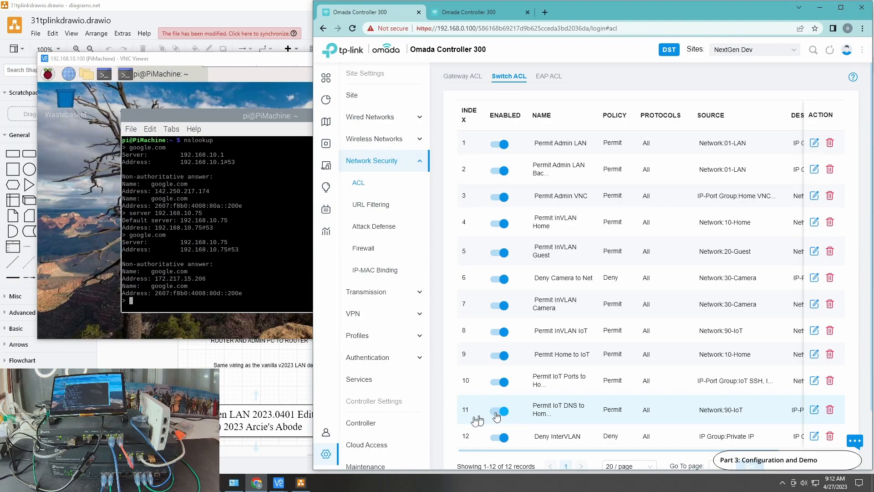
mouse_move(273, 477)
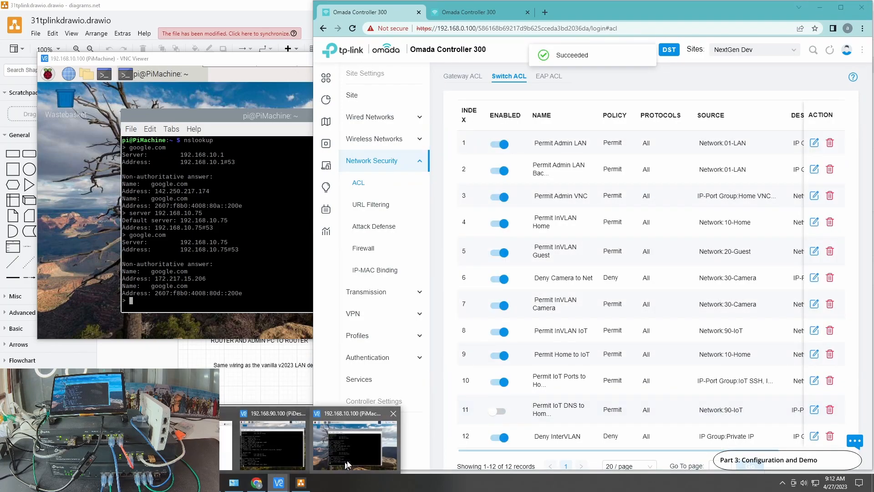
left_click(355, 444)
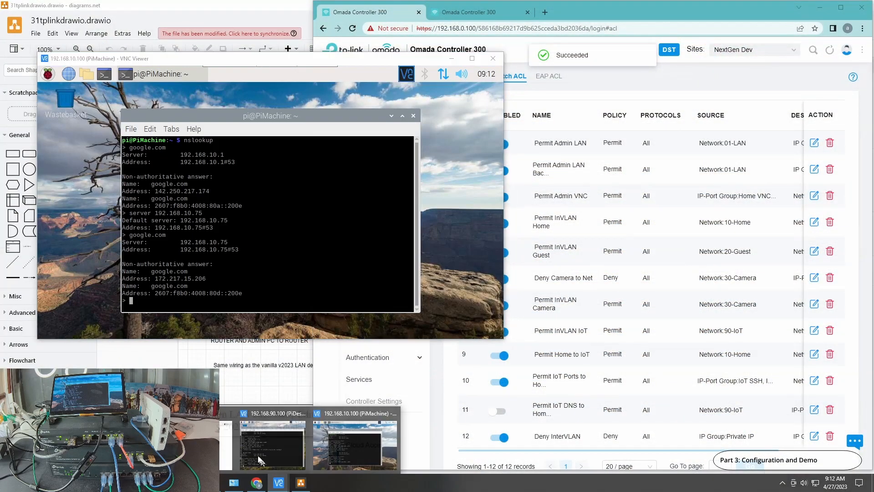
left_click(248, 444)
key("Up")
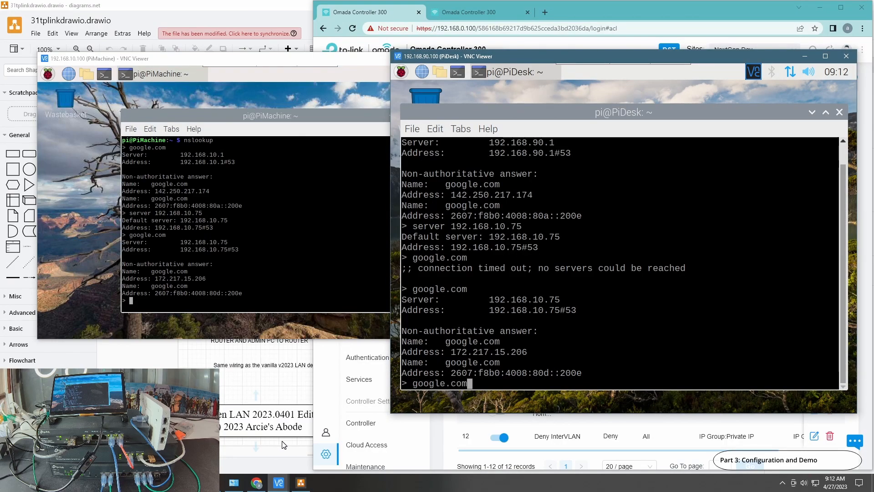
key("Return")
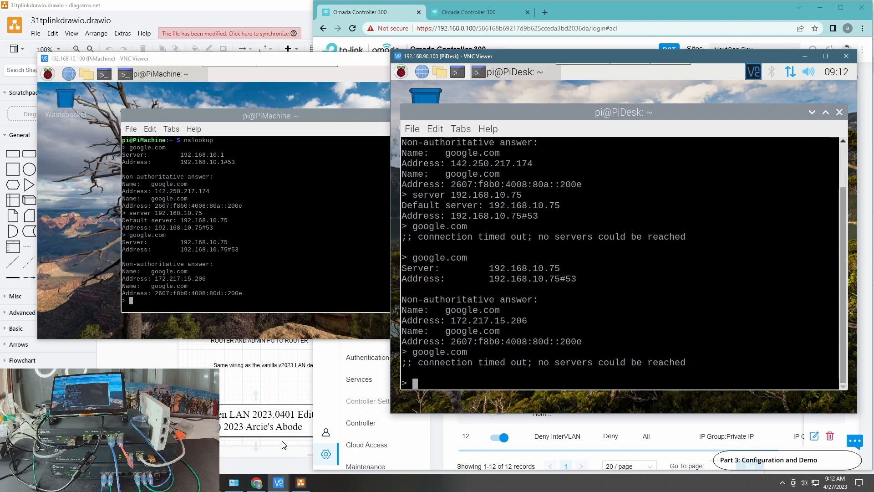
Re-enable the Permit IoT DNS to Home rule and query google.com once more from PiDesk.
left_click(462, 465)
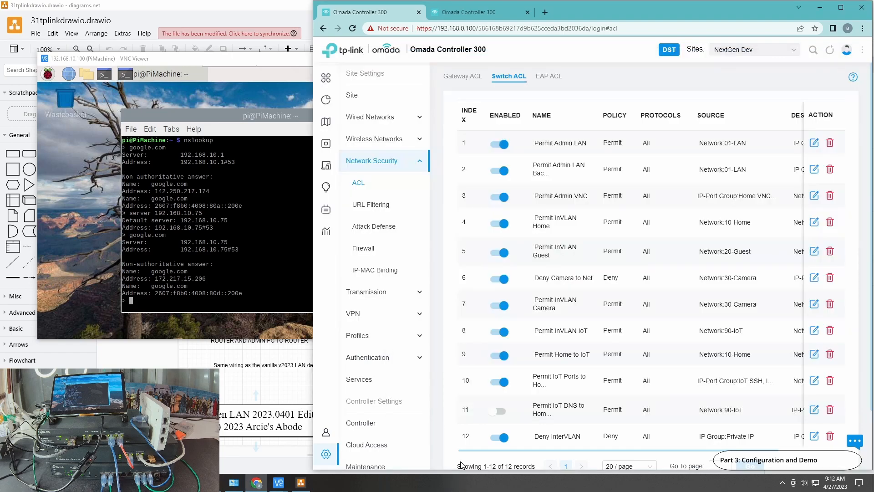
left_click(501, 411)
left_click(504, 412)
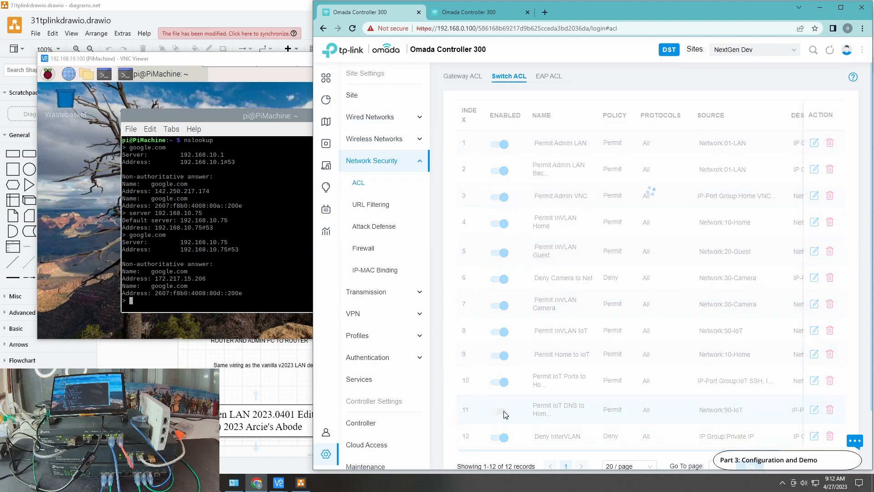
mouse_move(278, 481)
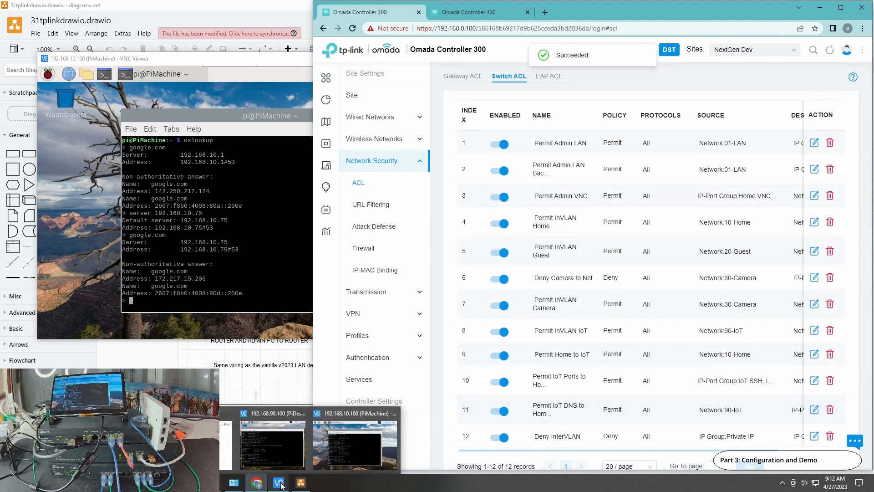
left_click(266, 448)
type("google.com")
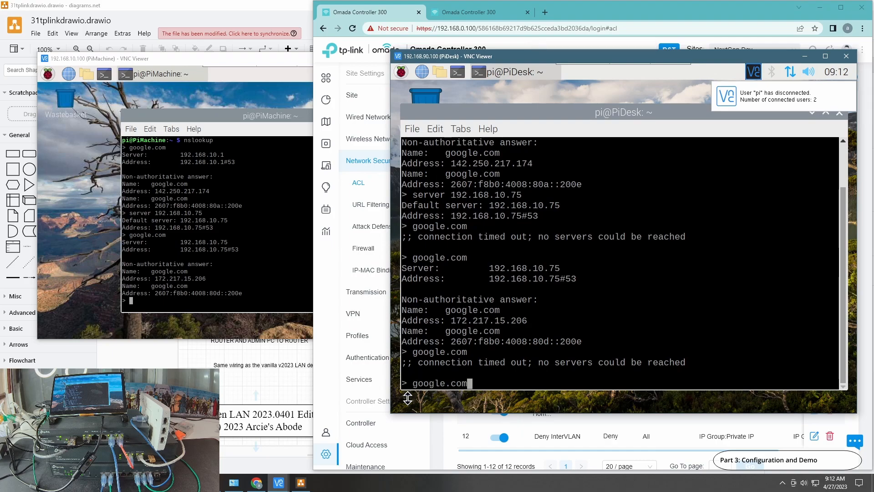
key("Return")
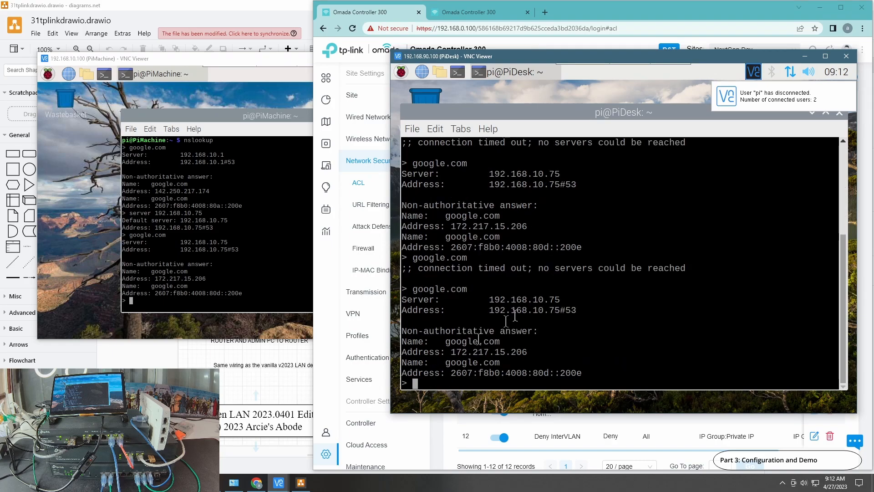
Set PiDesk's nslookup server to 192.168.10.1 and query google.com through it.
type("se")
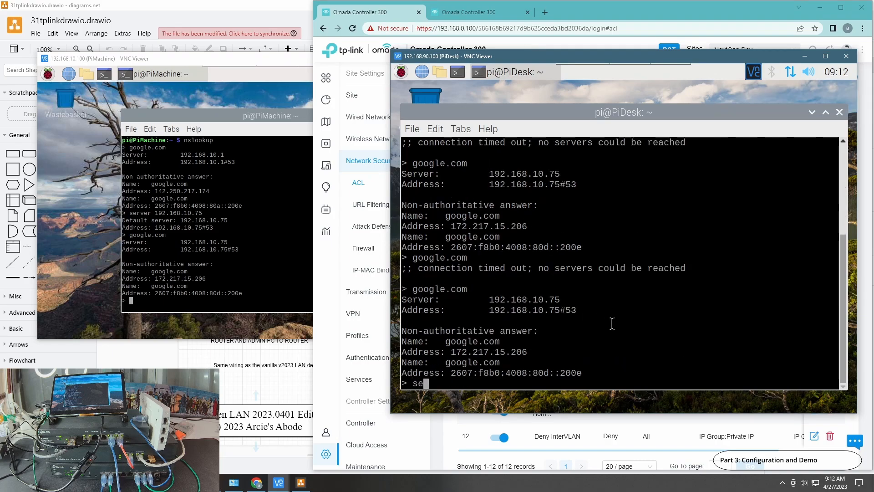
type("rver 192.")
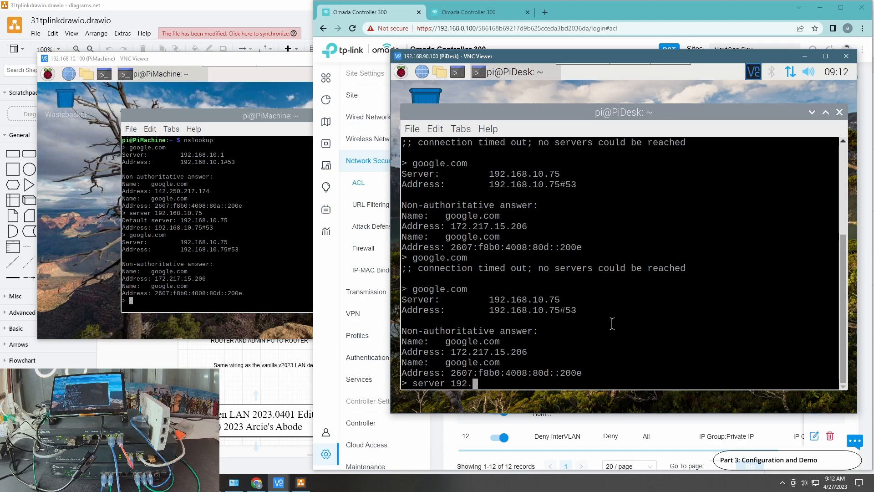
type("168.10.1")
key("Return")
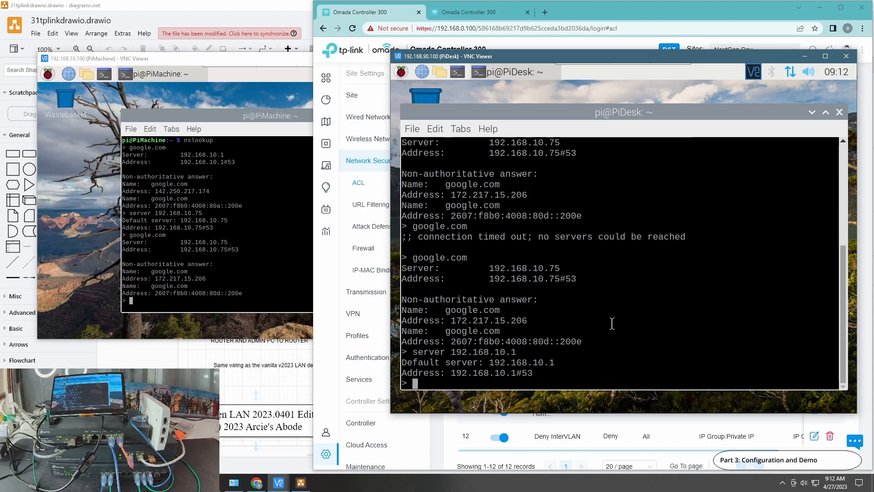
type("google.com")
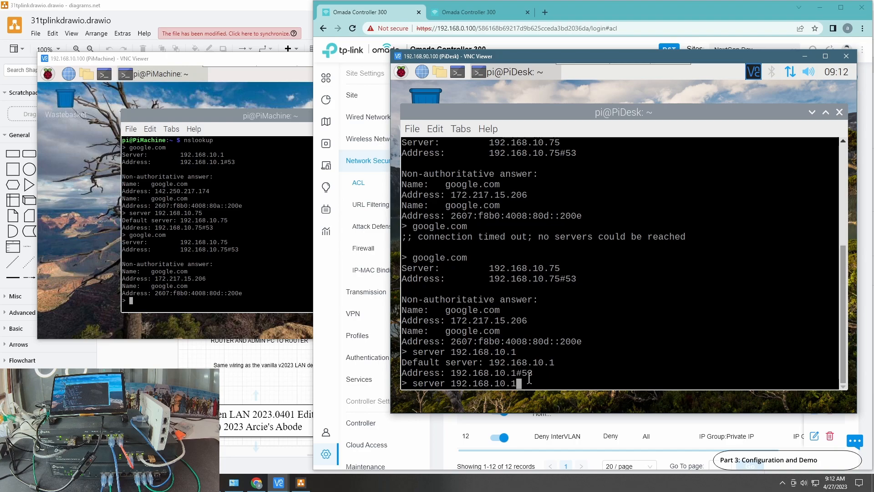
key("Return")
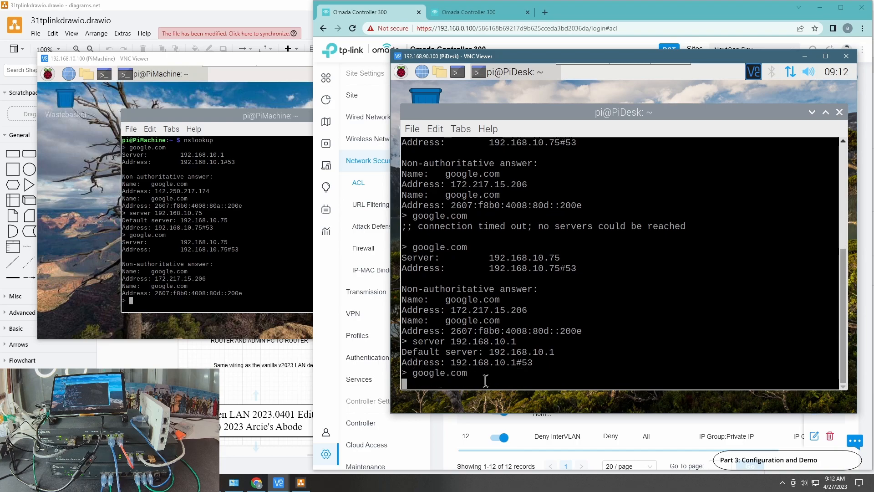
Set PiMachine's nslookup server to 192.168.10.1 and query google.com for comparison.
left_click(266, 221)
type("server 1")
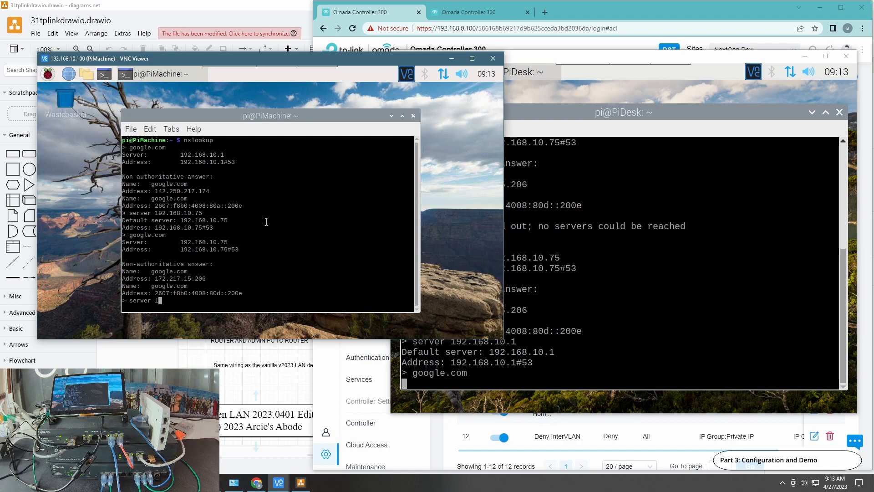
type("92.168.10.1")
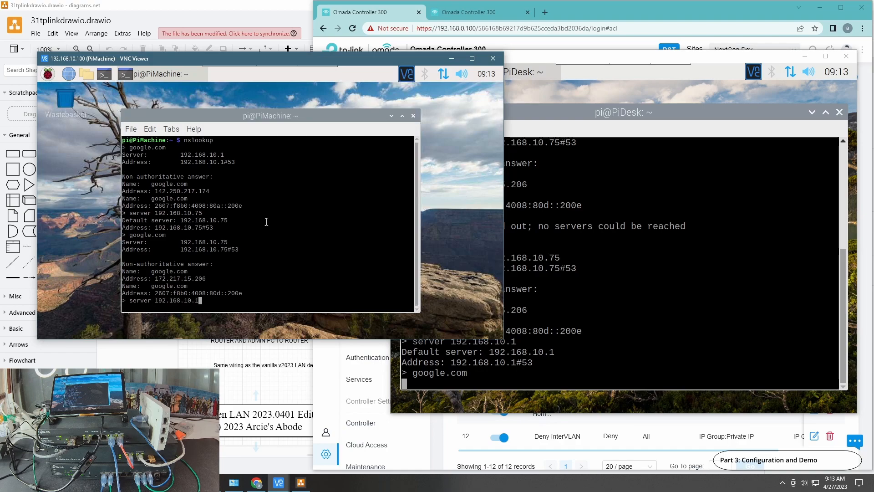
key("Return")
type("google.com")
key("Return")
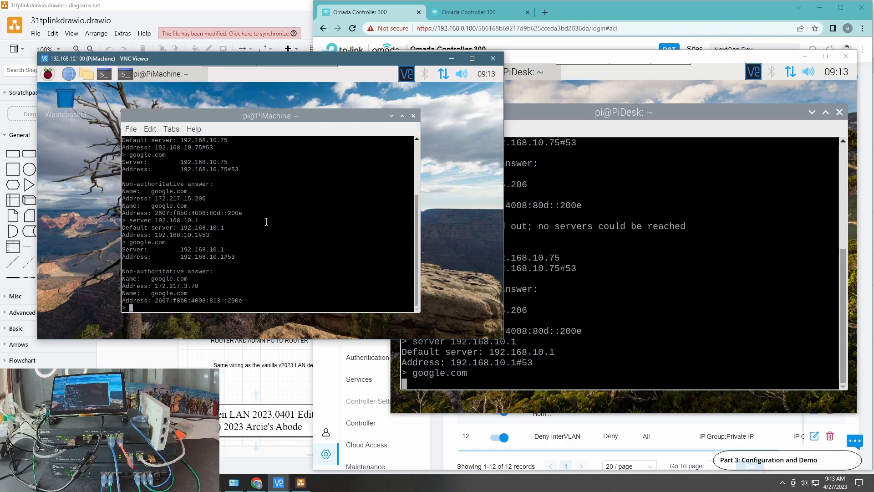
Check the lookup result on PiDesk, return to the Omada controller's Switch ACL list and maximize the browser window.
left_click(576, 313)
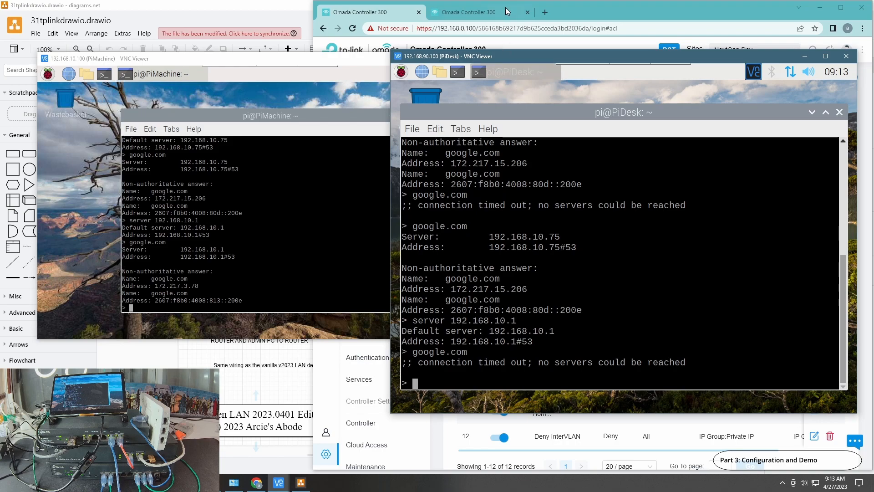
left_click(569, 8)
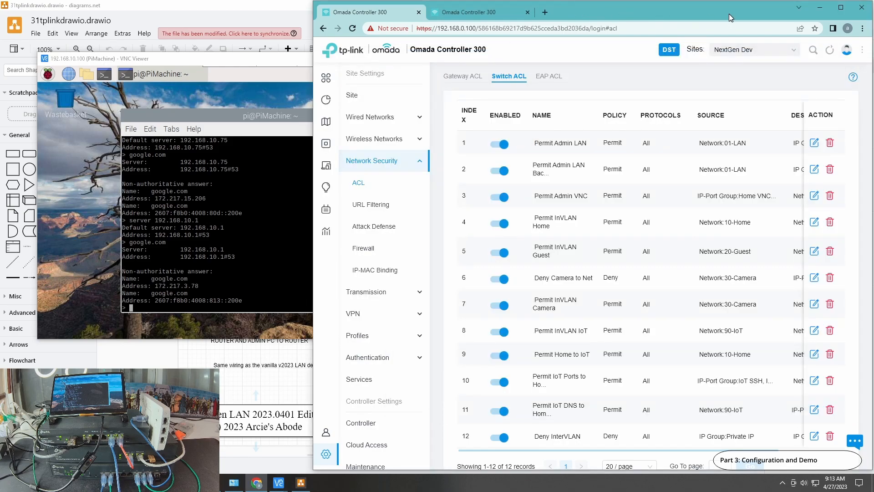
left_click(841, 8)
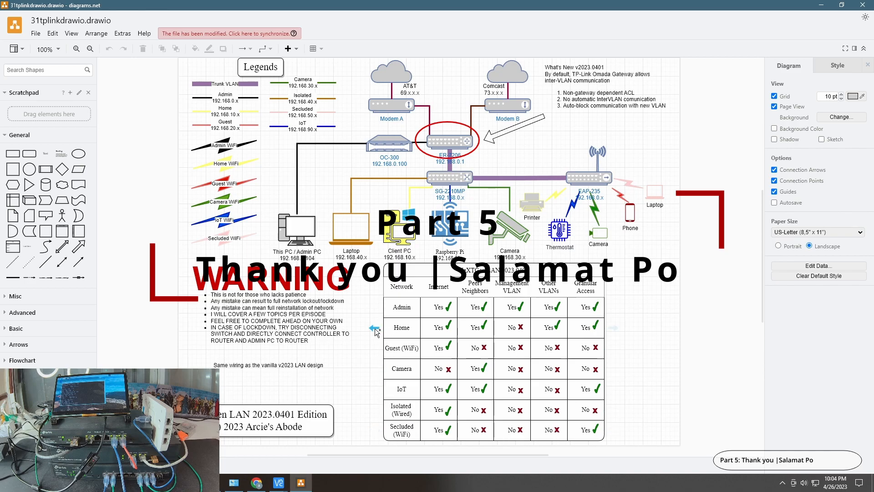
mouse_move(375, 329)
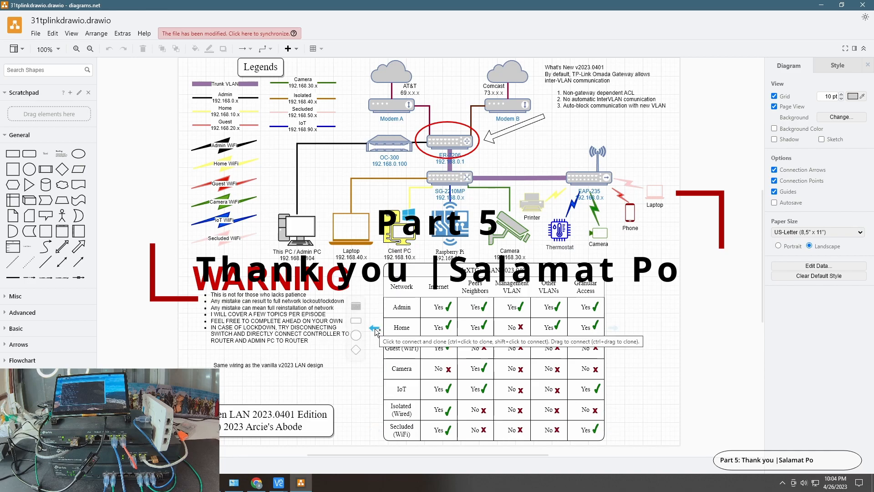